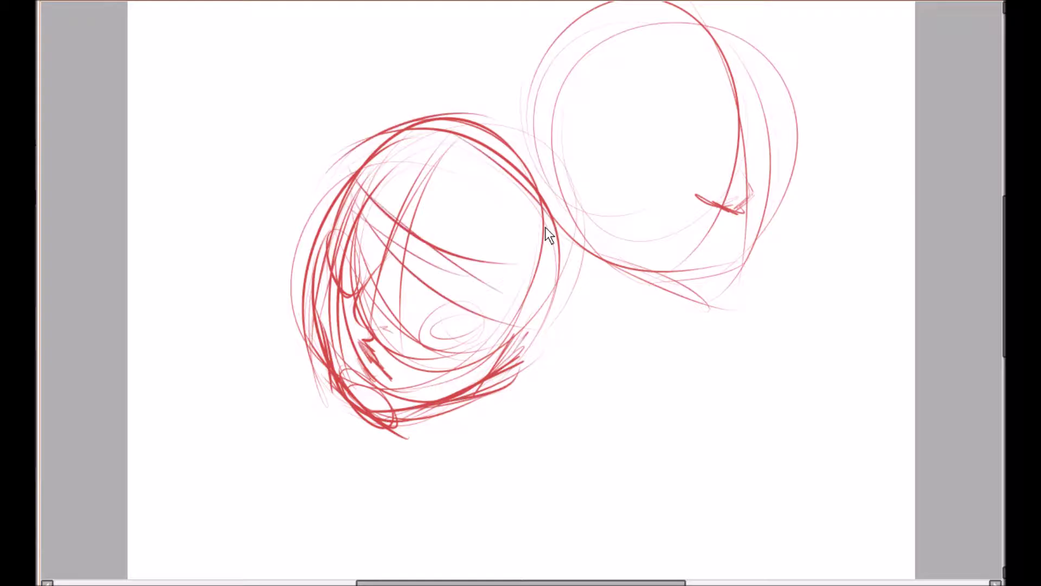
# Step: Sketch rough necks and shoulders for both figures beneath their head circles
pyautogui.moveTo(458, 332)
pyautogui.mouseDown()
pyautogui.moveTo(405, 282)
pyautogui.moveTo(584, 457)
pyautogui.moveTo(688, 168)
pyautogui.mouseUp()
pyautogui.scroll(3, 689, 167)
pyautogui.moveTo(559, 276); pyautogui.dragTo(549, 459)
pyautogui.moveTo(691, 300); pyautogui.dragTo(674, 333)
pyautogui.scroll(-3, 675, 334)
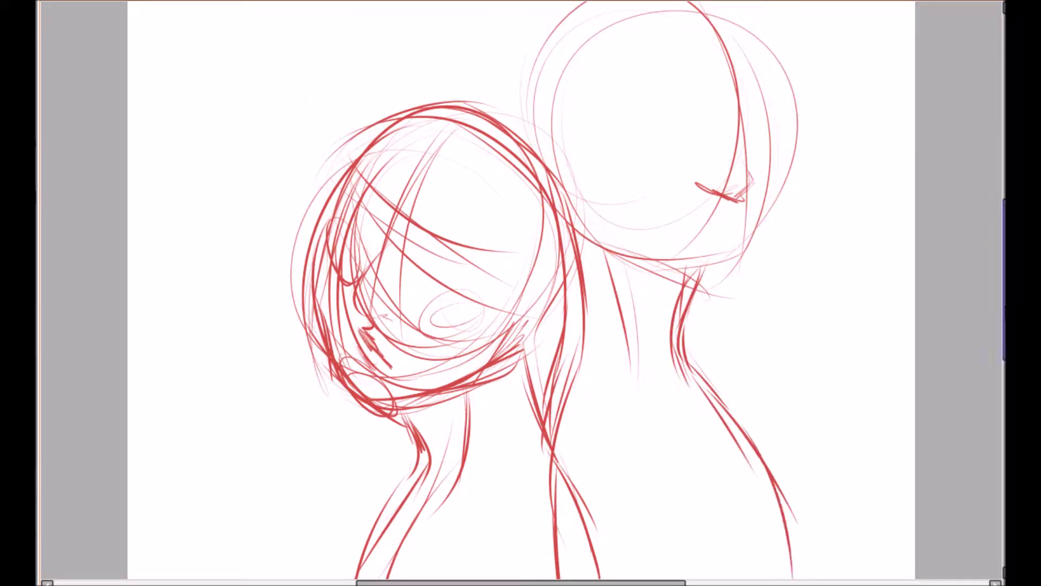
# Step: Adjust the placement of the rough sketch with a free transform
pyautogui.click(249, 4)
pyautogui.hotkey('ctrl', 't')
pyautogui.moveTo(513, 362); pyautogui.dragTo(514, 332)
pyautogui.press('Return')
pyautogui.scroll(3, 518, 339)
pyautogui.scroll(-3, 400, 429)
# Step: Lasso the shorter figure's head and body and shift them lower against the taller figure with a free transform
pyautogui.moveTo(435, 287)
pyautogui.mouseDown()
pyautogui.moveTo(365, 275)
pyautogui.moveTo(516, 125)
pyautogui.mouseUp()
pyautogui.moveTo(473, 310)
pyautogui.mouseDown()
pyautogui.moveTo(613, 288)
pyautogui.moveTo(659, 263)
pyautogui.moveTo(614, 268)
pyautogui.moveTo(655, 248)
pyautogui.moveTo(383, 177)
pyautogui.moveTo(557, 350)
pyautogui.moveTo(601, 250)
pyautogui.moveTo(532, 347)
pyautogui.moveTo(537, 509)
pyautogui.mouseUp()
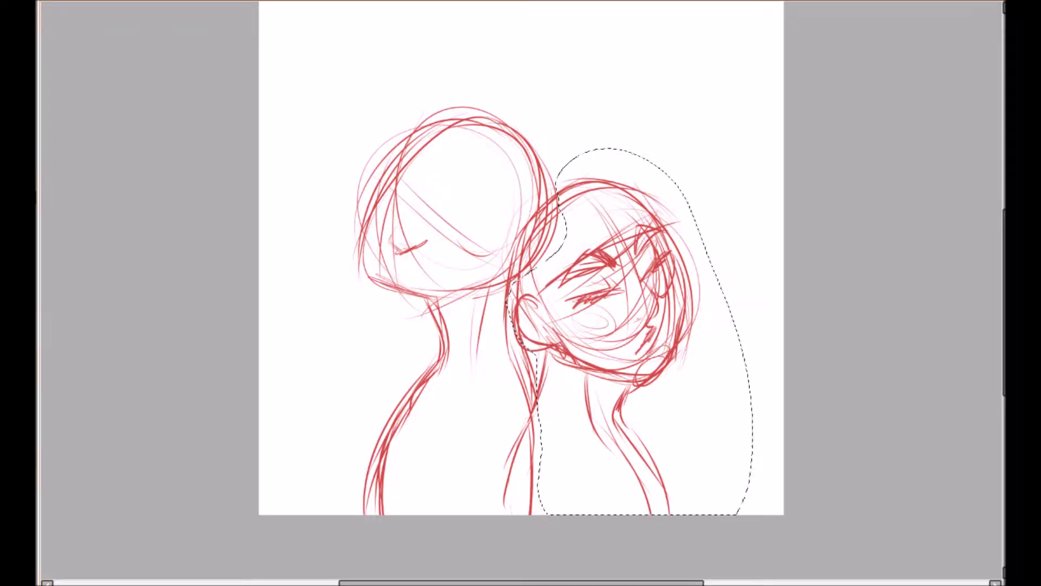
pyautogui.hotkey('ctrl', 't')
pyautogui.moveTo(543, 564); pyautogui.dragTo(168, 521)
pyautogui.press('Return')
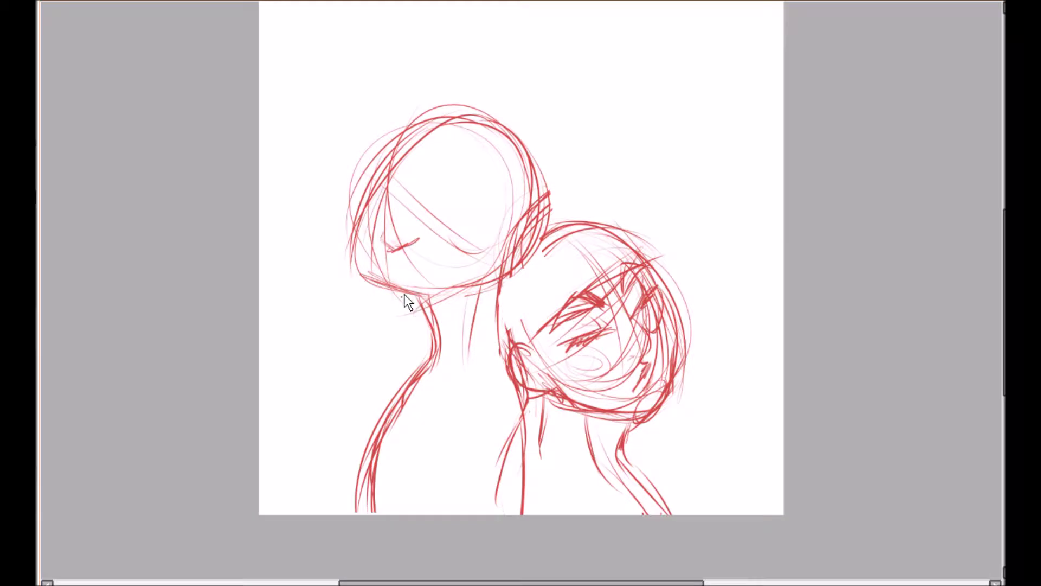
# Step: Sketch the taller figure's upturned face profile and jaw, and rough in both figures' necklines
pyautogui.moveTo(405, 295)
pyautogui.mouseDown()
pyautogui.moveTo(410, 333)
pyautogui.moveTo(472, 355)
pyautogui.moveTo(516, 408)
pyautogui.moveTo(448, 443)
pyautogui.moveTo(457, 262)
pyautogui.moveTo(385, 186)
pyautogui.mouseUp()
pyautogui.press('h')
pyautogui.moveTo(374, 271)
pyautogui.mouseDown()
pyautogui.moveTo(419, 229)
pyautogui.moveTo(426, 454)
pyautogui.moveTo(653, 198)
pyautogui.moveTo(697, 209)
pyautogui.moveTo(632, 141)
pyautogui.moveTo(690, 199)
pyautogui.moveTo(692, 279)
pyautogui.mouseUp()
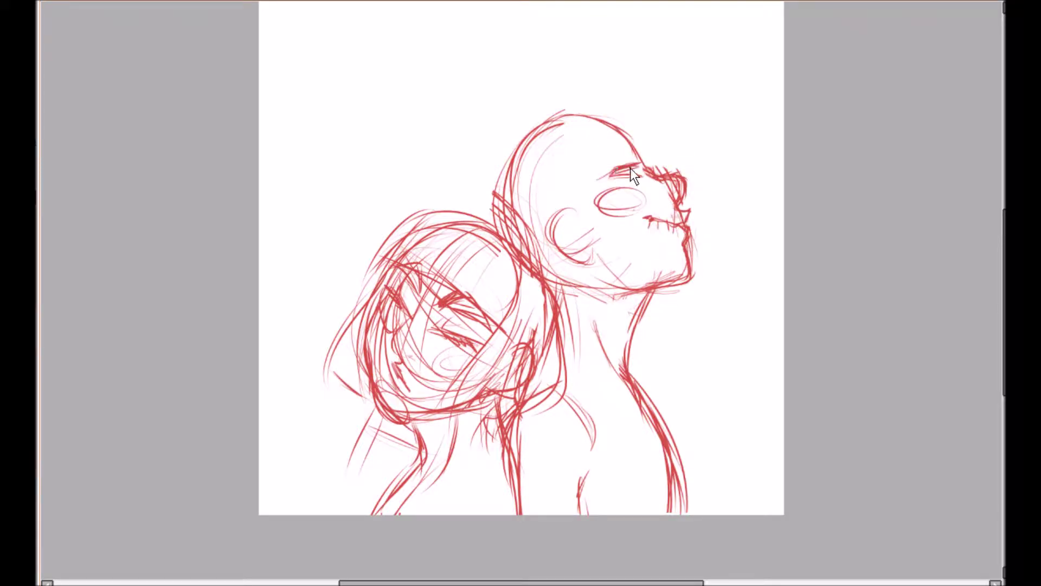
pyautogui.moveTo(586, 253)
pyautogui.mouseDown()
pyautogui.moveTo(659, 291)
pyautogui.moveTo(648, 302)
pyautogui.moveTo(659, 410)
pyautogui.moveTo(587, 390)
pyautogui.moveTo(665, 443)
pyautogui.moveTo(673, 408)
pyautogui.mouseUp()
pyautogui.moveTo(435, 514)
pyautogui.mouseDown()
pyautogui.moveTo(467, 489)
pyautogui.moveTo(518, 510)
pyautogui.mouseUp()
# Step: Lasso the shorter figure's head, nudge it with a free transform, and clear the selection
pyautogui.press('l')
pyautogui.moveTo(446, 420); pyautogui.dragTo(520, 432)
pyautogui.hotkey('ctrl', 't')
pyautogui.moveTo(326, 217); pyautogui.dragTo(329, 222)
pyautogui.press('Return')
pyautogui.moveTo(398, 386); pyautogui.dragTo(402, 392)
pyautogui.hotkey('ctrl', 'd')
# Step: Sketch the outer hair volume over the taller figure's head and the neck muscle below the jaw
pyautogui.moveTo(564, 115); pyautogui.dragTo(643, 136)
pyautogui.moveTo(543, 120)
pyautogui.mouseDown()
pyautogui.moveTo(478, 173)
pyautogui.moveTo(493, 165)
pyautogui.mouseUp()
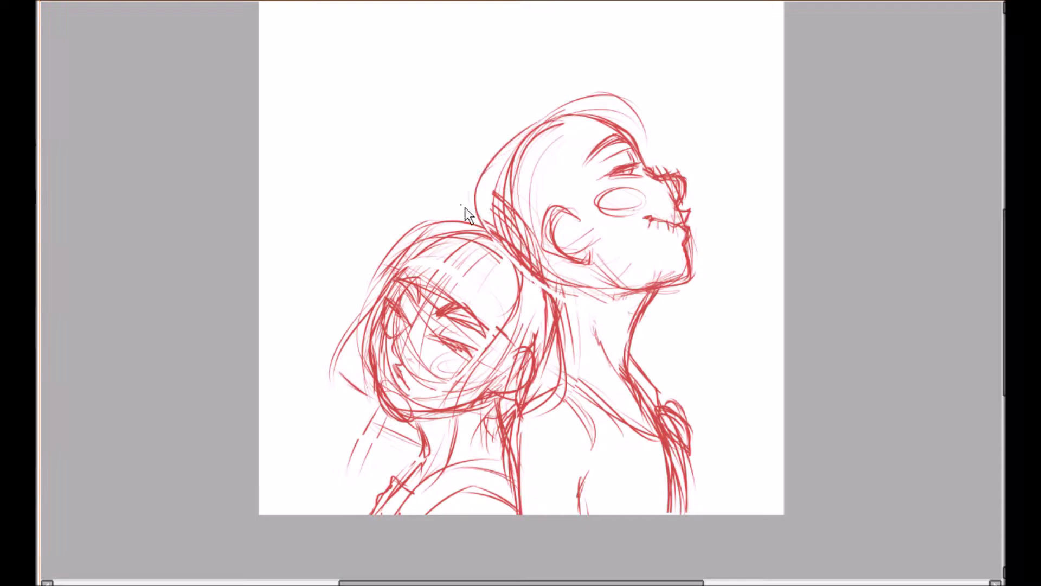
pyautogui.moveTo(564, 266); pyautogui.dragTo(629, 310)
pyautogui.moveTo(576, 299); pyautogui.dragTo(568, 313)
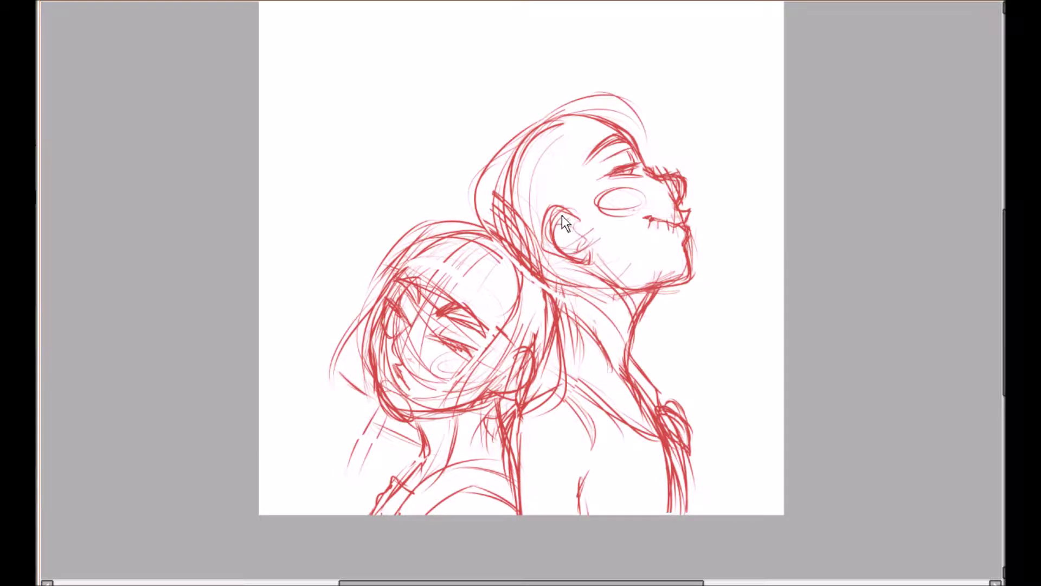
# Step: Add fringe and back hair strands to the taller figure, plus extra contour strokes along the neck
pyautogui.moveTo(599, 124); pyautogui.dragTo(616, 131)
pyautogui.moveTo(552, 158); pyautogui.dragTo(536, 196)
pyautogui.moveTo(571, 96); pyautogui.dragTo(621, 79)
pyautogui.moveTo(534, 130); pyautogui.dragTo(458, 231)
pyautogui.moveTo(534, 337); pyautogui.dragTo(519, 344)
pyautogui.moveTo(622, 295); pyautogui.dragTo(621, 326)
pyautogui.moveTo(579, 297); pyautogui.dragTo(569, 332)
pyautogui.scroll(1, 520, 271)
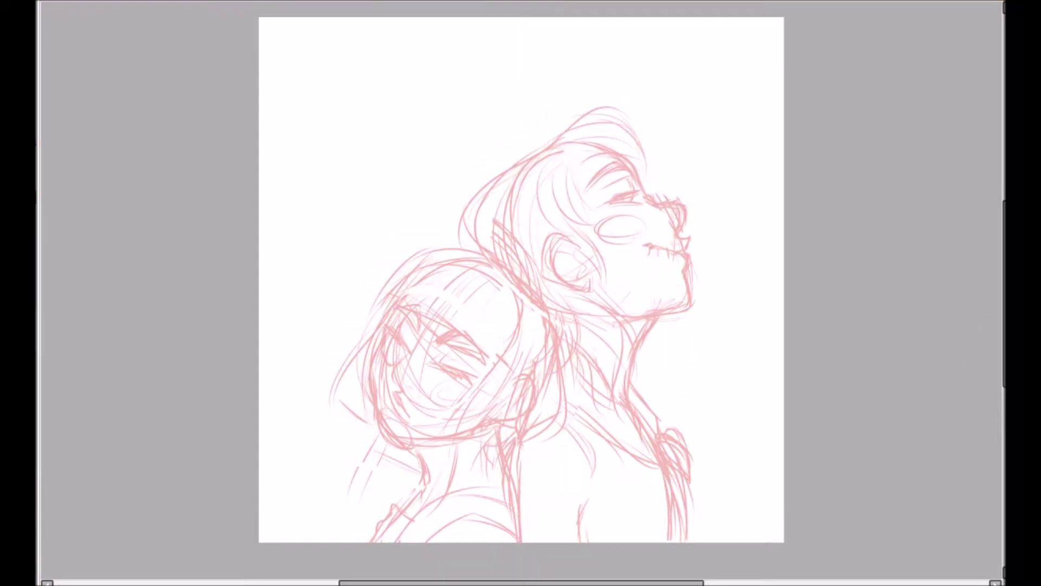
pyautogui.hotkey('ctrl', '+')
pyautogui.hotkey('ctrl', '+')
pyautogui.hotkey('ctrl', '+')
pyautogui.moveTo(132, 163); pyautogui.dragTo(219, 55)
pyautogui.hotkey('ctrl', 'z')
pyautogui.moveTo(142, 204); pyautogui.dragTo(257, 56)
pyautogui.hotkey('ctrl', 'z')
# Step: Ink the shorter figure's nose, nostril, lips and cheek-to-chin contour in dark red over the pale sketch
pyautogui.hscroll(-3, 626, 506)
pyautogui.moveTo(486, 184)
pyautogui.mouseDown()
pyautogui.moveTo(406, 325)
pyautogui.moveTo(434, 350)
pyautogui.moveTo(464, 347)
pyautogui.moveTo(473, 359)
pyautogui.moveTo(415, 354)
pyautogui.moveTo(461, 441)
pyautogui.mouseUp()
pyautogui.moveTo(403, 356); pyautogui.dragTo(427, 401)
pyautogui.moveTo(393, 183)
pyautogui.mouseDown()
pyautogui.moveTo(345, 346)
pyautogui.moveTo(450, 526)
pyautogui.mouseUp()
pyautogui.press('h')
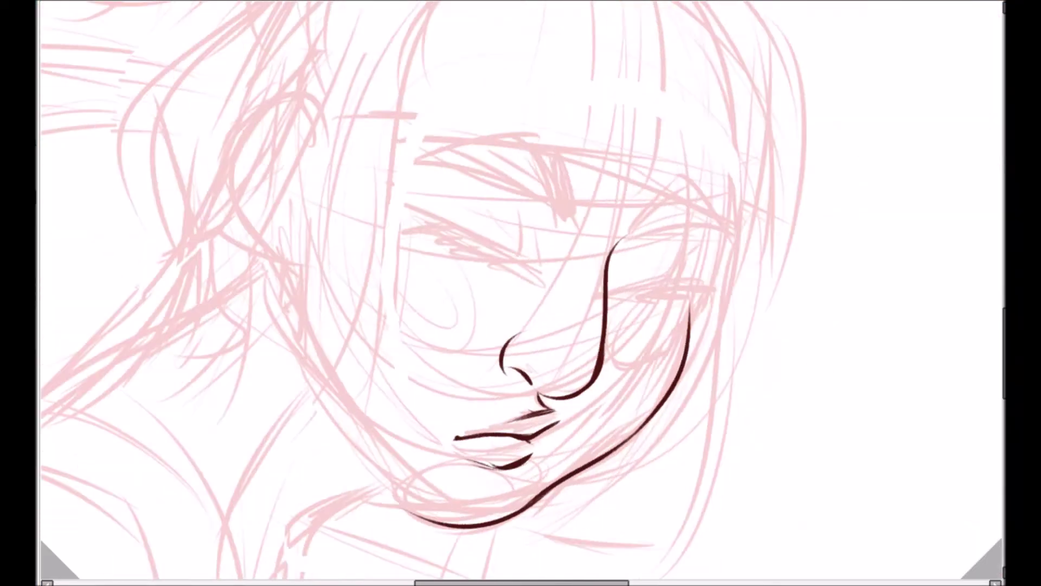
# Step: Ink the shorter figure's jawline from the chin up toward the ear
pyautogui.press('Delete')
pyautogui.press('Delete')
pyautogui.press('Delete')
pyautogui.moveTo(319, 426); pyautogui.dragTo(311, 202)
pyautogui.press('h')
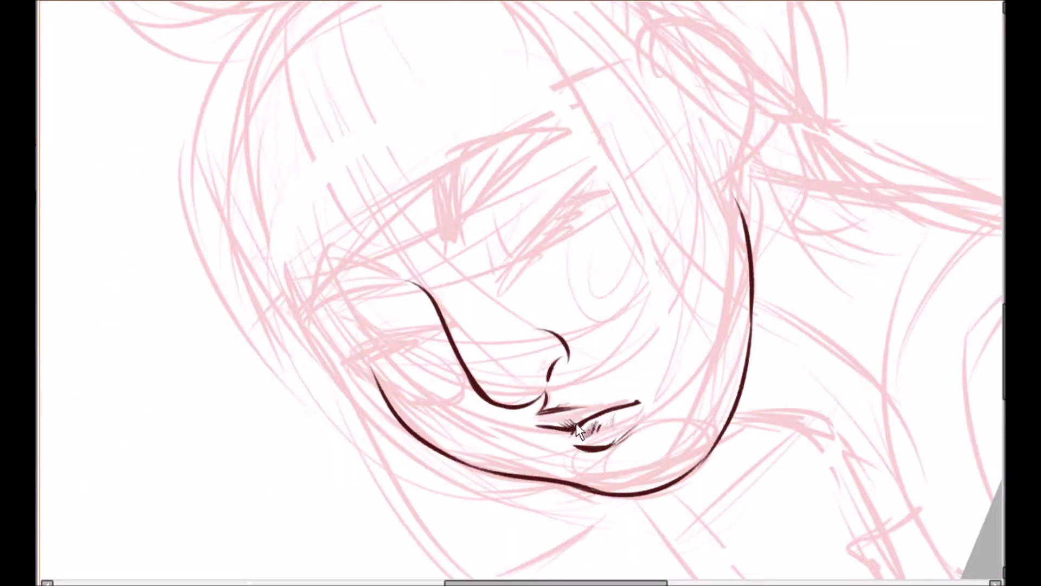
# Step: Ink the shorter figure's ear outline and the curve of the forehead and skull
pyautogui.press('Home')
pyautogui.press('Delete')
pyautogui.press('Delete')
pyautogui.press('Delete')
pyautogui.moveTo(725, 112); pyautogui.dragTo(792, 214)
pyautogui.moveTo(353, 306); pyautogui.dragTo(608, 33)
# Step: Ink the shorter figure's far eye and the arched eyebrow above it
pyautogui.press('End')
pyautogui.press('End')
pyautogui.press('End')
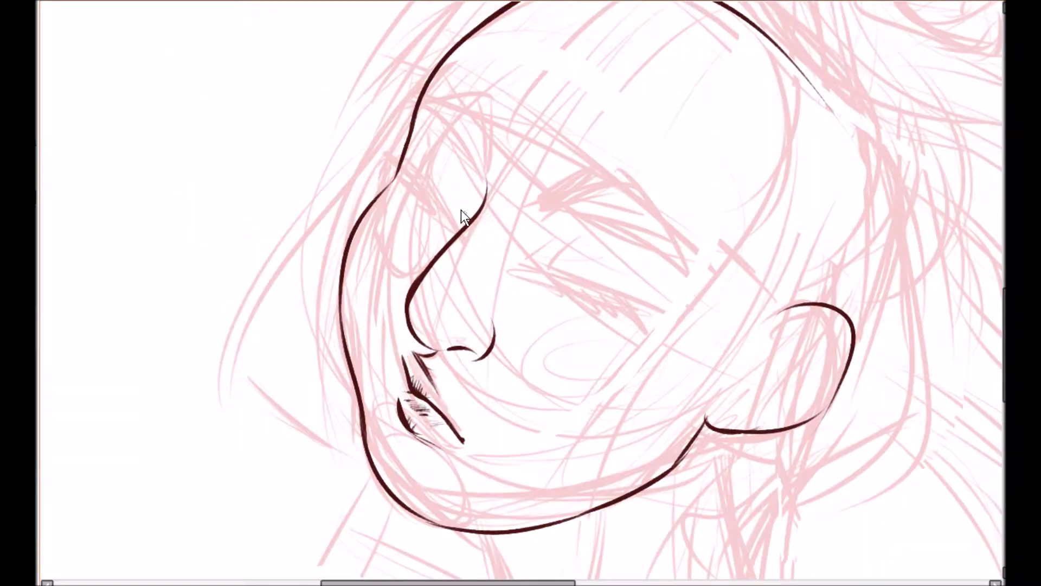
pyautogui.moveTo(418, 158)
pyautogui.mouseDown()
pyautogui.moveTo(456, 230)
pyautogui.moveTo(426, 161)
pyautogui.moveTo(423, 195)
pyautogui.mouseUp()
pyautogui.moveTo(419, 170); pyautogui.dragTo(426, 181)
pyautogui.moveTo(420, 119)
pyautogui.mouseDown()
pyautogui.moveTo(490, 119)
pyautogui.moveTo(495, 189)
pyautogui.moveTo(462, 83)
pyautogui.moveTo(489, 119)
pyautogui.mouseUp()
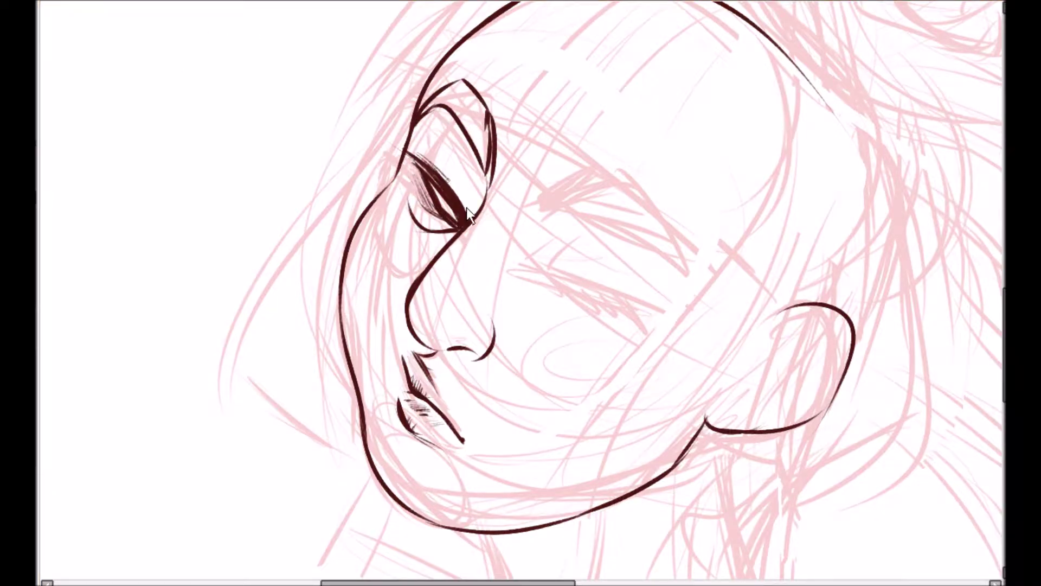
# Step: Add lashes, an eyelid crease and fine hatching around the shorter figure's far eye
pyautogui.press('Delete')
pyautogui.press('Delete')
pyautogui.moveTo(380, 224); pyautogui.dragTo(347, 230)
pyautogui.moveTo(433, 248); pyautogui.dragTo(384, 227)
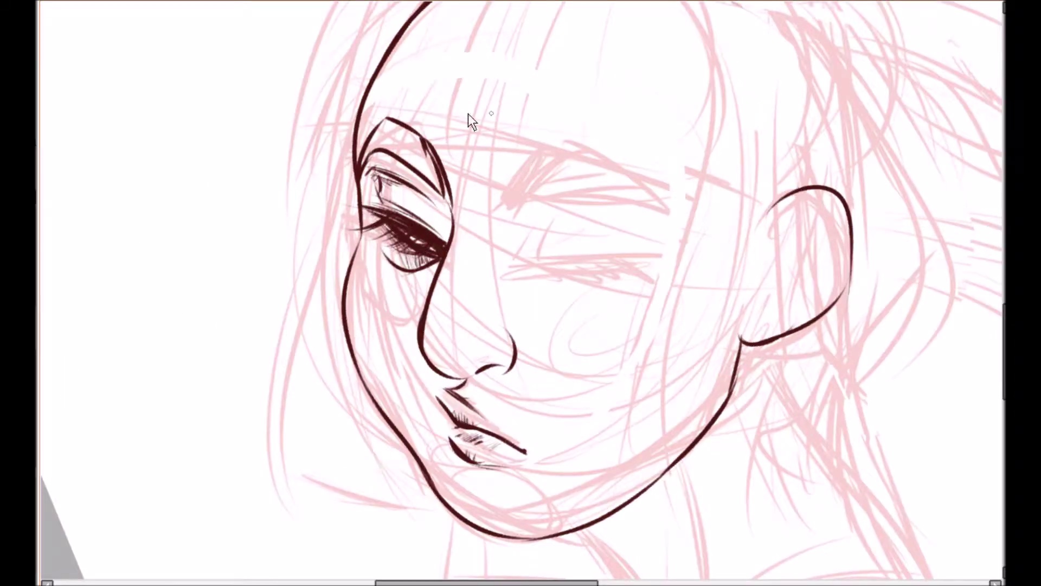
# Step: Draw a faint alignment line across the shorter figure's nose bridge and ink the near eye with thick lashes
pyautogui.press('End')
pyautogui.press('End')
pyautogui.moveTo(435, 301)
pyautogui.mouseDown()
pyautogui.moveTo(552, 214)
pyautogui.moveTo(523, 239)
pyautogui.moveTo(594, 209)
pyautogui.moveTo(556, 220)
pyautogui.moveTo(574, 179)
pyautogui.moveTo(518, 259)
pyautogui.moveTo(558, 279)
pyautogui.moveTo(592, 216)
pyautogui.moveTo(591, 190)
pyautogui.moveTo(519, 262)
pyautogui.mouseUp()
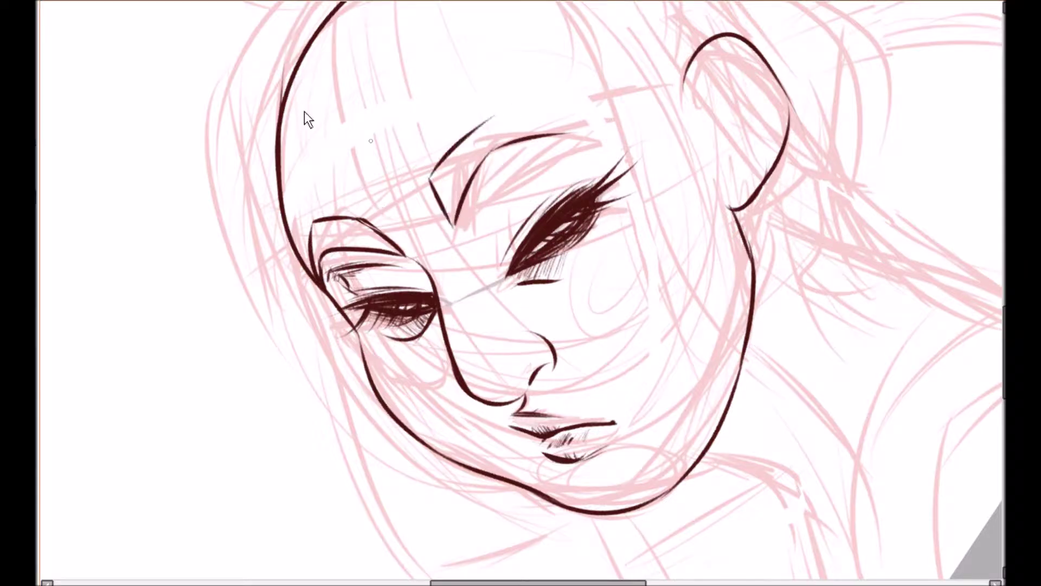
# Step: Ink the shorter figure's near eyebrow and the hatched eyelid crease beneath it
pyautogui.press('End')
pyautogui.press('End')
pyautogui.press('End')
pyautogui.moveTo(537, 211)
pyautogui.mouseDown()
pyautogui.moveTo(595, 208)
pyautogui.moveTo(672, 274)
pyautogui.mouseUp()
pyautogui.moveTo(536, 209); pyautogui.dragTo(676, 271)
pyautogui.moveTo(549, 233)
pyautogui.mouseDown()
pyautogui.moveTo(545, 247)
pyautogui.moveTo(637, 245)
pyautogui.mouseUp()
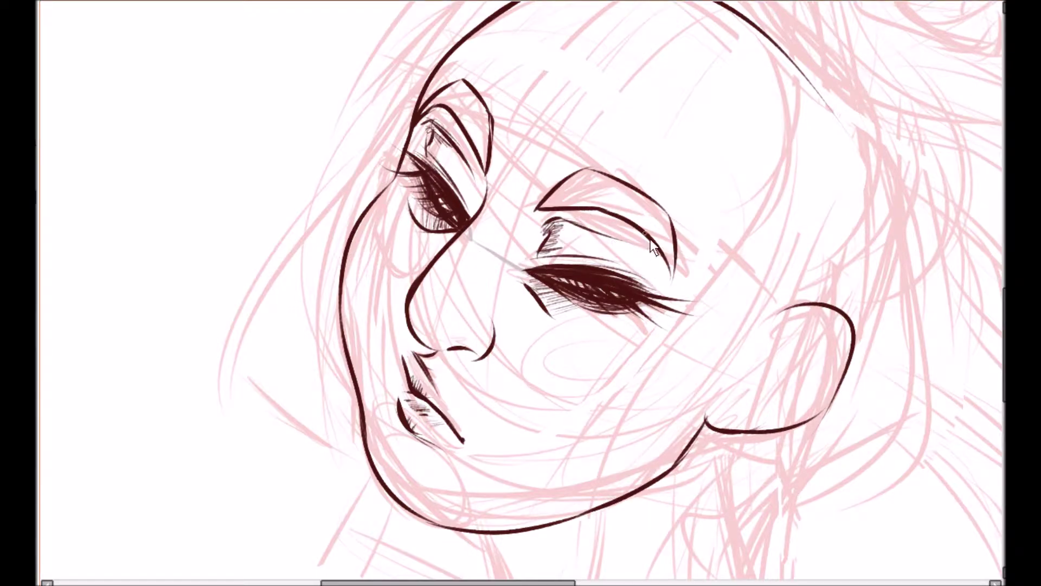
# Step: Hide the rough sketch and undo the crease shading above the shorter figure's far eye
pyautogui.hotkey('ctrl', ',')
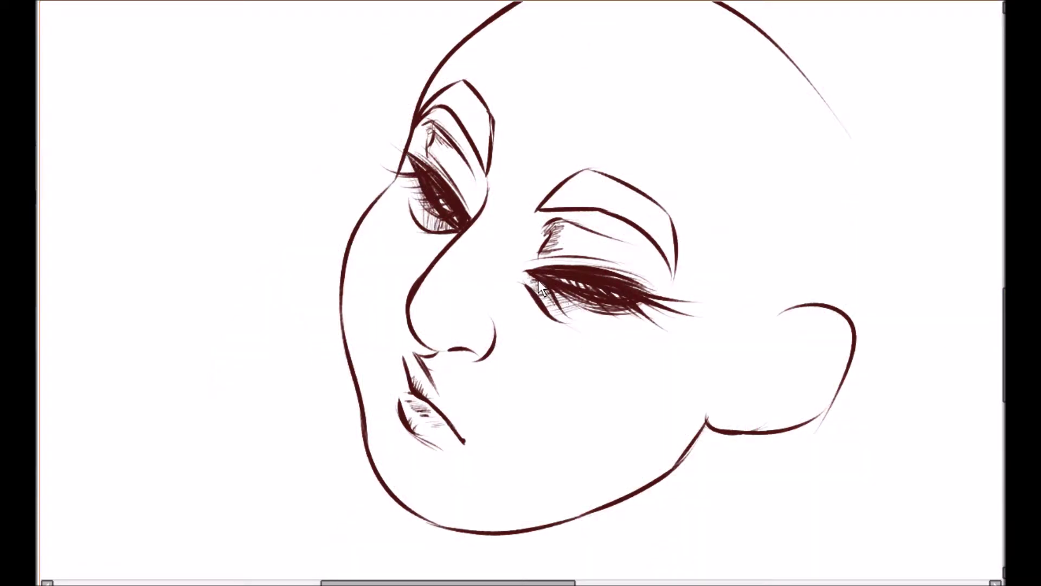
pyautogui.press('Delete')
pyautogui.press('Delete')
pyautogui.press('Delete')
pyautogui.hotkey('ctrl', 'z')
pyautogui.hotkey('ctrl', 'z')
pyautogui.hotkey('ctrl', 'z')
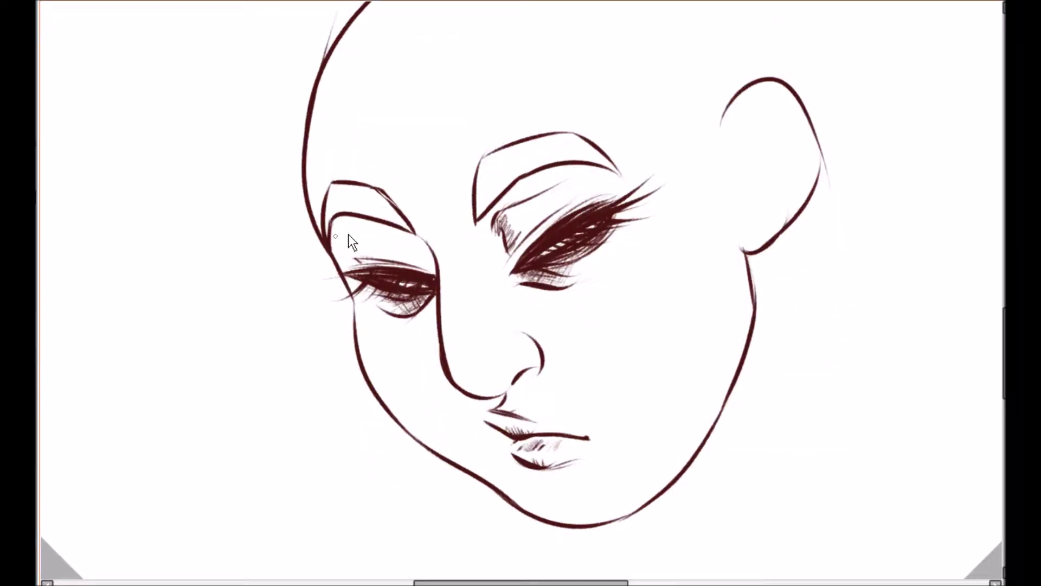
# Step: Redraw the eyelid crease and its hatching above the shorter figure's far eye
pyautogui.press('End')
pyautogui.press('End')
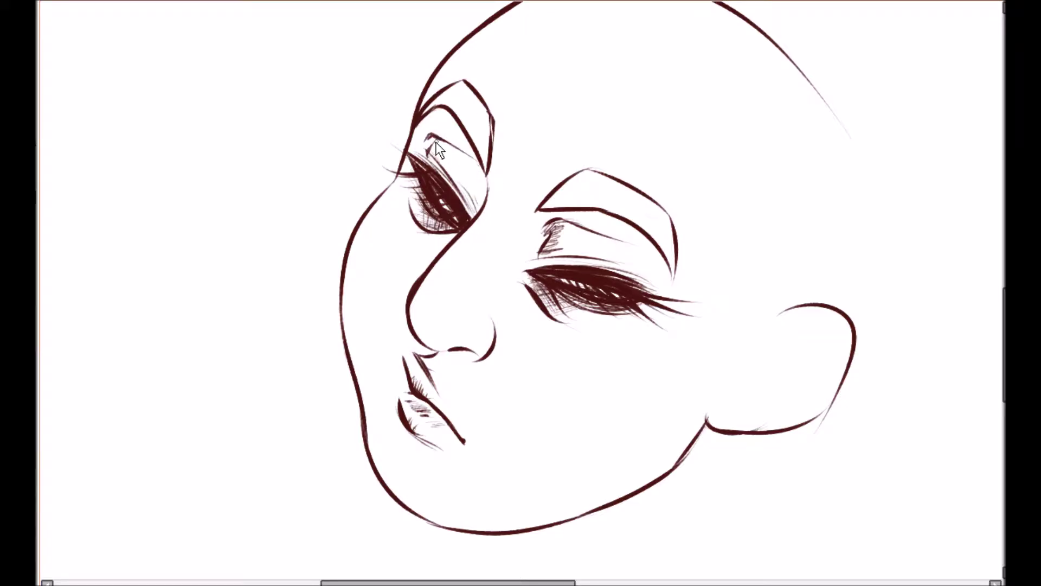
pyautogui.press('Delete')
pyautogui.press('Delete')
pyautogui.press('Delete')
pyautogui.press('Delete')
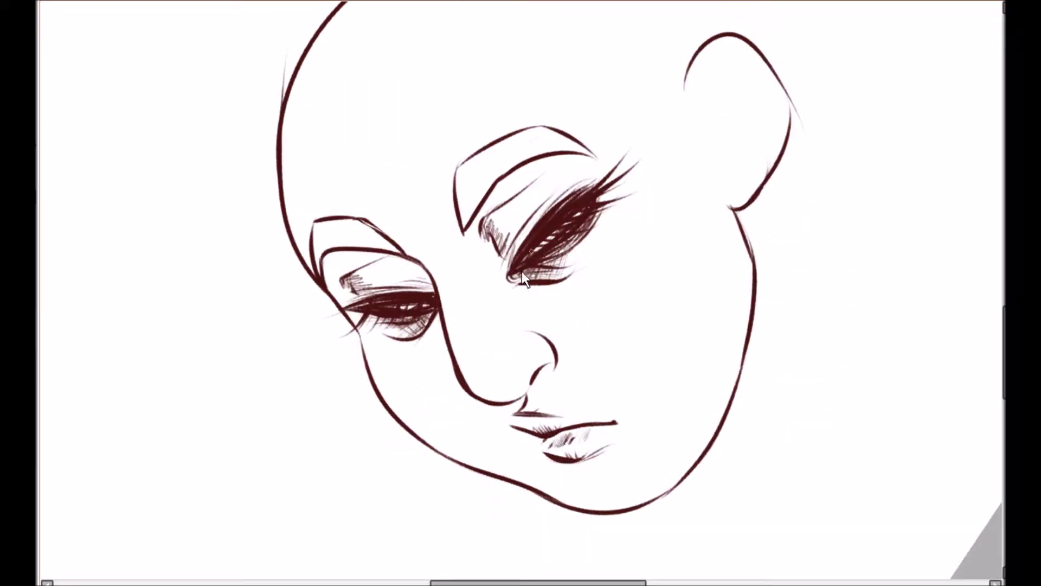
pyautogui.press('End')
pyautogui.press('End')
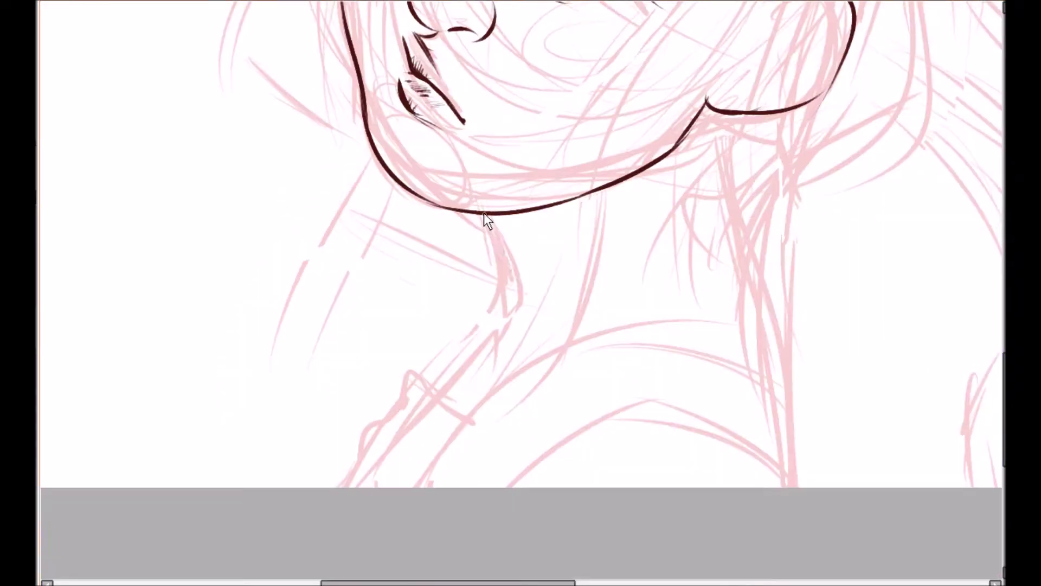
# Step: Ink the front line of the shorter figure's neck and darken the nostril and nose-bridge shading
pyautogui.moveTo(484, 213)
pyautogui.mouseDown()
pyautogui.moveTo(529, 308)
pyautogui.moveTo(452, 384)
pyautogui.mouseUp()
pyautogui.scroll(-1, 451, 384)
pyautogui.scroll(10, 631, 530)
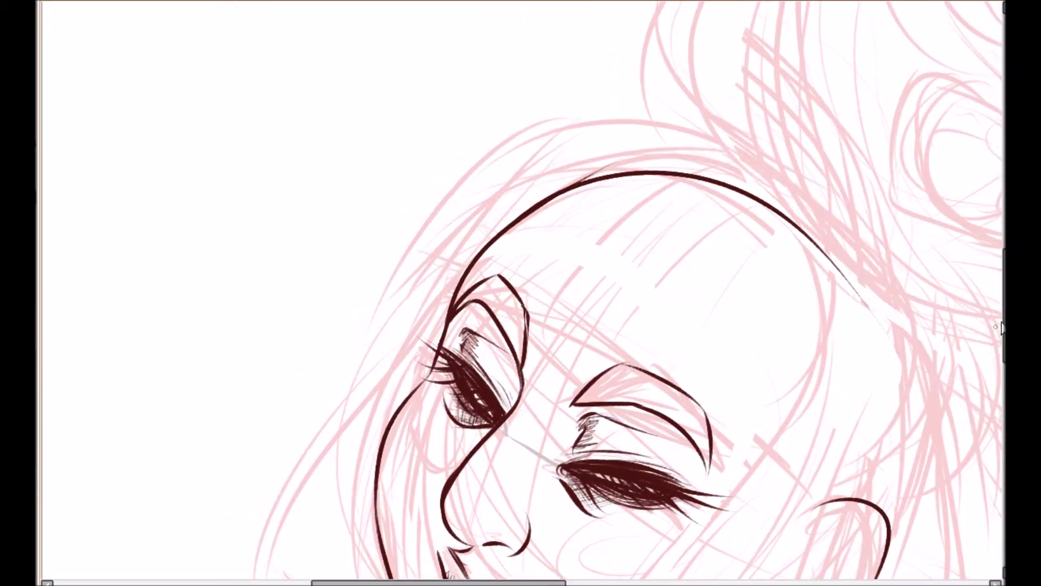
pyautogui.scroll(-3, 630, 530)
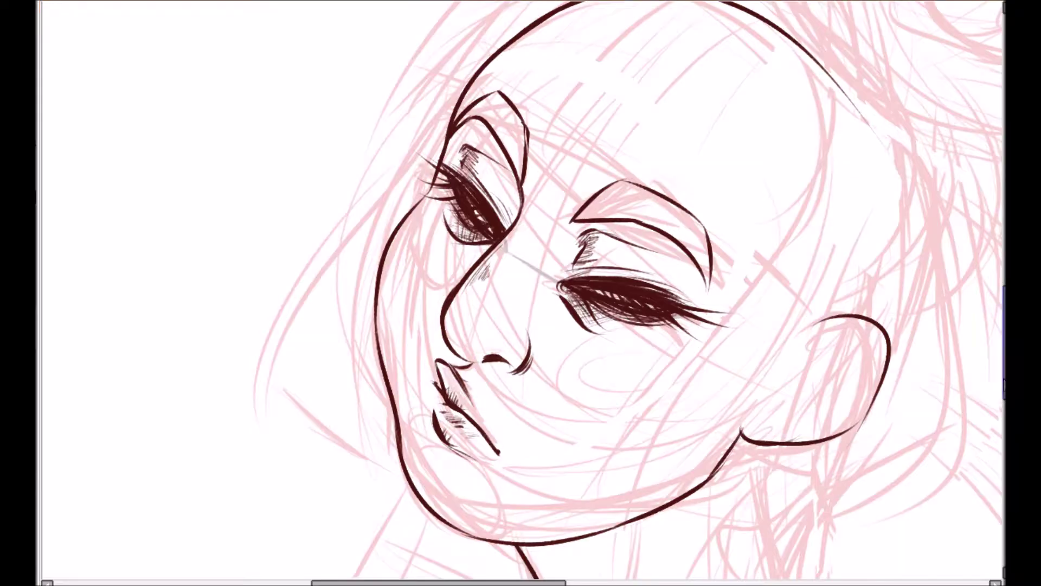
# Step: Ink the taller figure's forehead and nose profile over the sketch, including the nostril
pyautogui.press('-')
pyautogui.press('-')
pyautogui.press('h')
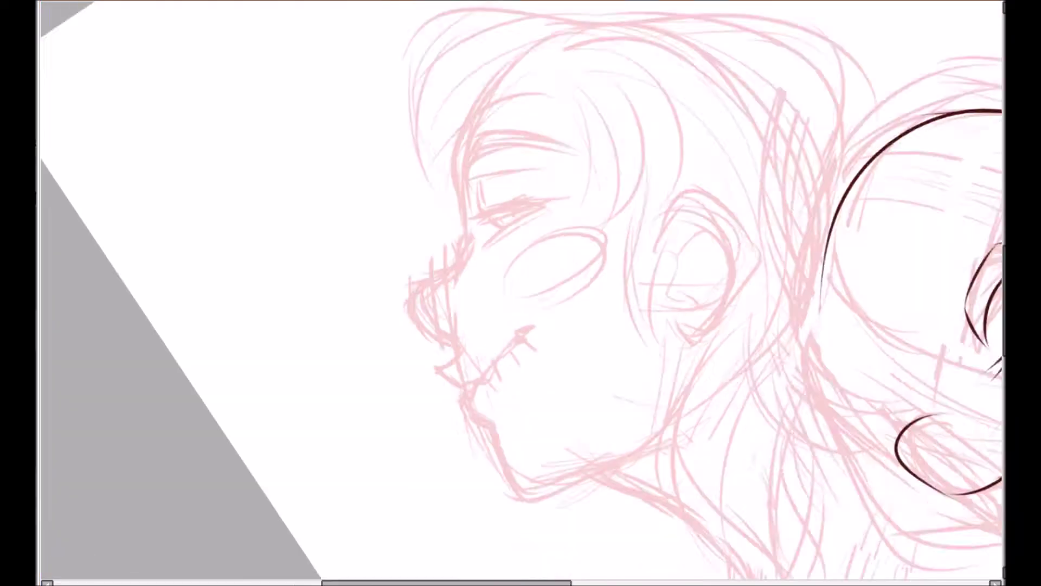
pyautogui.moveTo(492, 90); pyautogui.dragTo(368, 391)
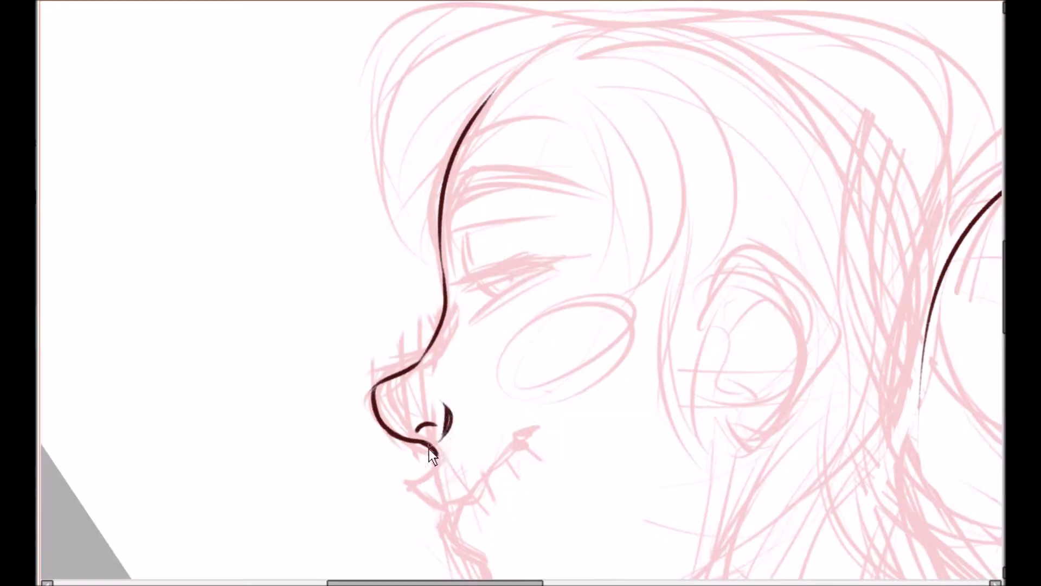
# Step: Undo the taller figure's nostril strokes after trying a reworked nostril line
pyautogui.hotkey('ctrl', 'z')
pyautogui.moveTo(413, 429); pyautogui.dragTo(432, 428)
pyautogui.hotkey('ctrl', 'z')
pyautogui.hotkey('ctrl', 'z')
pyautogui.hotkey('ctrl', 'z')
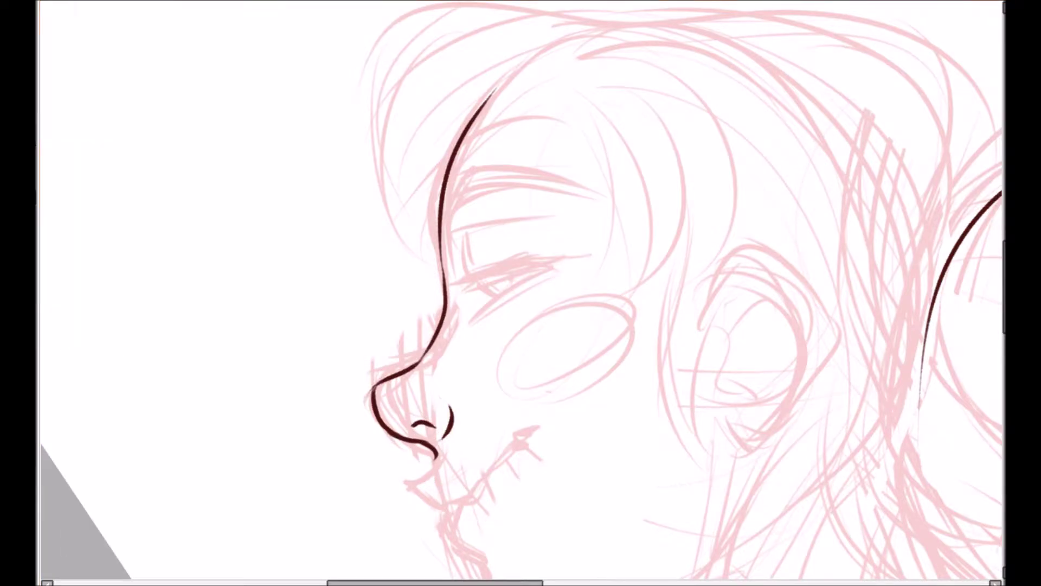
pyautogui.scroll(-3, 435, 327)
pyautogui.press('Home')
pyautogui.hotkey('ctrl', 'z')
# Step: Ink the taller figure's lip and chin profile with the mouth line, and redraw the nostril
pyautogui.moveTo(426, 315); pyautogui.dragTo(451, 476)
pyautogui.moveTo(531, 312); pyautogui.dragTo(438, 320)
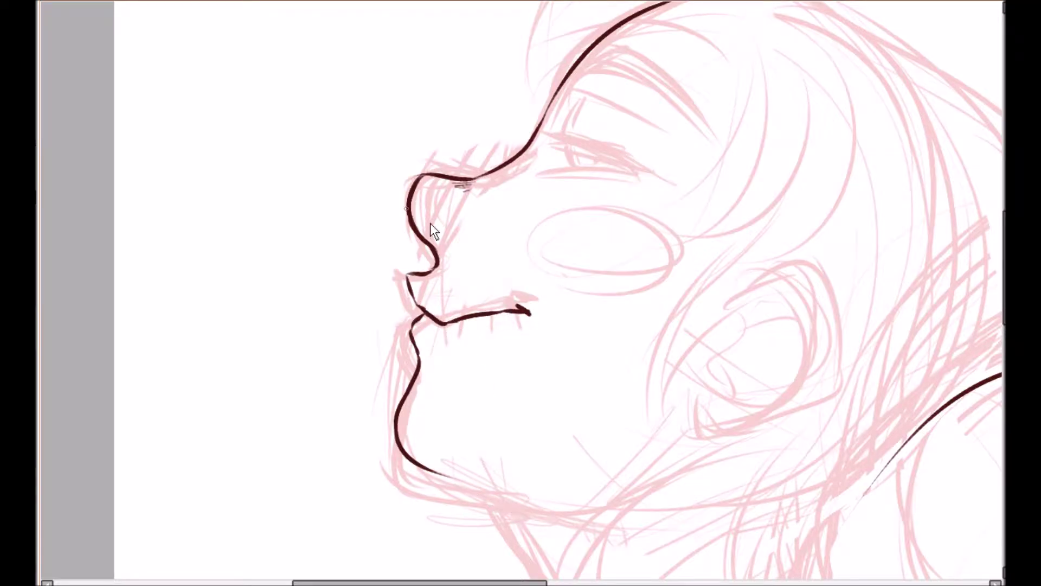
pyautogui.moveTo(427, 225); pyautogui.dragTo(446, 250)
# Step: Ink the underside of the taller figure's jaw and the front line of the neck
pyautogui.scroll(-5, 542, 467)
pyautogui.moveTo(434, 192)
pyautogui.mouseDown()
pyautogui.moveTo(597, 391)
pyautogui.moveTo(597, 485)
pyautogui.mouseUp()
pyautogui.scroll(1, 596, 485)
pyautogui.moveTo(510, 262); pyautogui.dragTo(552, 270)
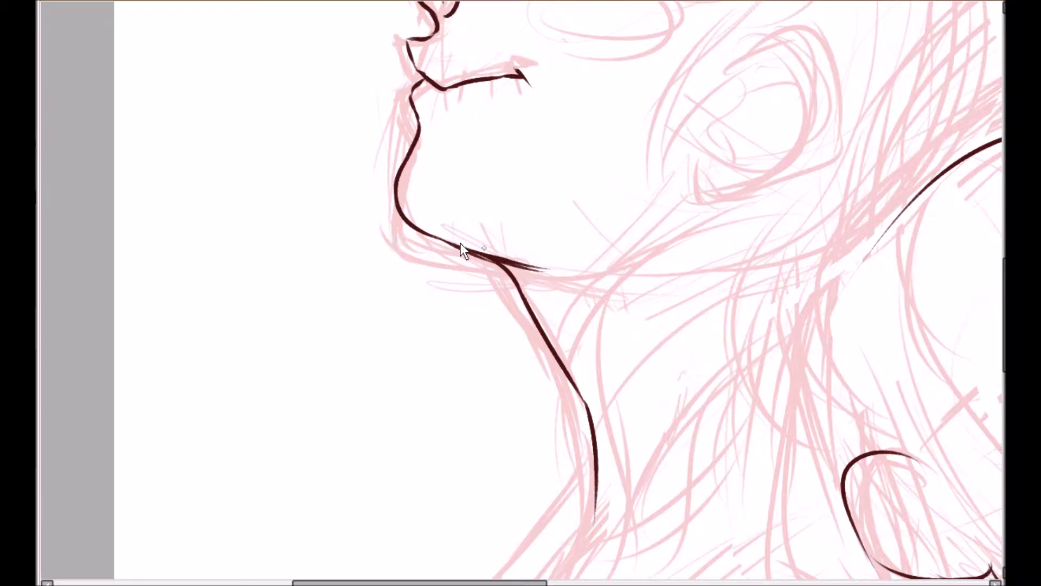
# Step: Ink the taller figure's narrowed eye with its eyelid crease and eyebrow
pyautogui.press('Delete')
pyautogui.press('Delete')
pyautogui.scroll(4, 460, 243)
pyautogui.moveTo(484, 179)
pyautogui.mouseDown()
pyautogui.moveTo(534, 138)
pyautogui.moveTo(519, 153)
pyautogui.mouseUp()
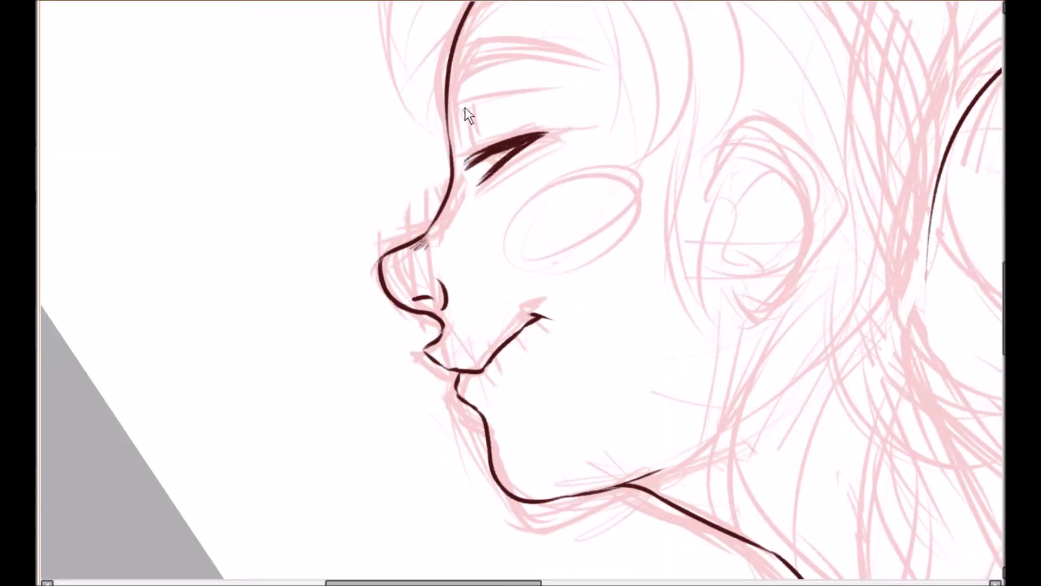
pyautogui.moveTo(491, 93); pyautogui.dragTo(458, 124)
pyautogui.moveTo(612, 61); pyautogui.dragTo(506, 46)
# Step: Add fine hatching to the taller figure's lash line and eyelid crease, plus a short crease under the eye
pyautogui.press('h')
pyautogui.press('Delete')
pyautogui.press('Delete')
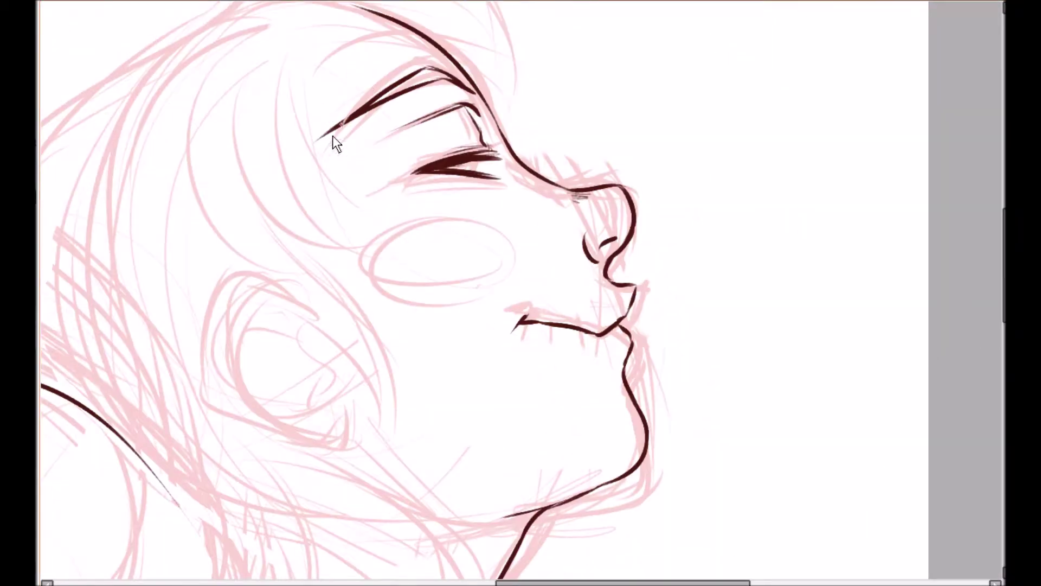
pyautogui.press('Delete')
pyautogui.press('Delete')
pyautogui.press('Delete')
pyautogui.press('Delete')
pyautogui.moveTo(366, 291); pyautogui.dragTo(362, 304)
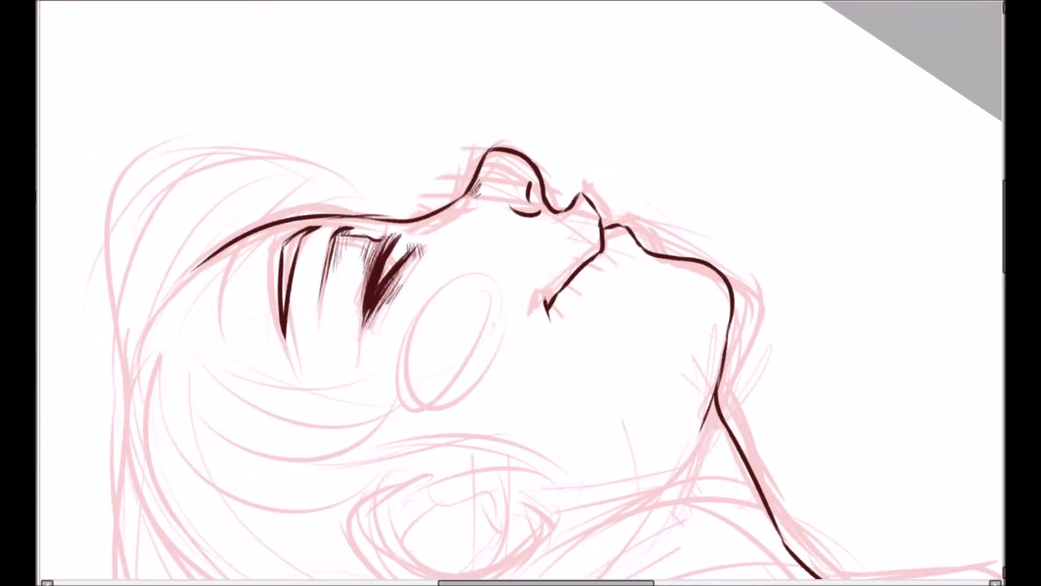
pyautogui.press('Home')
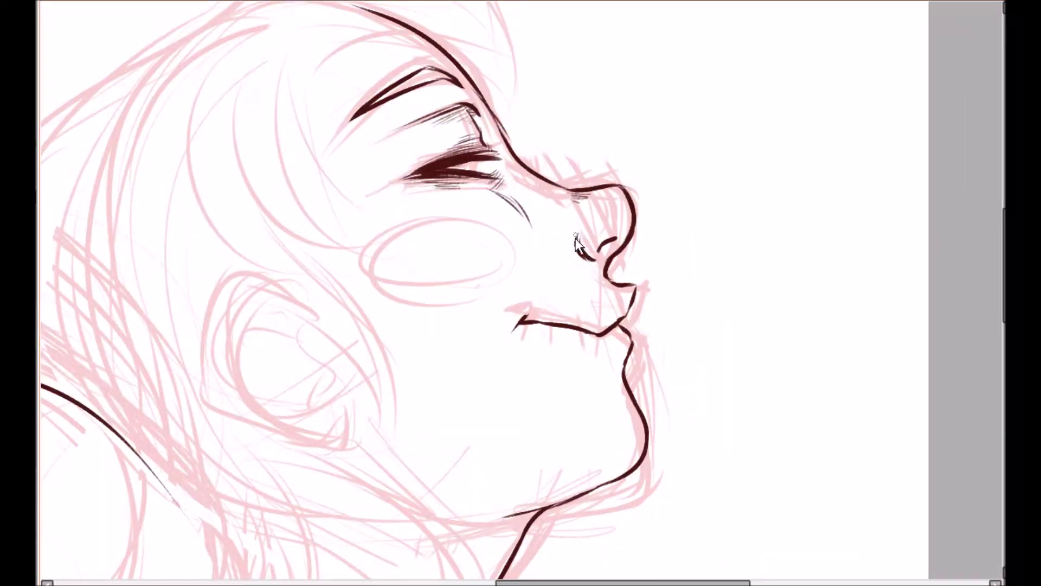
# Step: Ink the taller figure's lip edge and the ear with its inner folds and short jawline below
pyautogui.moveTo(635, 289); pyautogui.dragTo(611, 305)
pyautogui.moveTo(290, 293); pyautogui.dragTo(324, 441)
pyautogui.moveTo(350, 406); pyautogui.dragTo(386, 462)
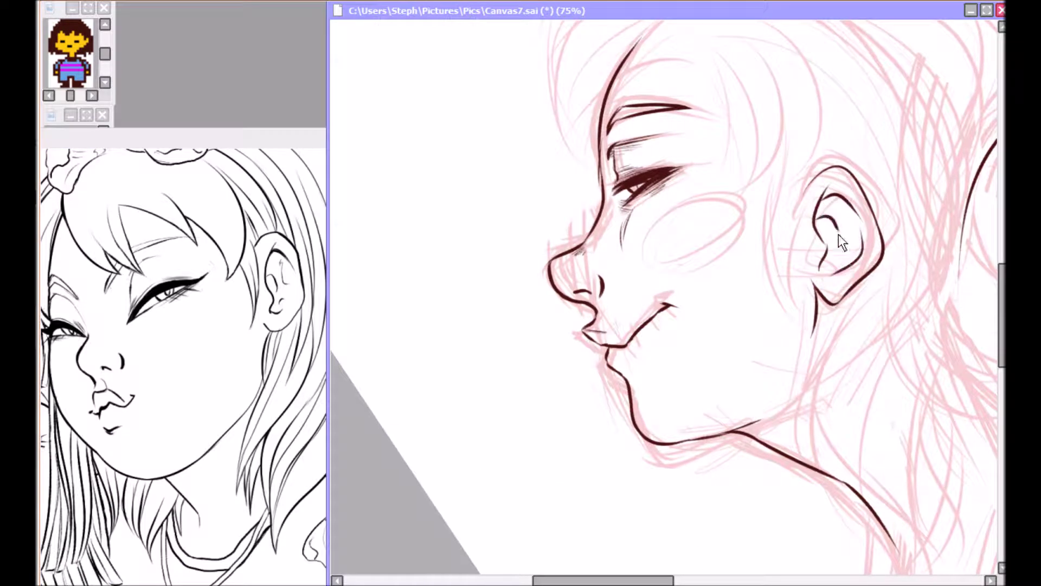
pyautogui.moveTo(838, 217); pyautogui.dragTo(830, 233)
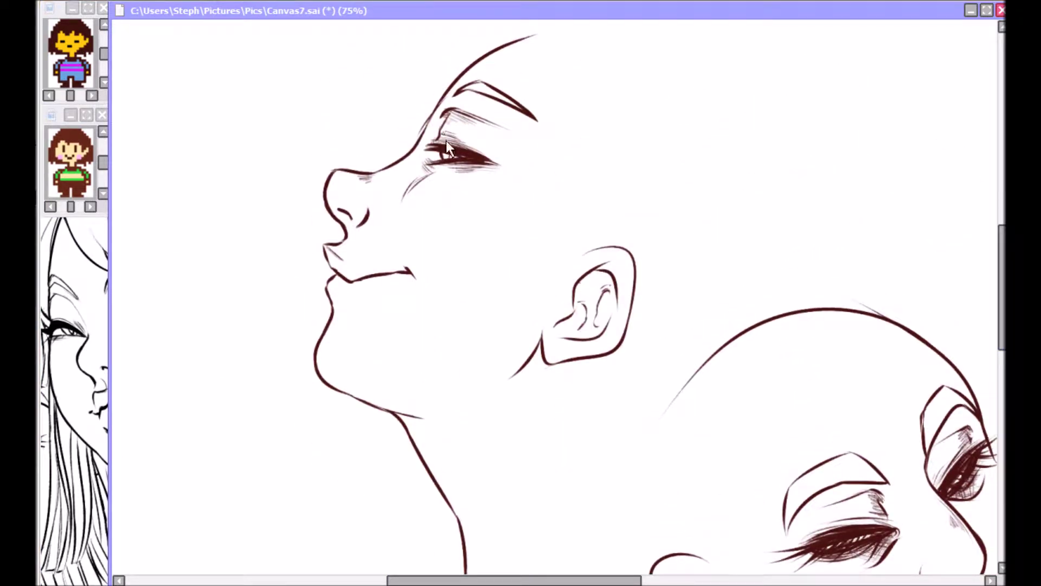
# Step: Add long upper and outer eyelashes to the taller figure's eye
pyautogui.moveTo(428, 140); pyautogui.dragTo(392, 110)
pyautogui.moveTo(525, 162); pyautogui.dragTo(491, 161)
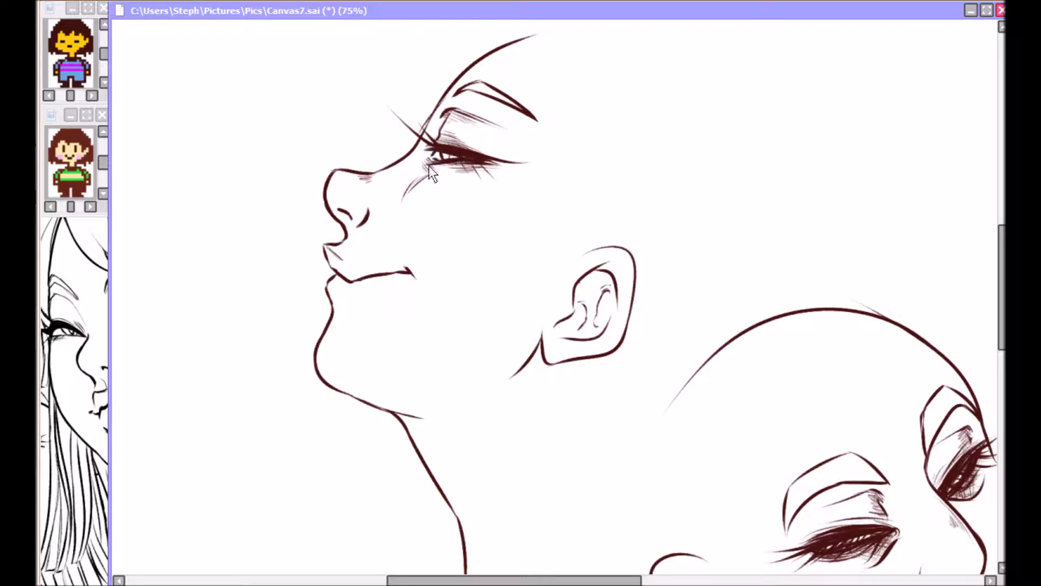
pyautogui.scroll(-5, 979, 325)
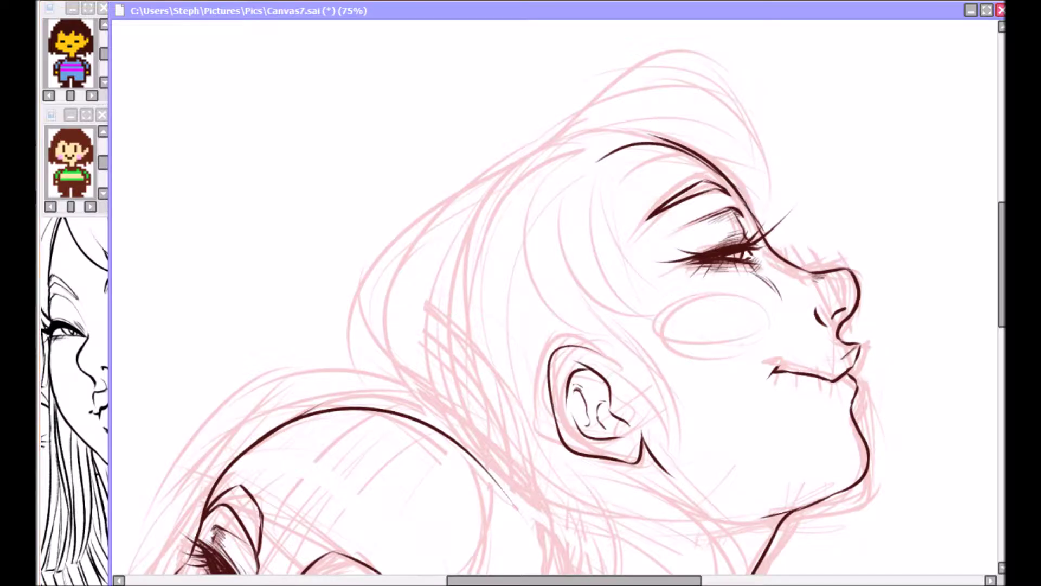
# Step: Ink the top of the taller figure's fringe and the curved side locks falling from the parting
pyautogui.moveTo(588, 133); pyautogui.dragTo(754, 207)
pyautogui.moveTo(595, 163); pyautogui.dragTo(644, 265)
pyautogui.moveTo(591, 228); pyautogui.dragTo(629, 268)
pyautogui.press('End')
pyautogui.moveTo(648, 228)
pyautogui.mouseDown()
pyautogui.moveTo(624, 358)
pyautogui.moveTo(630, 266)
pyautogui.mouseUp()
pyautogui.moveTo(637, 199); pyautogui.dragTo(611, 326)
pyautogui.moveTo(615, 233); pyautogui.dragTo(602, 393)
pyautogui.moveTo(569, 326); pyautogui.dragTo(588, 396)
# Step: Ink the taller figure's front fringe locks curving over the forehead, undoing the misplaced strokes
pyautogui.moveTo(748, 230); pyautogui.dragTo(766, 355)
pyautogui.moveTo(701, 184); pyautogui.dragTo(807, 250)
pyautogui.hotkey('ctrl', 'z')
pyautogui.moveTo(667, 186); pyautogui.dragTo(770, 363)
pyautogui.moveTo(824, 255); pyautogui.dragTo(781, 352)
pyautogui.hotkey('ctrl', 'z')
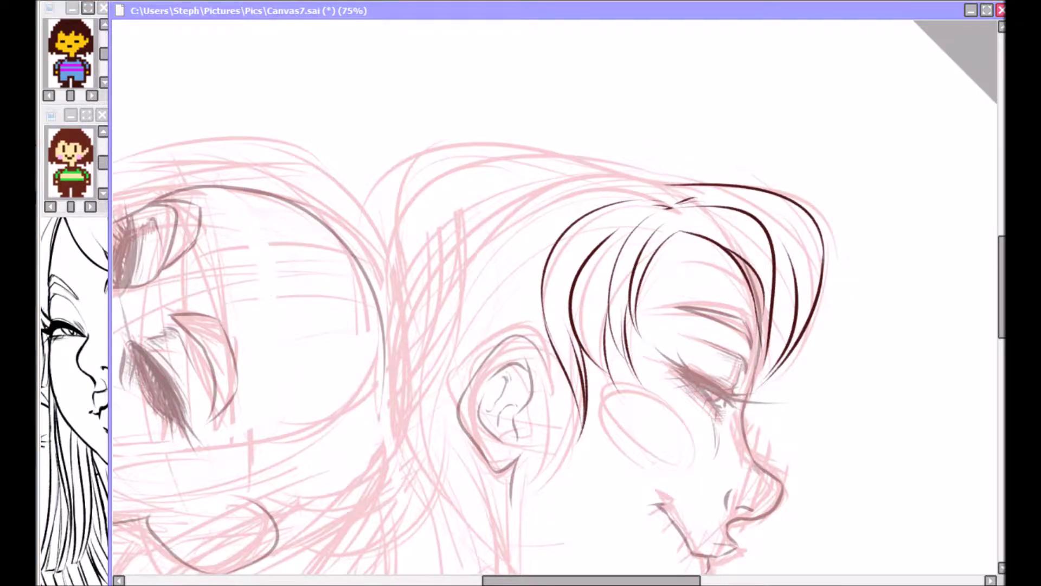
# Step: Ink the outer locks and high top edge of the taller figure's fringe, undoing the misplaced stroke
pyautogui.moveTo(774, 229); pyautogui.dragTo(762, 371)
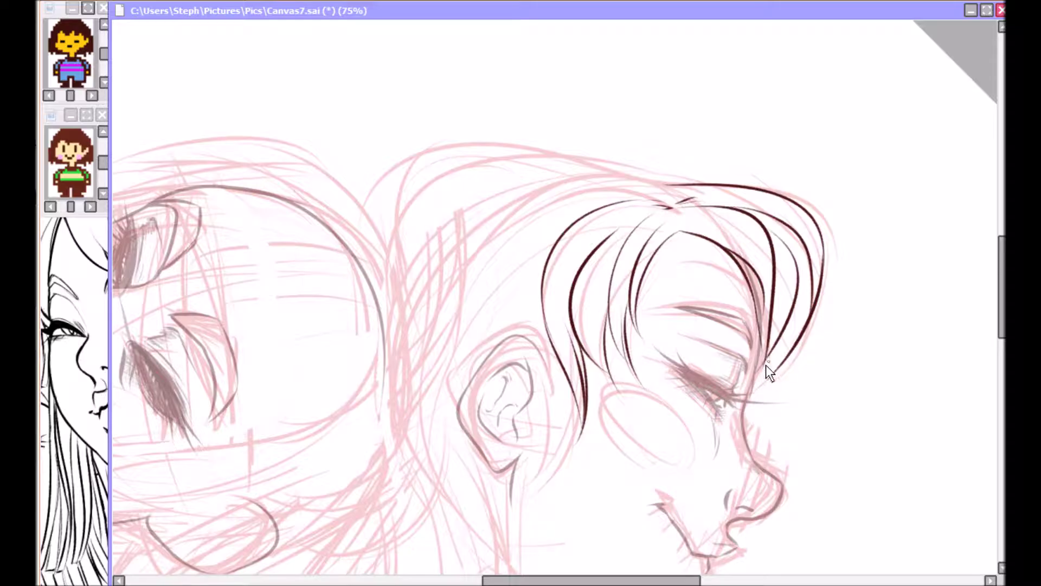
pyautogui.press('Home')
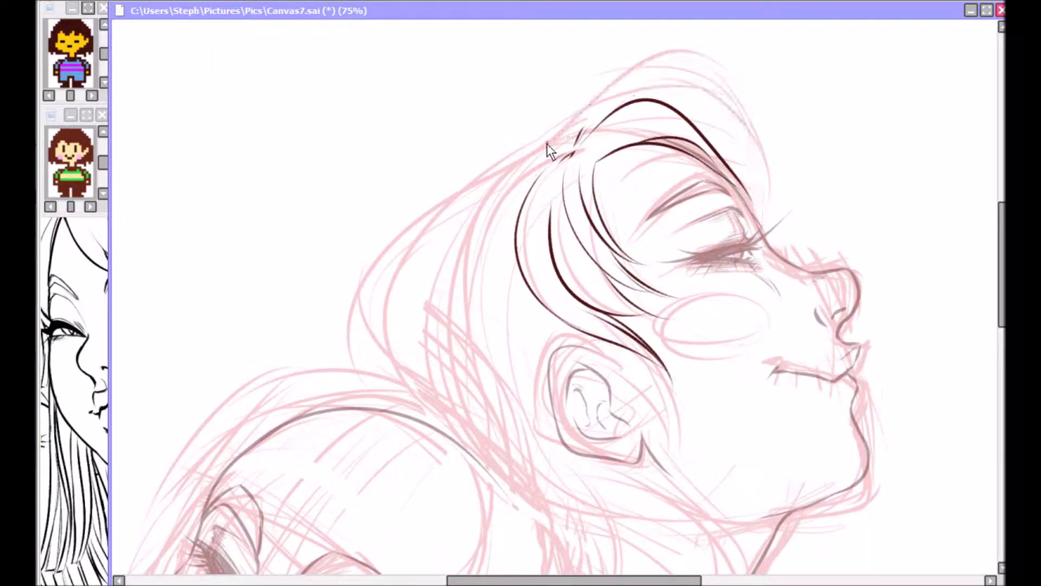
pyautogui.hotkey('alt', 'Tab')
pyautogui.hotkey('ctrl', 'Right')
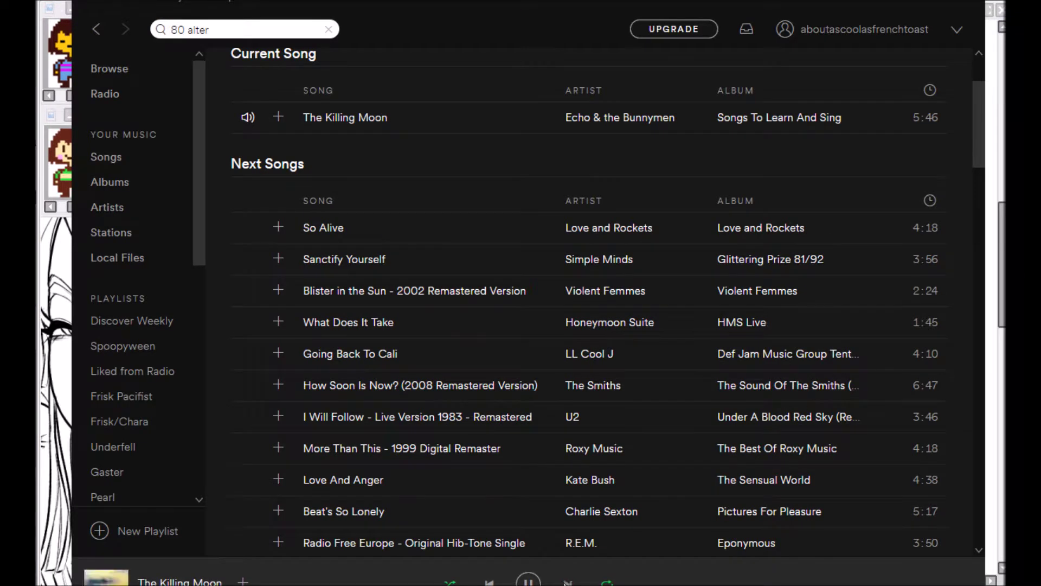
pyautogui.hotkey('alt', 'Tab')
pyautogui.moveTo(614, 99); pyautogui.dragTo(767, 229)
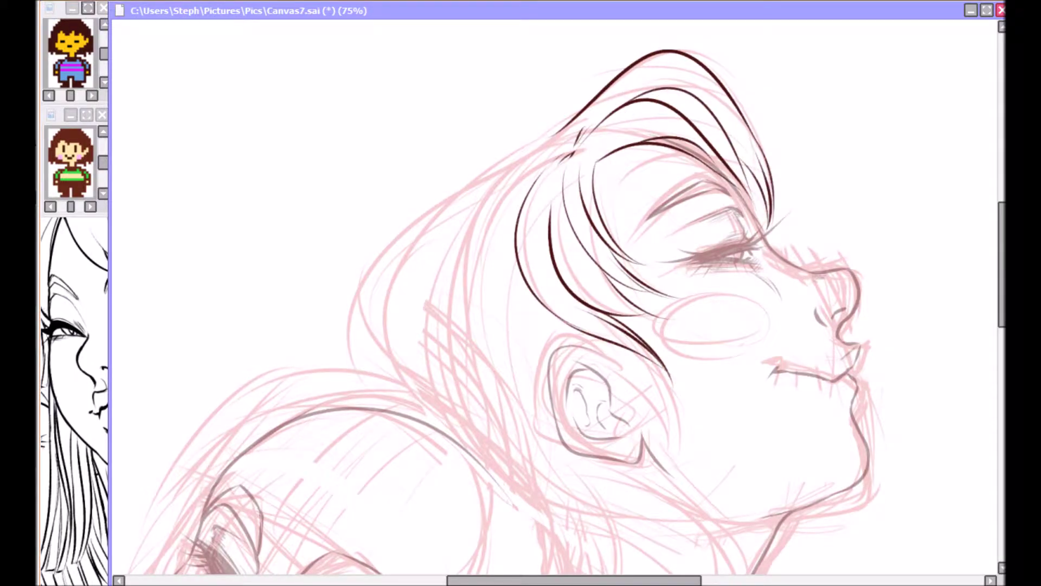
pyautogui.hotkey('ctrl', 'z')
# Step: In a mirrored view, ink the pointed fringe tips over the taller figure's brow and the side lock strands beside the ear
pyautogui.press('h')
pyautogui.moveTo(478, 116)
pyautogui.mouseDown()
pyautogui.moveTo(343, 162)
pyautogui.moveTo(342, 209)
pyautogui.moveTo(380, 134)
pyautogui.mouseUp()
pyautogui.moveTo(316, 168); pyautogui.dragTo(304, 217)
pyautogui.hotkey('ctrl', 'z')
pyautogui.moveTo(334, 182); pyautogui.dragTo(307, 234)
pyautogui.scroll(-4, 518, 181)
pyautogui.moveTo(541, 149); pyautogui.dragTo(470, 255)
pyautogui.moveTo(523, 180); pyautogui.dragTo(467, 261)
pyautogui.scroll(2, 334, 164)
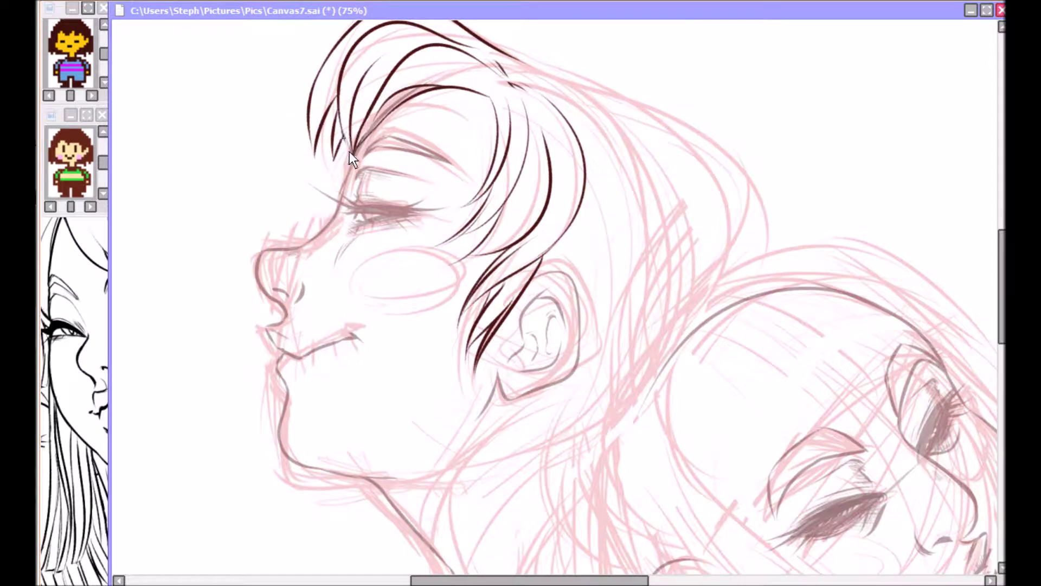
# Step: Ink the outer contour of the taller figure's hair from the parting around the back of the head to the nape
pyautogui.press('Insert')
pyautogui.hotkey('ctrl', '-')
pyautogui.press('End')
pyautogui.press('End')
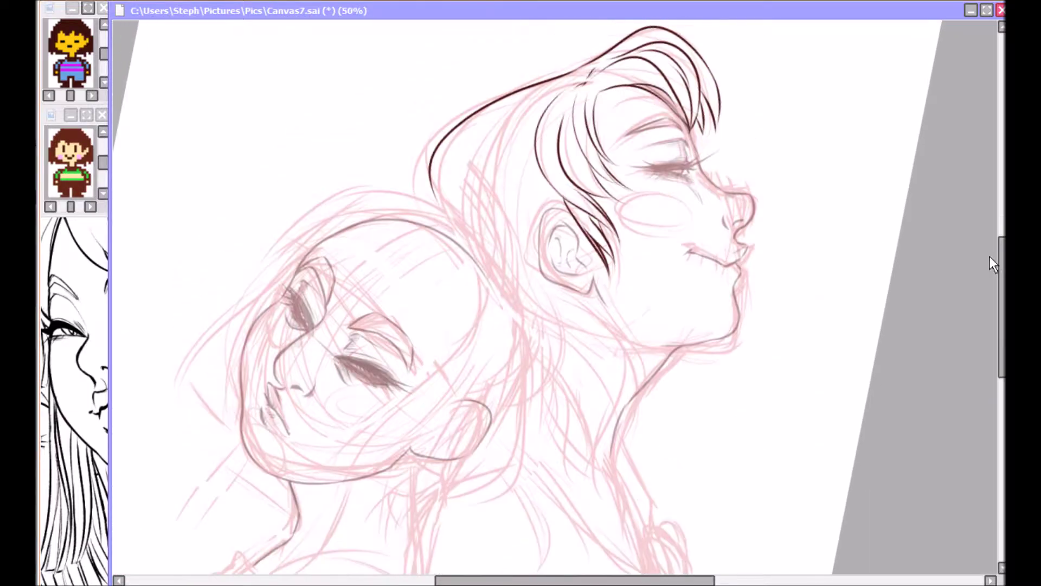
pyautogui.press('Home')
pyautogui.scroll(-1, 981, 337)
pyautogui.moveTo(482, 241); pyautogui.dragTo(488, 313)
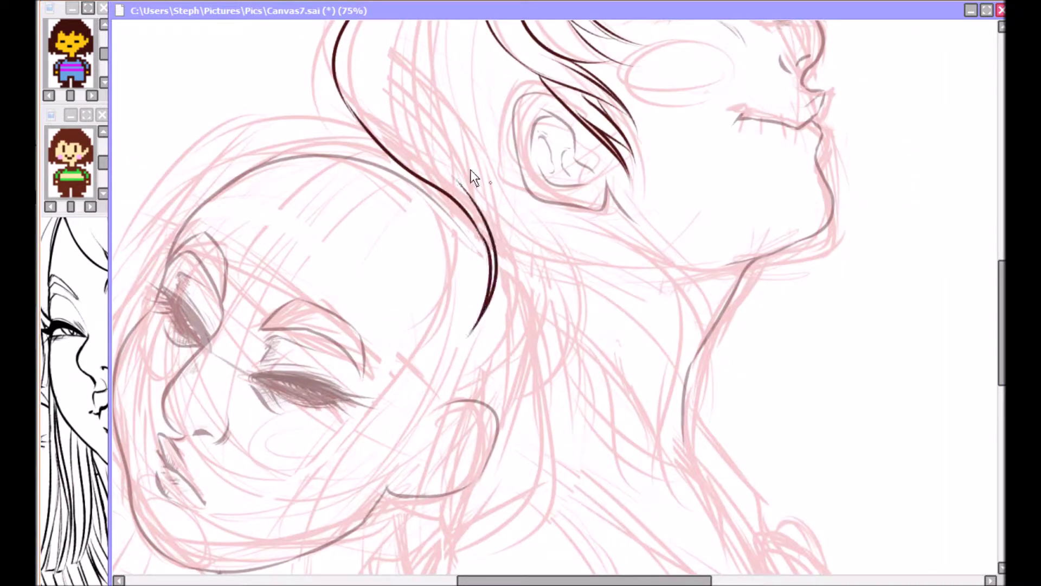
pyautogui.hotkey('ctrl', 'z')
# Step: Ink the nape lock and the long curved strands running down the back of the taller figure's head
pyautogui.moveTo(504, 209)
pyautogui.mouseDown()
pyautogui.moveTo(403, 360)
pyautogui.moveTo(411, 144)
pyautogui.moveTo(502, 288)
pyautogui.mouseUp()
pyautogui.moveTo(485, 190)
pyautogui.mouseDown()
pyautogui.moveTo(510, 328)
pyautogui.moveTo(523, 290)
pyautogui.mouseUp()
pyautogui.moveTo(465, 127)
pyautogui.mouseDown()
pyautogui.moveTo(465, 333)
pyautogui.moveTo(426, 272)
pyautogui.mouseUp()
pyautogui.moveTo(419, 209); pyautogui.dragTo(403, 285)
pyautogui.moveTo(424, 133); pyautogui.dragTo(358, 326)
pyautogui.moveTo(382, 230); pyautogui.dragTo(488, 425)
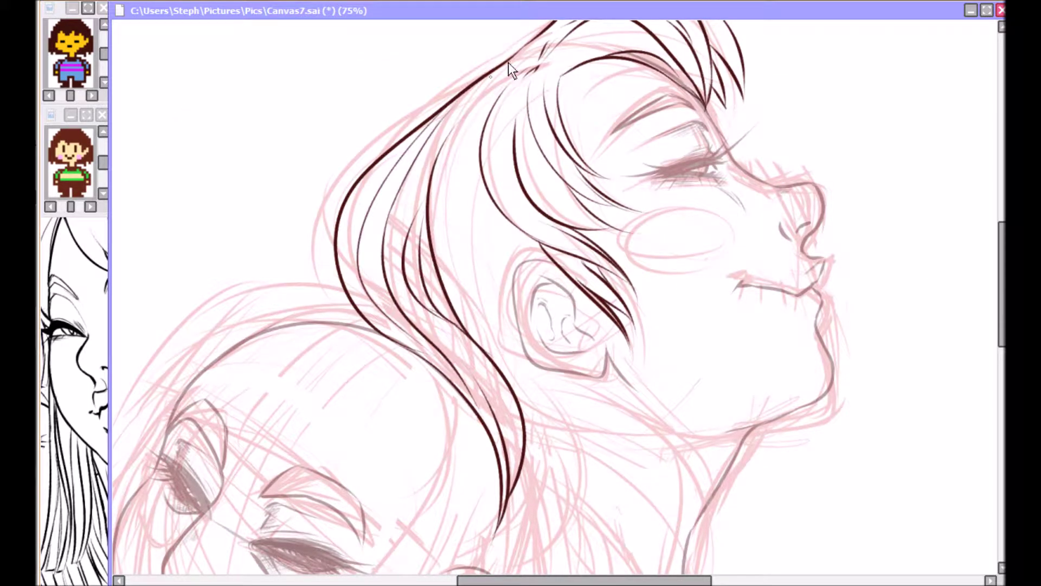
# Step: Try additional inner strands on the taller figure's back hair, undo them and hide the rough sketch
pyautogui.moveTo(453, 107); pyautogui.dragTo(412, 162)
pyautogui.scroll(-3, 955, 302)
pyautogui.moveTo(429, 229)
pyautogui.mouseDown()
pyautogui.moveTo(510, 363)
pyautogui.moveTo(518, 344)
pyautogui.mouseUp()
pyautogui.hotkey('ctrl', 'z')
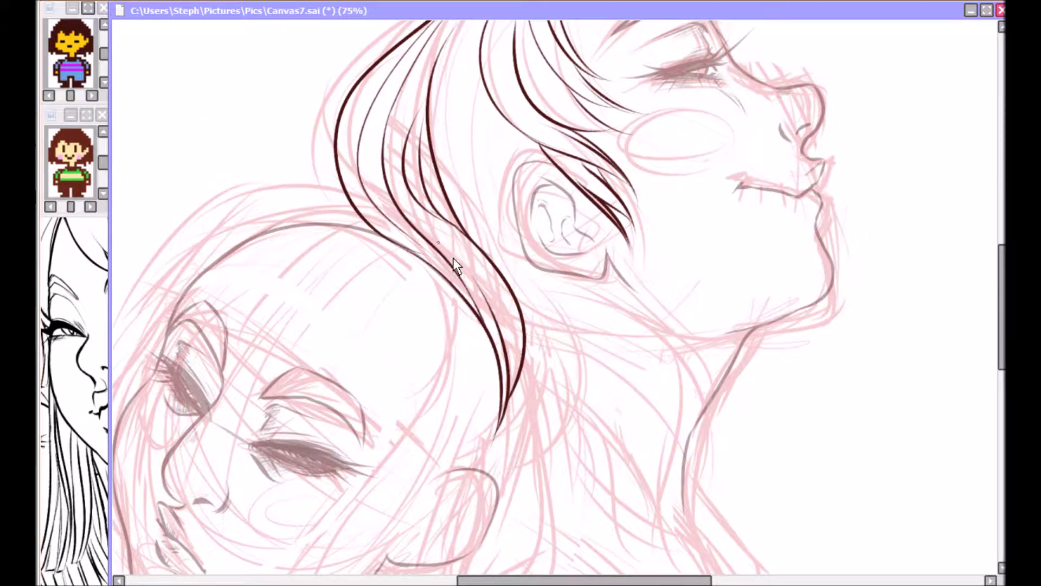
pyautogui.hotkey('ctrl', 'z')
pyautogui.hotkey('ctrl', 'z')
pyautogui.moveTo(1002, 298); pyautogui.dragTo(1002, 262)
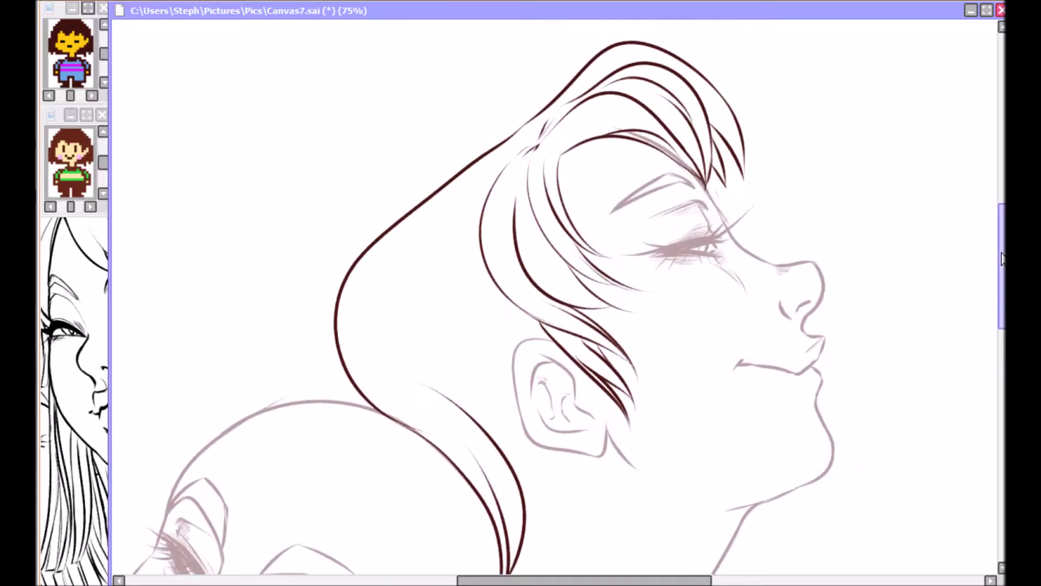
# Step: Try to reshape the taller figure's inked hair with a transform in a rotated view
pyautogui.press('Delete')
pyautogui.press('Delete')
pyautogui.press('Home')
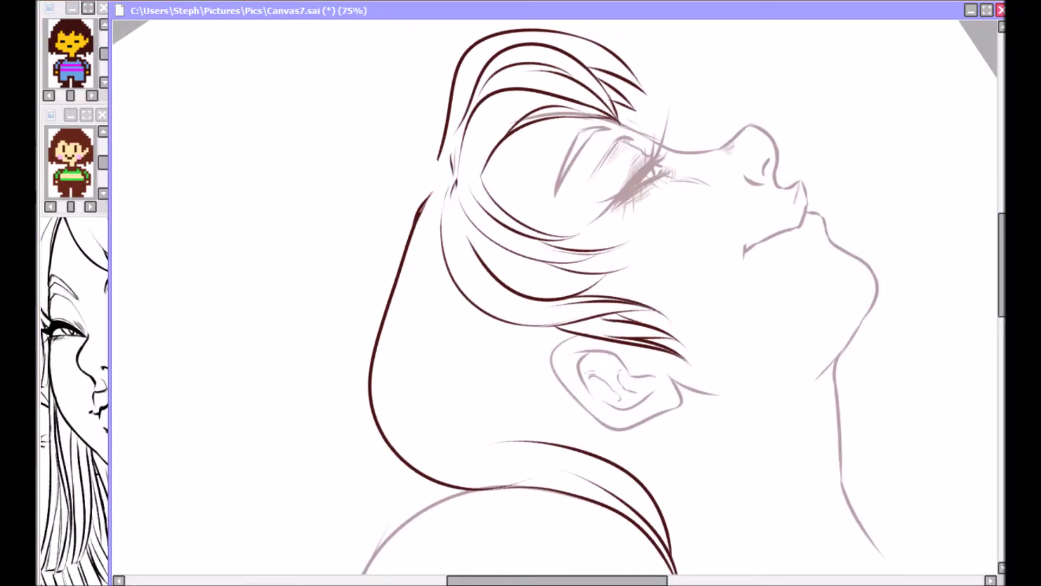
pyautogui.moveTo(556, 151); pyautogui.dragTo(548, 147)
pyautogui.hotkey('ctrl', 't')
pyautogui.moveTo(734, 109)
pyautogui.mouseDown()
pyautogui.moveTo(735, 51)
pyautogui.moveTo(759, 58)
pyautogui.mouseUp()
pyautogui.press('Return')
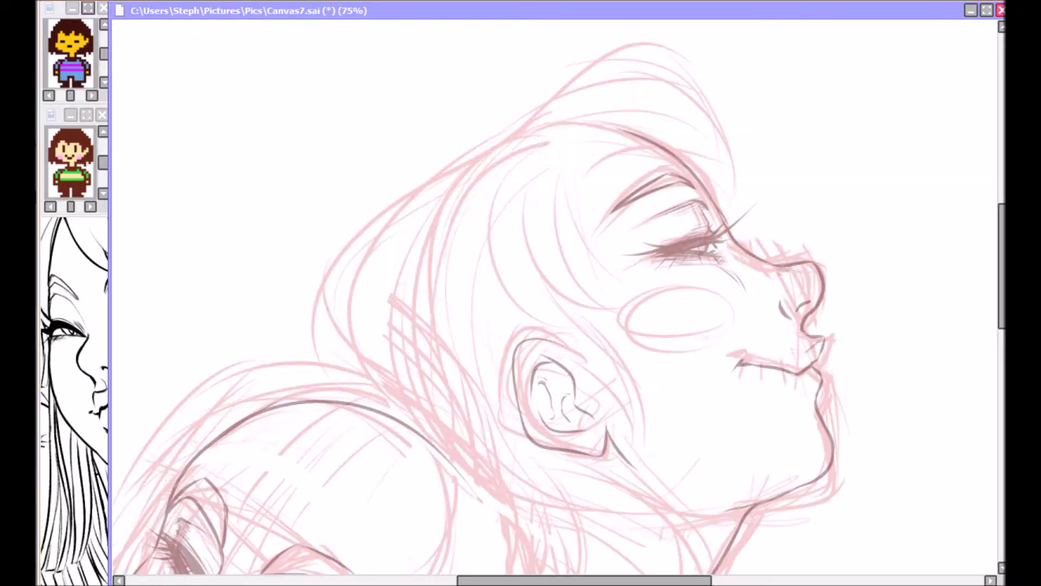
# Step: Ink a new hair outline for the taller figure from the forehead over the crown to the nape, undoing misplaced strokes
pyautogui.moveTo(380, 375)
pyautogui.mouseDown()
pyautogui.moveTo(673, 108)
pyautogui.moveTo(736, 173)
pyautogui.mouseUp()
pyautogui.moveTo(451, 175); pyautogui.dragTo(379, 399)
pyautogui.hotkey('ctrl', 'z')
pyautogui.hotkey('ctrl', 'z')
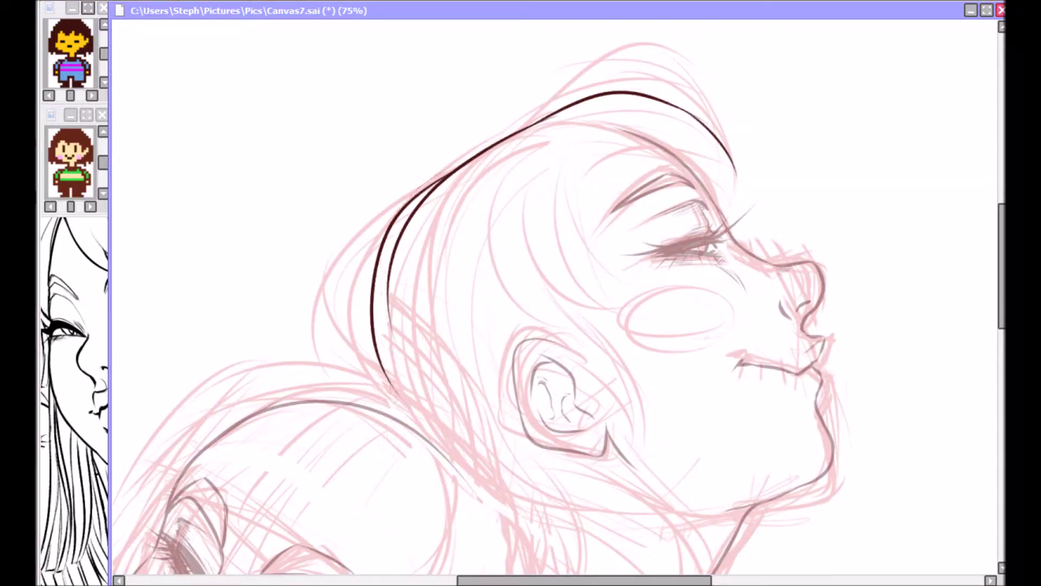
pyautogui.moveTo(583, 160); pyautogui.dragTo(645, 205)
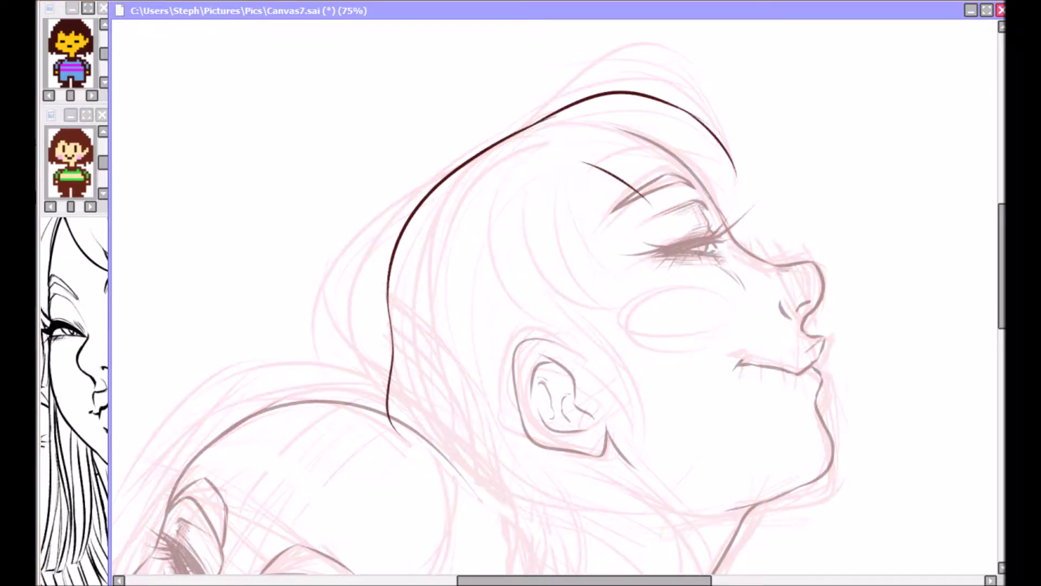
# Step: Switch to Spotify, play Chains Of Love (2009 Remastered Version) from the queue and return to the drawing
pyautogui.hotkey('alt', 'Tab')
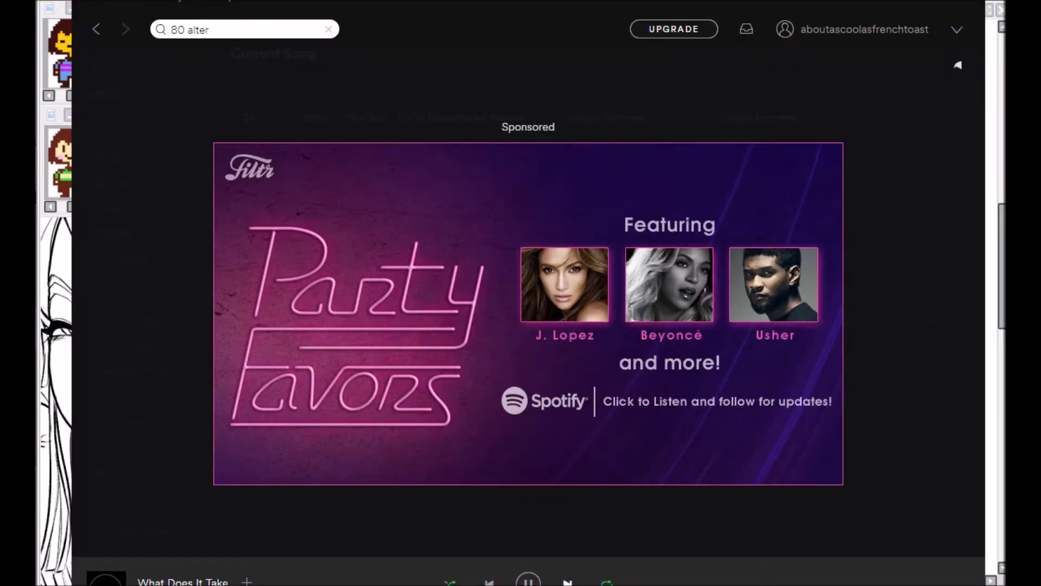
pyautogui.scroll(-2, 958, 365)
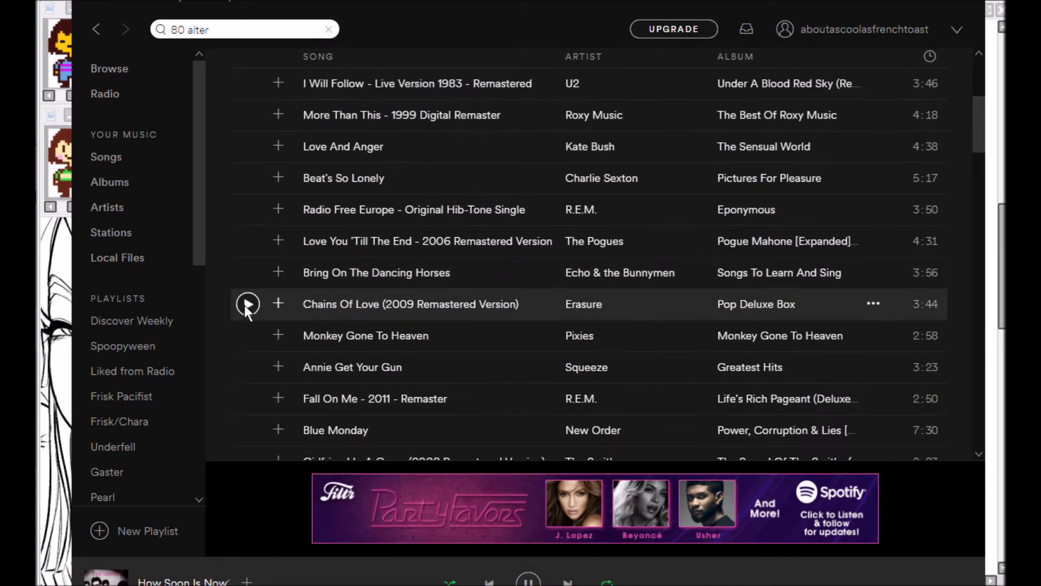
pyautogui.click(247, 302)
pyautogui.scroll(-3, 251, 258)
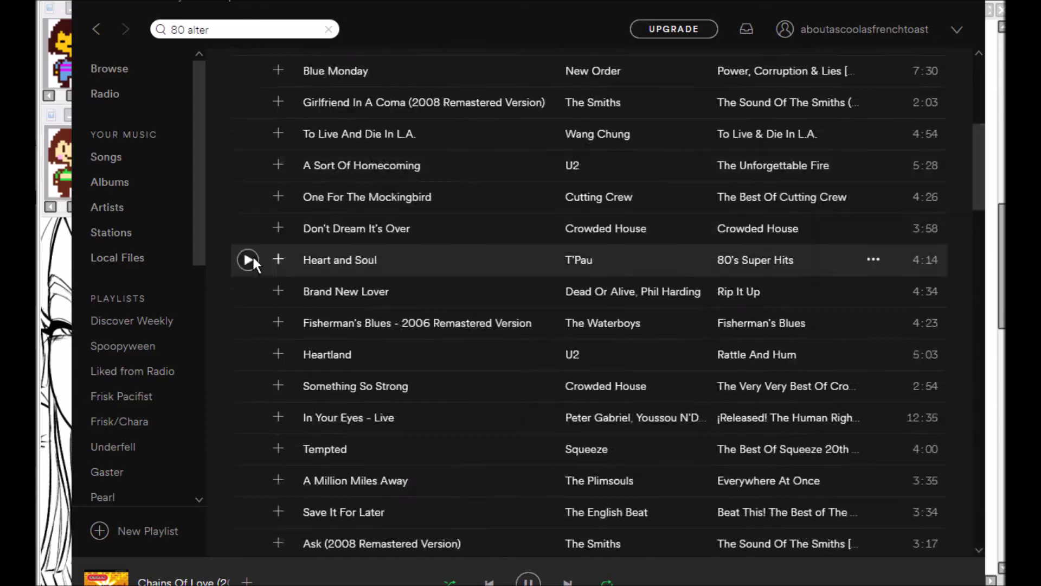
pyautogui.hotkey('alt', 'Tab')
# Step: Ink a short fringe strand over the taller figure's brow and curved locks falling across the temple
pyautogui.moveTo(585, 150); pyautogui.dragTo(645, 202)
pyautogui.press('End')
pyautogui.press('End')
pyautogui.scroll(-2, 922, 250)
pyautogui.moveTo(636, 94)
pyautogui.mouseDown()
pyautogui.moveTo(599, 162)
pyautogui.moveTo(614, 211)
pyautogui.mouseUp()
pyautogui.moveTo(602, 104); pyautogui.dragTo(581, 184)
pyautogui.moveTo(586, 76); pyautogui.dragTo(594, 231)
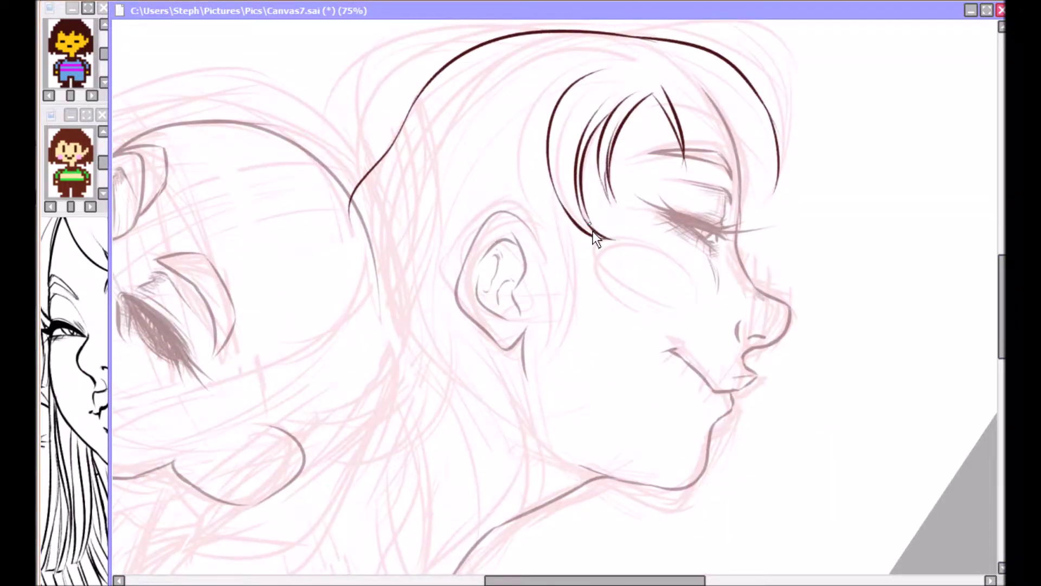
pyautogui.moveTo(514, 130); pyautogui.dragTo(496, 238)
# Step: Ink the longer side locks sweeping from the taller figure's temple over the top of the ear
pyautogui.press('Delete')
pyautogui.press('Delete')
pyautogui.moveTo(429, 189); pyautogui.dragTo(469, 256)
pyautogui.moveTo(478, 265); pyautogui.dragTo(517, 309)
pyautogui.moveTo(536, 238); pyautogui.dragTo(558, 269)
pyautogui.moveTo(455, 160); pyautogui.dragTo(508, 274)
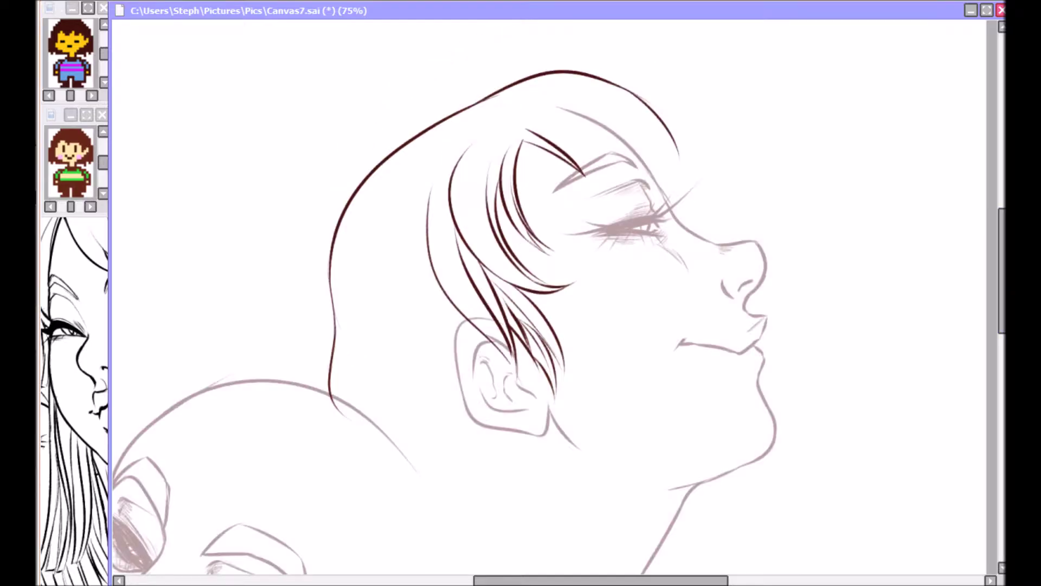
# Step: Remove the temple and side locks and stretch the taller figure's hair outline outward at the back with a transform
pyautogui.moveTo(380, 152)
pyautogui.mouseDown()
pyautogui.moveTo(616, 402)
pyautogui.moveTo(379, 163)
pyautogui.mouseUp()
pyautogui.press('Delete')
pyautogui.hotkey('ctrl', 'd')
pyautogui.moveTo(349, 414)
pyautogui.mouseDown()
pyautogui.moveTo(760, 233)
pyautogui.moveTo(695, 89)
pyautogui.moveTo(700, 108)
pyautogui.mouseUp()
pyautogui.hotkey('ctrl', 't')
pyautogui.press('Return')
pyautogui.hotkey('ctrl', 'd')
# Step: Ink the taller figure's lower fringe edge and inner fringe strands, consulting the line art reference of the long-haired figure
pyautogui.moveTo(640, 163); pyautogui.dragTo(507, 134)
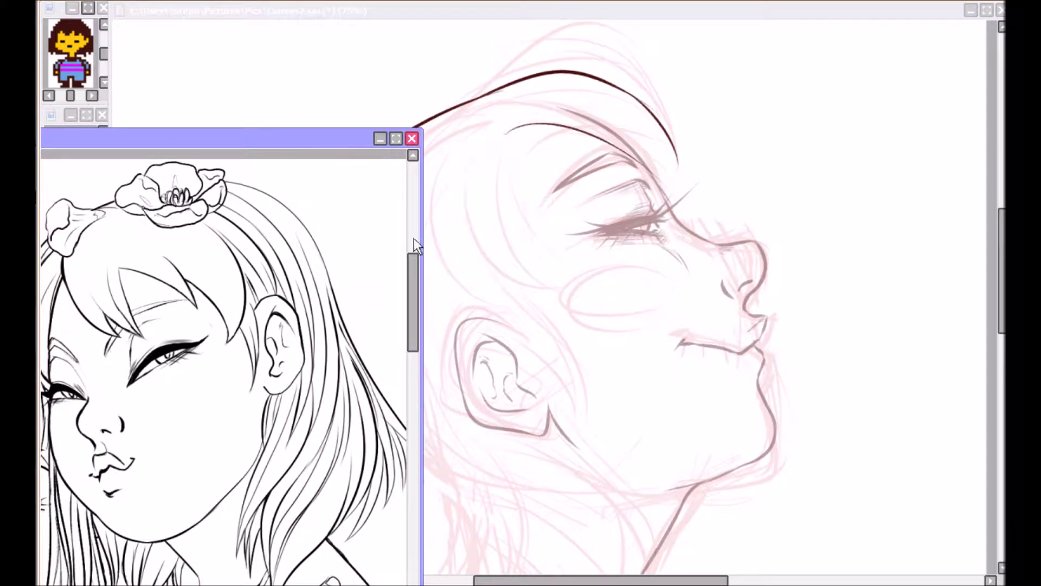
pyautogui.click(369, 116)
pyautogui.moveTo(569, 103); pyautogui.dragTo(672, 163)
# Step: Ink the strands swept from the taller figure's parting behind the ear and the small locks in front of it
pyautogui.moveTo(507, 136)
pyautogui.mouseDown()
pyautogui.moveTo(501, 271)
pyautogui.moveTo(423, 342)
pyautogui.mouseUp()
pyautogui.moveTo(477, 287); pyautogui.dragTo(439, 358)
pyautogui.moveTo(507, 331); pyautogui.dragTo(551, 391)
pyautogui.moveTo(499, 312)
pyautogui.mouseDown()
pyautogui.moveTo(551, 320)
pyautogui.moveTo(559, 407)
pyautogui.mouseUp()
pyautogui.moveTo(498, 260); pyautogui.dragTo(494, 278)
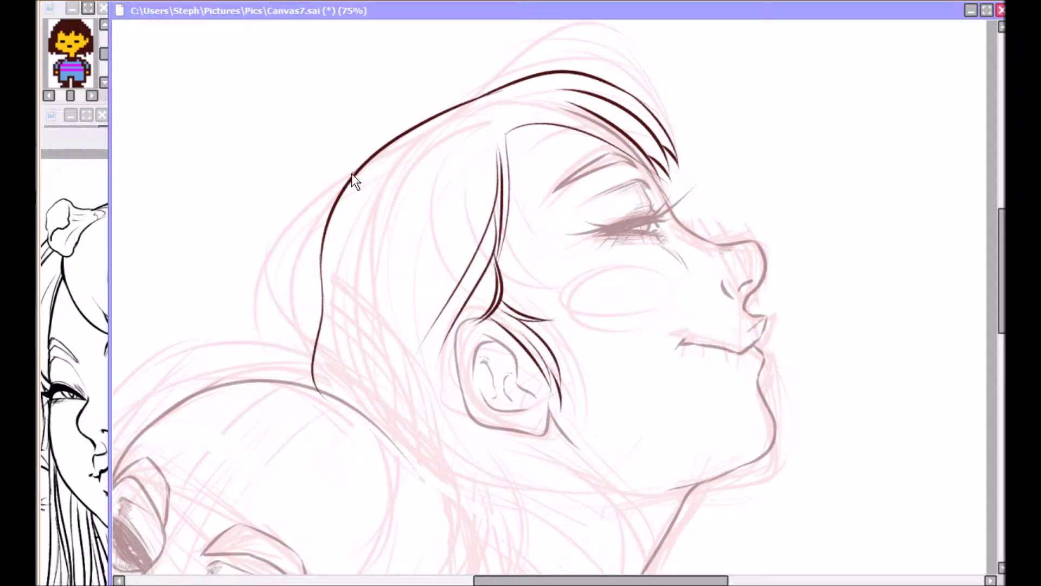
# Step: Ink the taller figure's nape lock curving down along the back of the shorter figure's head
pyautogui.scroll(-3, 484, 200)
pyautogui.moveTo(313, 220)
pyautogui.mouseDown()
pyautogui.moveTo(442, 415)
pyautogui.moveTo(374, 89)
pyautogui.moveTo(331, 217)
pyautogui.mouseUp()
pyautogui.scroll(3, 358, 217)
pyautogui.moveTo(383, 381); pyautogui.dragTo(461, 512)
pyautogui.moveTo(344, 343); pyautogui.dragTo(329, 366)
# Step: Fill the back of the taller figure's head with long curved strands running from the parting to the nape
pyautogui.moveTo(431, 367); pyautogui.dragTo(440, 387)
pyautogui.moveTo(434, 293); pyautogui.dragTo(412, 344)
pyautogui.moveTo(446, 303); pyautogui.dragTo(434, 344)
pyautogui.moveTo(391, 293); pyautogui.dragTo(432, 120)
pyautogui.moveTo(504, 98); pyautogui.dragTo(584, 95)
pyautogui.moveTo(559, 49)
pyautogui.mouseDown()
pyautogui.moveTo(634, 97)
pyautogui.moveTo(667, 141)
pyautogui.mouseUp()
pyautogui.moveTo(483, 101)
pyautogui.mouseDown()
pyautogui.moveTo(421, 326)
pyautogui.moveTo(423, 198)
pyautogui.mouseUp()
pyautogui.moveTo(428, 115); pyautogui.dragTo(368, 184)
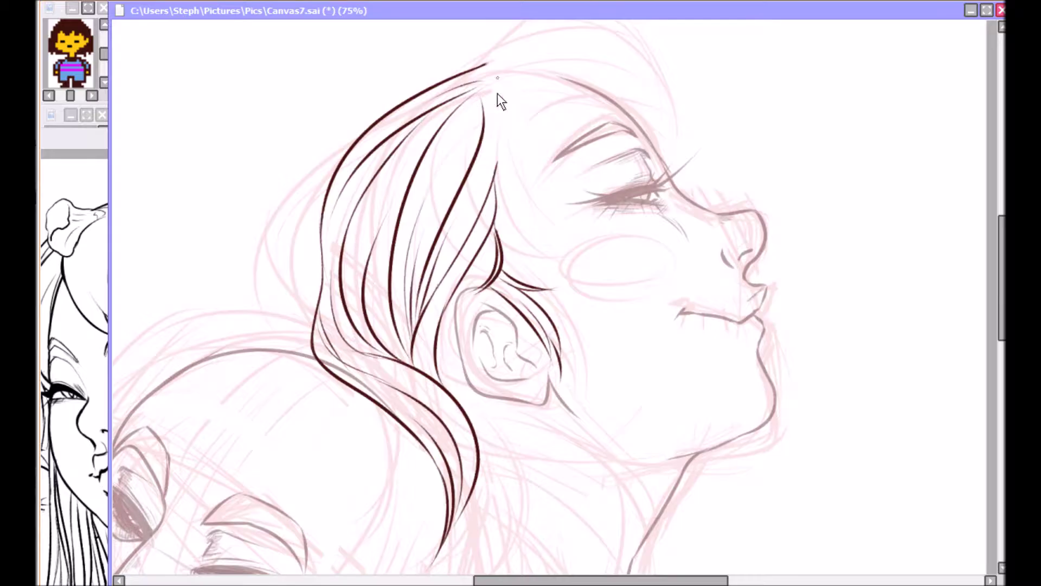
# Step: Switch to Spotify, skip ahead two songs and return to the drawing
pyautogui.hotkey('alt', 'Tab')
pyautogui.click(566, 580)
pyautogui.click(567, 581)
pyautogui.hotkey('alt', 'Tab')
# Step: Ink the long lock sweeping from below the taller figure's ear across the neck and the curled locks at the nape
pyautogui.scroll(3, 325, 257)
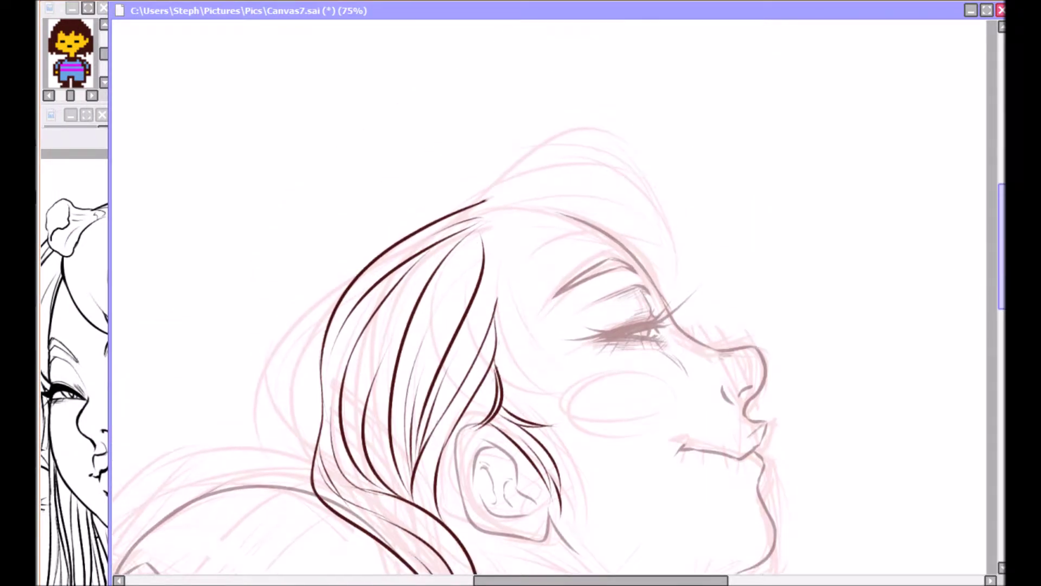
pyautogui.scroll(-4, 325, 257)
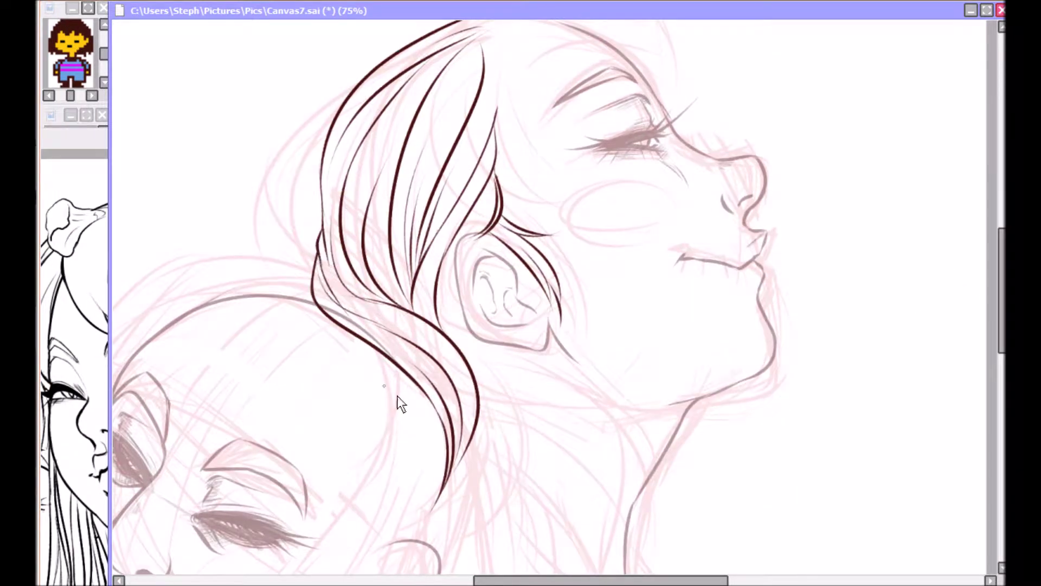
pyautogui.scroll(-4, 397, 396)
pyautogui.moveTo(539, 184); pyautogui.dragTo(655, 326)
pyautogui.moveTo(474, 255); pyautogui.dragTo(467, 325)
pyautogui.moveTo(488, 194)
pyautogui.mouseDown()
pyautogui.moveTo(488, 336)
pyautogui.moveTo(505, 291)
pyautogui.mouseUp()
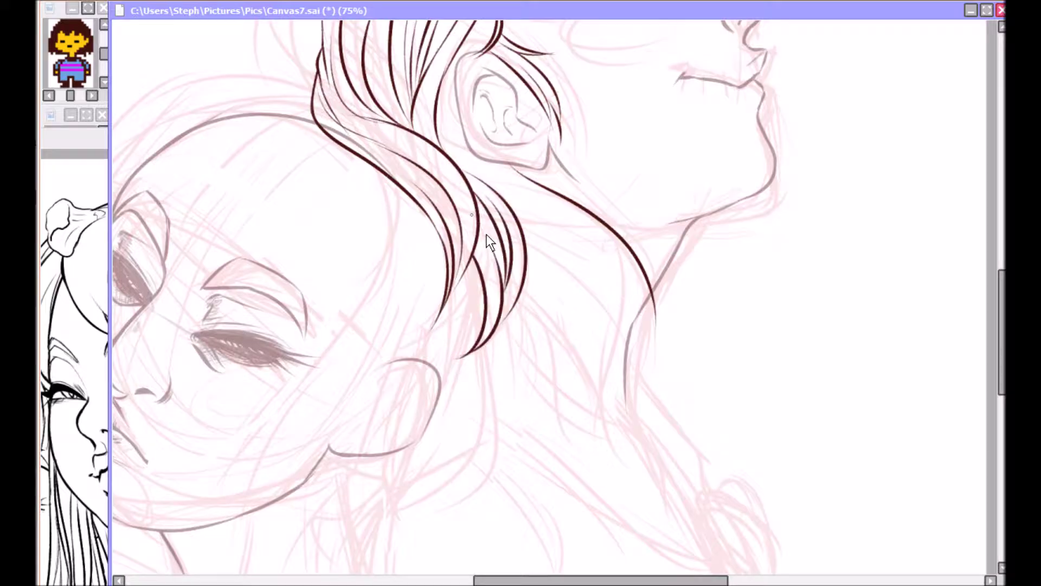
pyautogui.scroll(3, 519, 276)
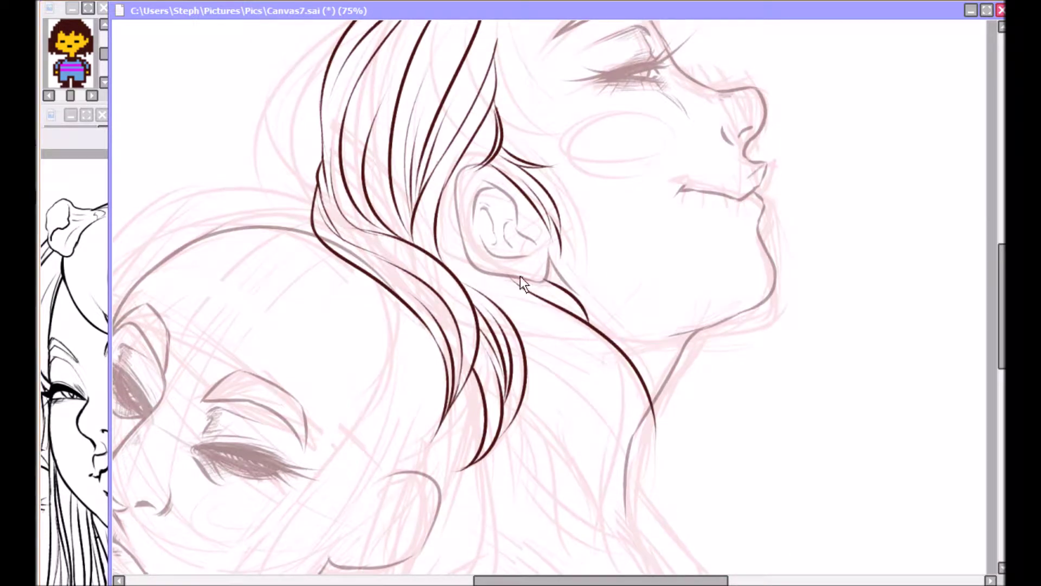
# Step: Ink long strands flowing from behind the taller figure's ear down over the side of the neck
pyautogui.scroll(-4, 520, 276)
pyautogui.scroll(1, 525, 138)
pyautogui.moveTo(537, 160); pyautogui.dragTo(570, 342)
pyautogui.scroll(2, 473, 31)
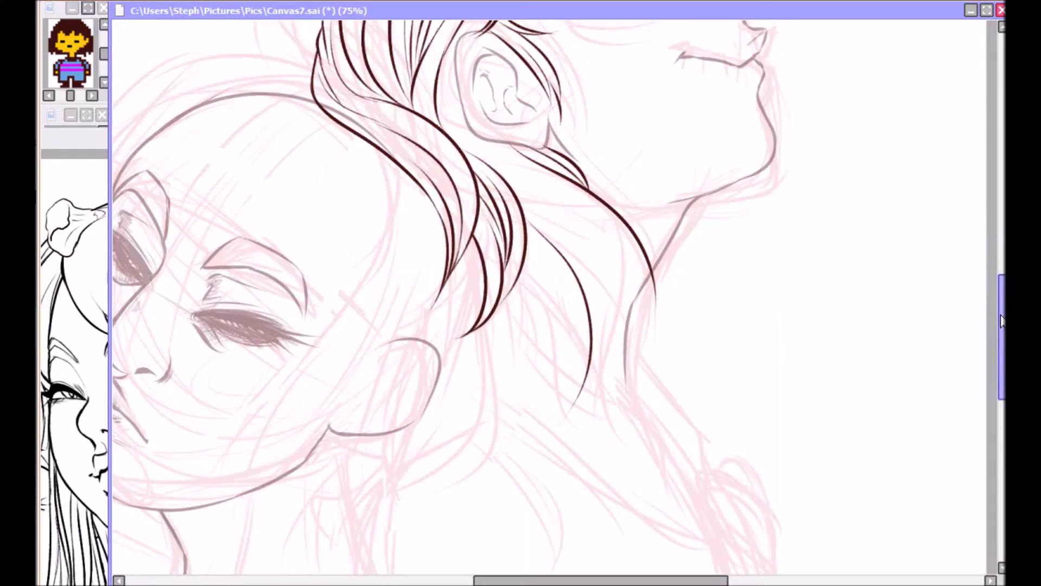
pyautogui.scroll(2, 473, 32)
pyautogui.moveTo(472, 163); pyautogui.dragTo(624, 450)
pyautogui.moveTo(538, 279); pyautogui.dragTo(602, 450)
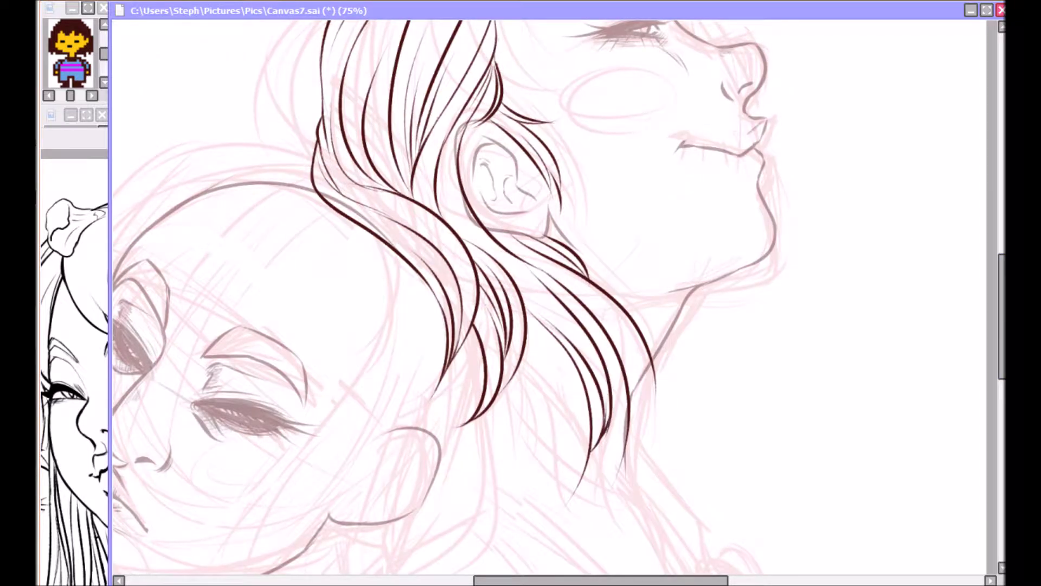
# Step: Check the reference line art and add pointed tips and strands to the hair behind the taller figure's ear and neck
pyautogui.click(101, 564)
pyautogui.click(591, 583)
pyautogui.moveTo(605, 328); pyautogui.dragTo(572, 491)
pyautogui.moveTo(510, 270); pyautogui.dragTo(621, 469)
pyautogui.moveTo(450, 127); pyautogui.dragTo(502, 256)
pyautogui.moveTo(644, 361); pyautogui.dragTo(655, 391)
# Step: Add fine inner strands and one more pointed lock to the taller figure's neck-length hair
pyautogui.press('-')
pyautogui.moveTo(504, 235); pyautogui.dragTo(537, 260)
pyautogui.moveTo(608, 303); pyautogui.dragTo(642, 356)
pyautogui.moveTo(527, 309); pyautogui.dragTo(551, 349)
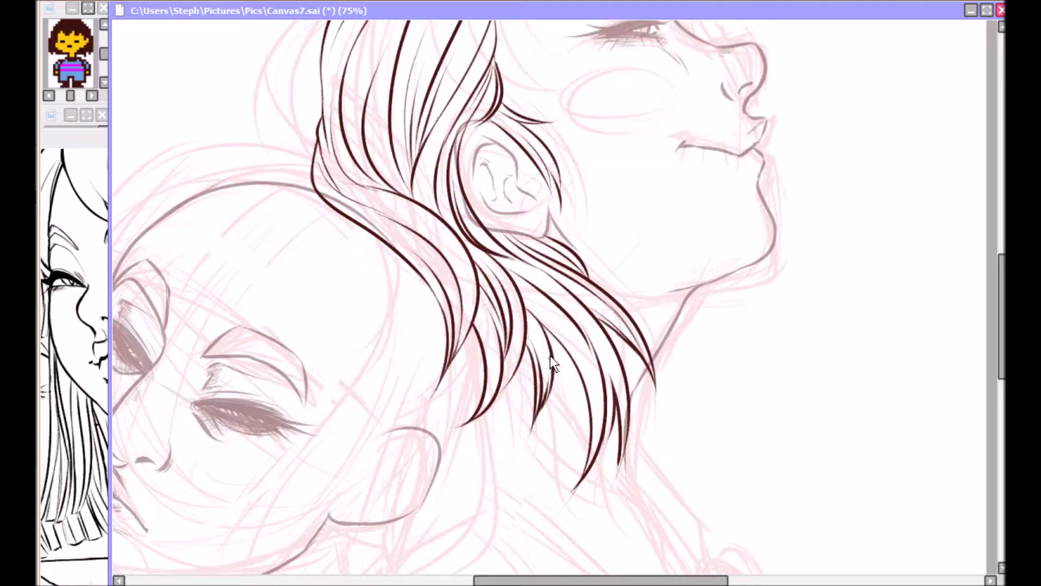
pyautogui.moveTo(540, 399); pyautogui.dragTo(570, 475)
pyautogui.press('-')
pyautogui.press('+')
pyautogui.press('+')
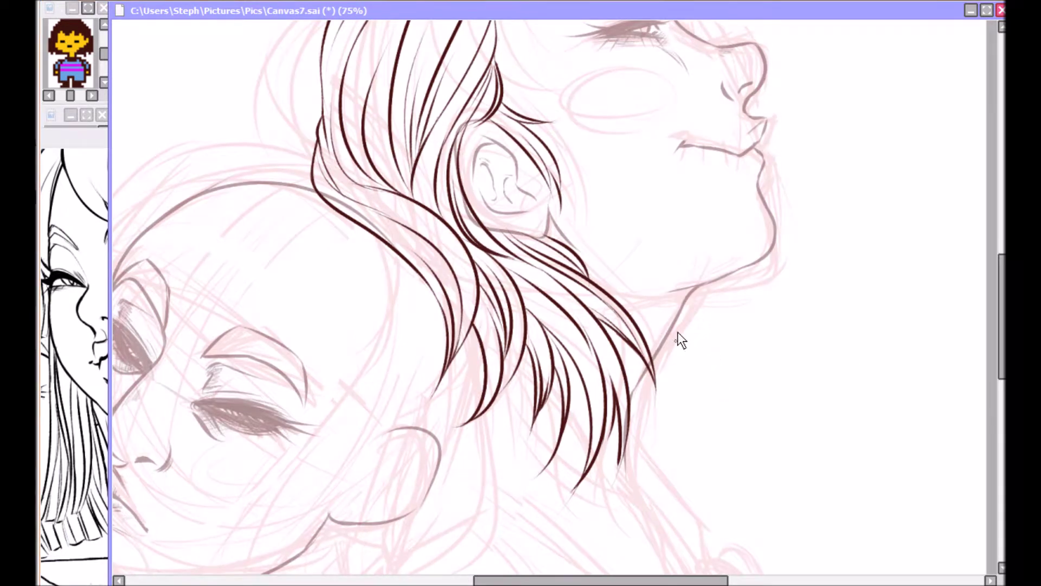
# Step: Ink extra strands above the taller figure's ear and the raised top edge of the fringe
pyautogui.scroll(5, 668, 346)
pyautogui.moveTo(495, 280); pyautogui.dragTo(462, 328)
pyautogui.moveTo(453, 233); pyautogui.dragTo(434, 291)
pyautogui.moveTo(545, 142); pyautogui.dragTo(659, 175)
# Step: Select the hair on the back of the taller figure's head, distort it outward for more volume and deselect it
pyautogui.moveTo(344, 463)
pyautogui.mouseDown()
pyautogui.moveTo(255, 326)
pyautogui.moveTo(361, 418)
pyautogui.moveTo(251, 488)
pyautogui.mouseUp()
pyautogui.hotkey('ctrl', 't')
pyautogui.moveTo(257, 174); pyautogui.dragTo(252, 203)
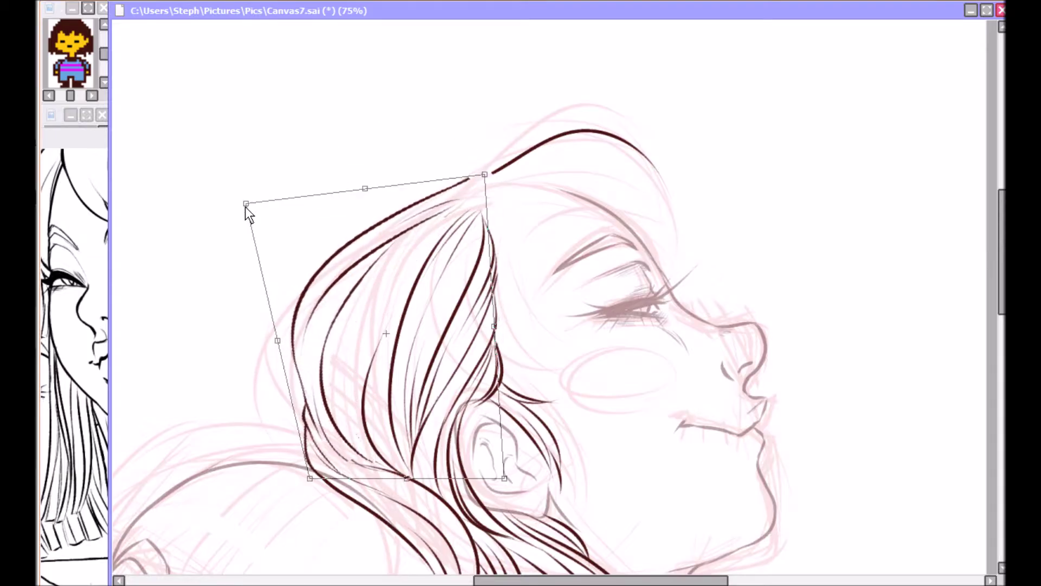
pyautogui.press('-')
pyautogui.press('+')
pyautogui.press('Return')
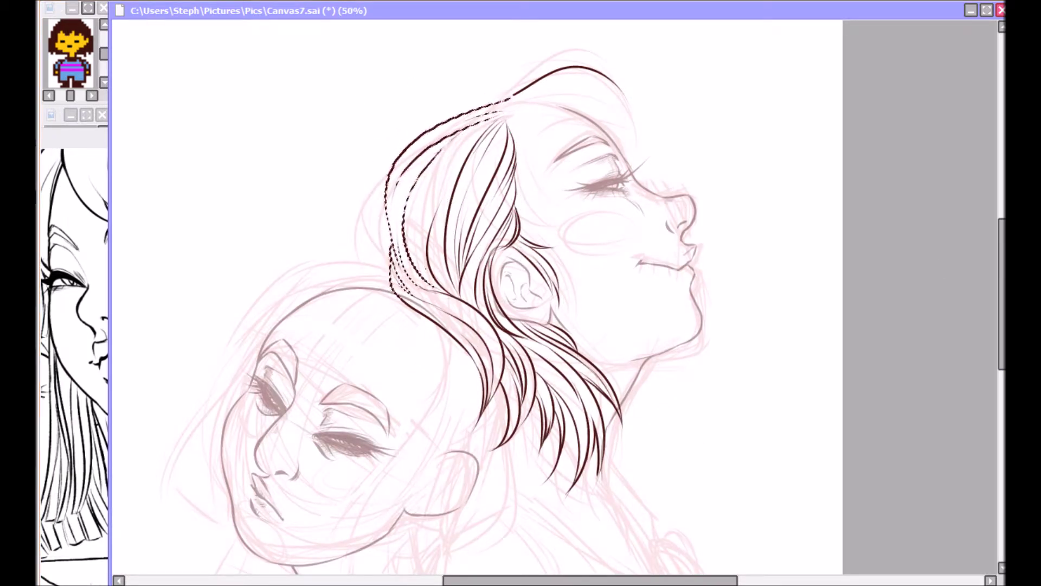
pyautogui.hotkey('ctrl', 'd')
# Step: Ink the taller figure's lower fringe sweeping over the forehead
pyautogui.press('+')
pyautogui.scroll(3, 672, 53)
pyautogui.moveTo(659, 226); pyautogui.dragTo(526, 156)
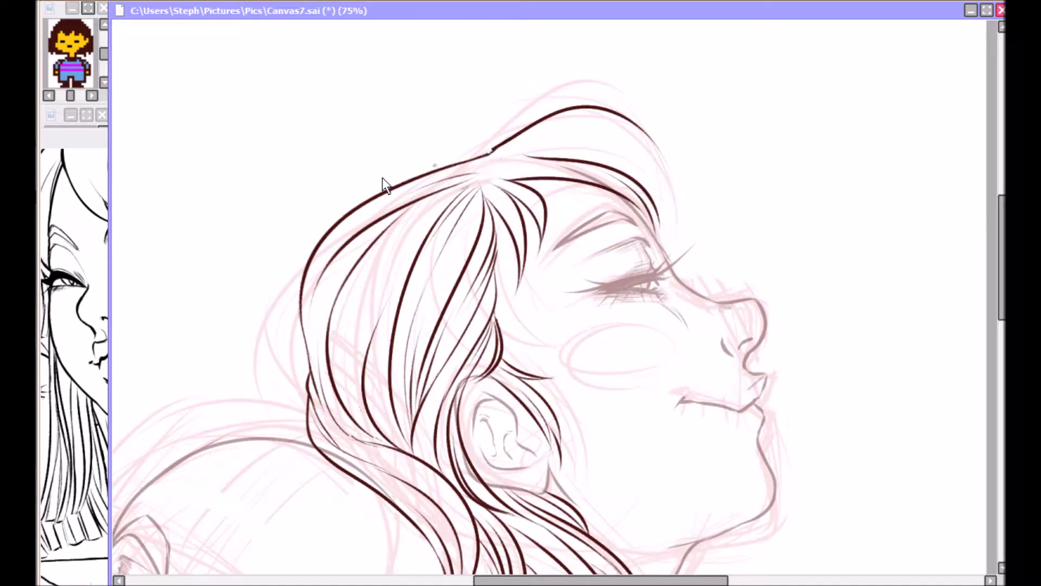
# Step: In a rotated view, add contour strands along the taller figure's crown and back hair and extra fringe strands at the front
pyautogui.press('Delete')
pyautogui.moveTo(456, 133); pyautogui.dragTo(332, 384)
pyautogui.moveTo(412, 242); pyautogui.dragTo(346, 374)
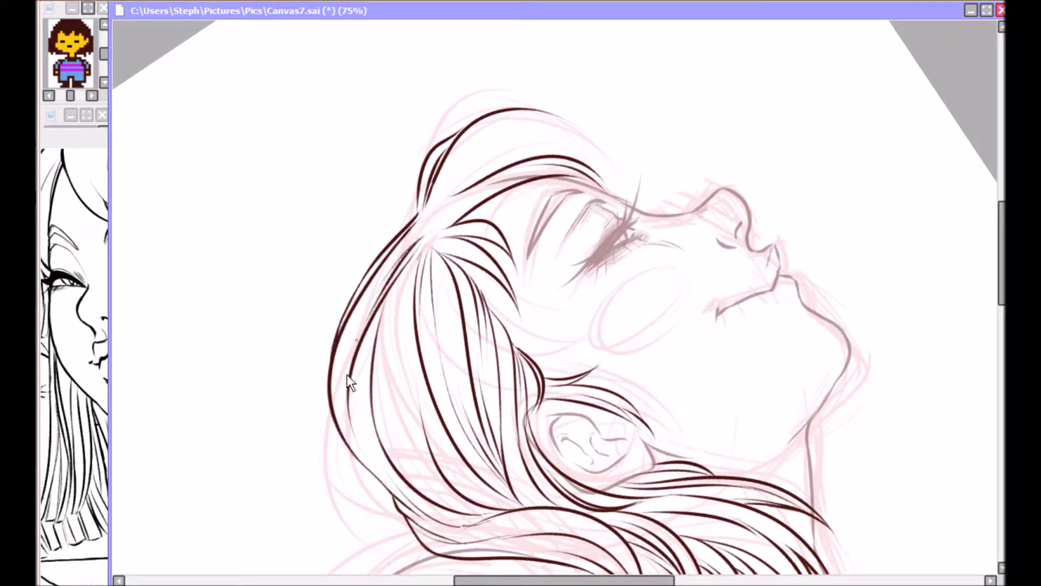
pyautogui.moveTo(472, 193); pyautogui.dragTo(594, 177)
pyautogui.press('Home')
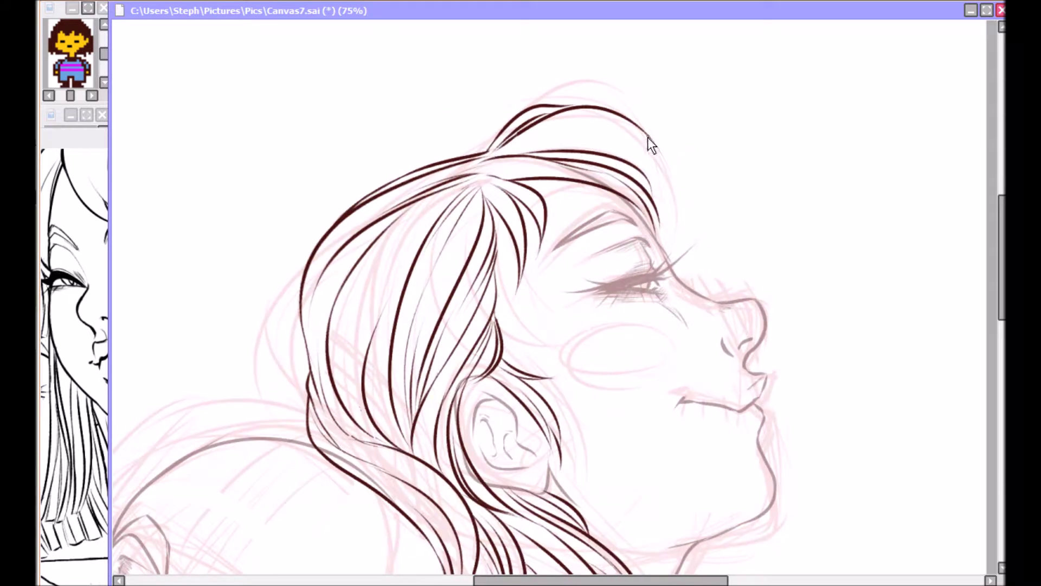
# Step: Undo the recent strands between the taller figure's raised top fringe edge and the lower fringe line
pyautogui.moveTo(678, 211); pyautogui.dragTo(564, 138)
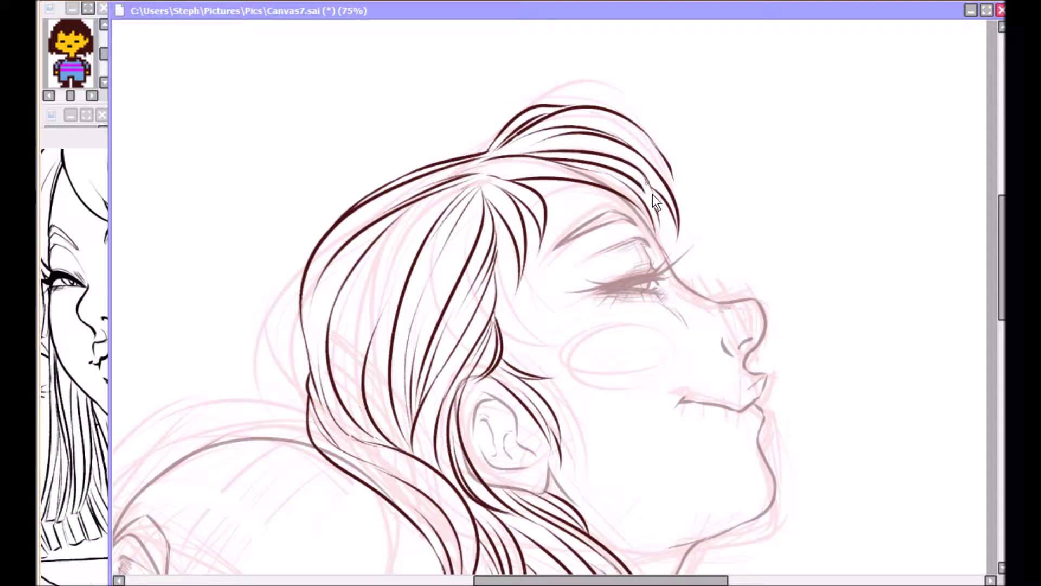
pyautogui.hotkey('ctrl', 'z')
pyautogui.hotkey('ctrl', 'z')
pyautogui.hotkey('ctrl', 'z')
pyautogui.hotkey('ctrl', 'z')
pyautogui.hotkey('ctrl', 'z')
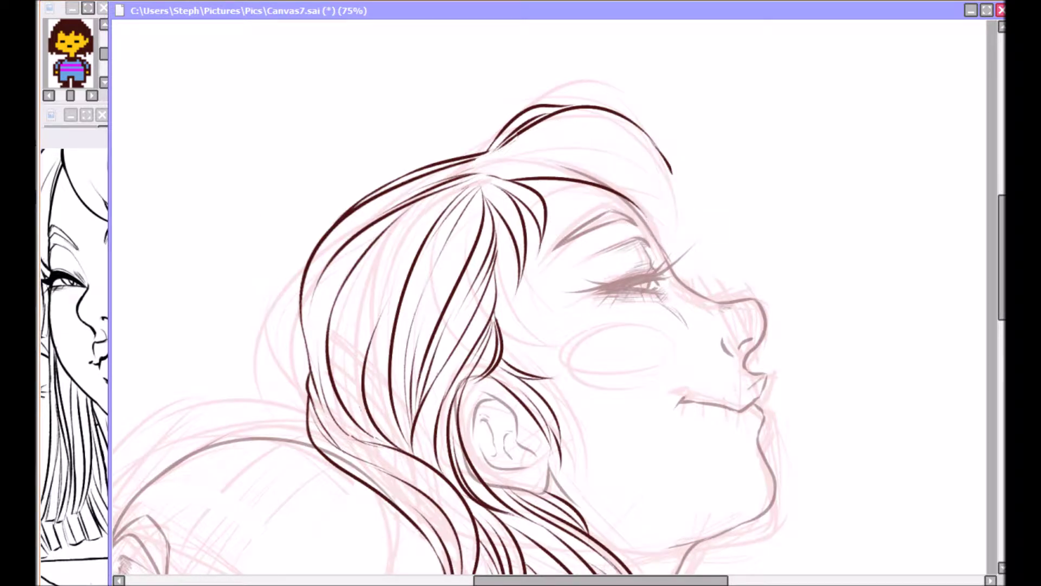
# Step: Ink new curved strands inside the taller figure's fringe, sweeping from the parting down over the brow
pyautogui.press('Delete')
pyautogui.press('Home')
pyautogui.moveTo(491, 154); pyautogui.dragTo(663, 242)
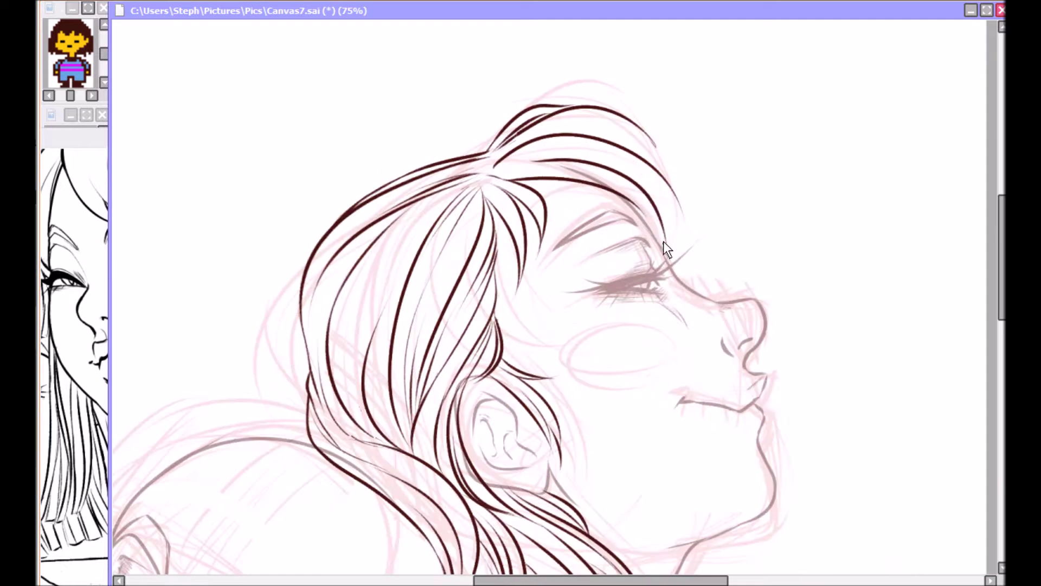
pyautogui.moveTo(649, 191); pyautogui.dragTo(555, 164)
pyautogui.moveTo(637, 172); pyautogui.dragTo(686, 241)
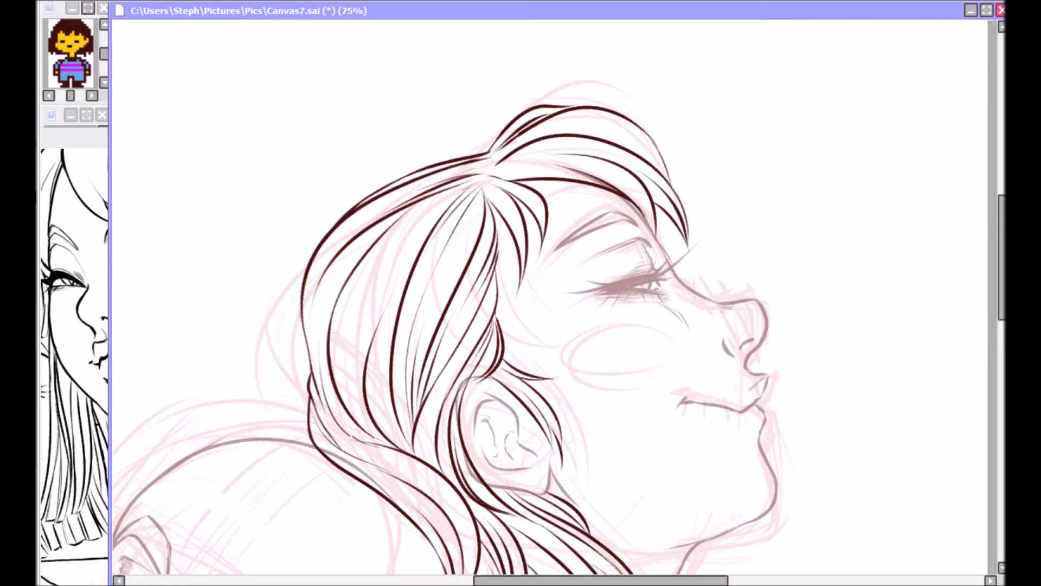
# Step: Select the taller figure's crown and fringe, distort the upper corners outward for more height, and apply the transformation
pyautogui.moveTo(328, 239)
pyautogui.mouseDown()
pyautogui.moveTo(526, 301)
pyautogui.moveTo(596, 467)
pyautogui.mouseUp()
pyautogui.moveTo(767, 255)
pyautogui.mouseDown()
pyautogui.moveTo(709, 97)
pyautogui.moveTo(490, 194)
pyautogui.mouseUp()
pyautogui.moveTo(618, 339)
pyautogui.mouseDown()
pyautogui.moveTo(487, 197)
pyautogui.moveTo(489, 174)
pyautogui.mouseUp()
pyautogui.hotkey('ctrl', 't')
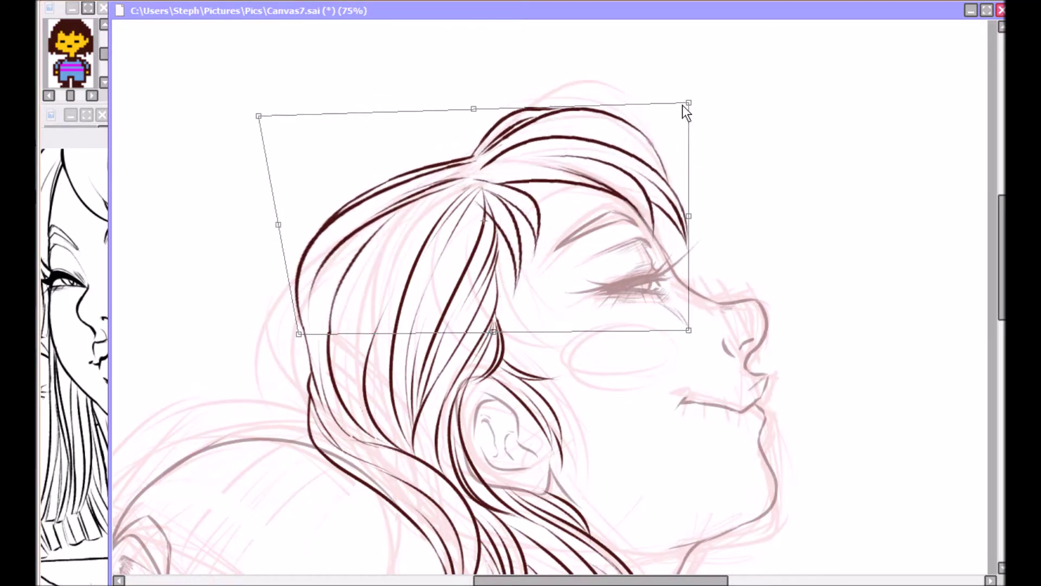
pyautogui.moveTo(685, 103); pyautogui.dragTo(719, 94)
pyautogui.moveTo(258, 116); pyautogui.dragTo(274, 86)
pyautogui.moveTo(674, 360); pyautogui.dragTo(672, 360)
pyautogui.press('Return')
# Step: Remove the overlong strand among the loose lower tips of the taller figure's hair
pyautogui.scroll(-5, 646, 257)
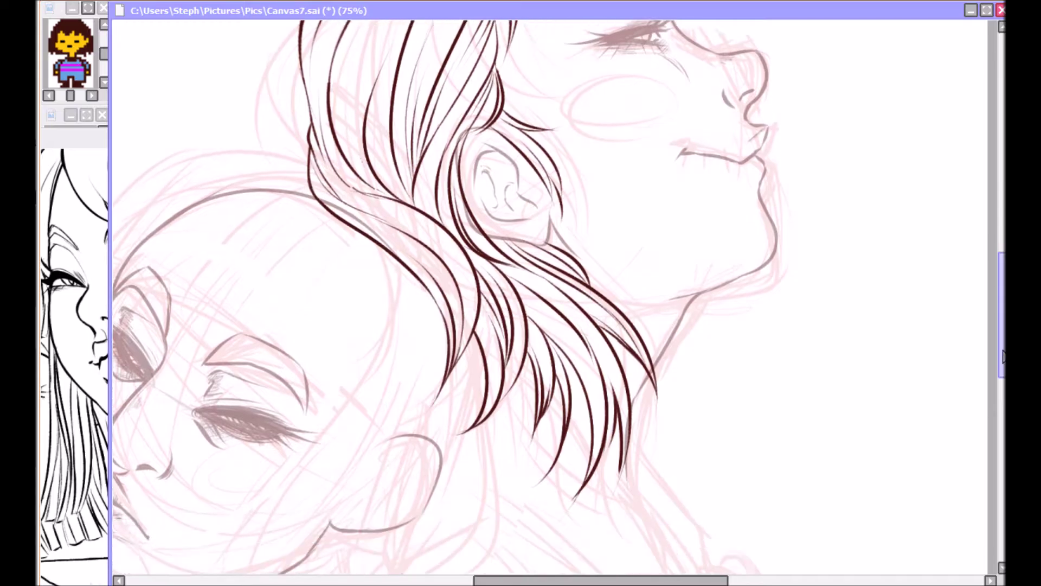
pyautogui.hotkey('ctrl', 'z')
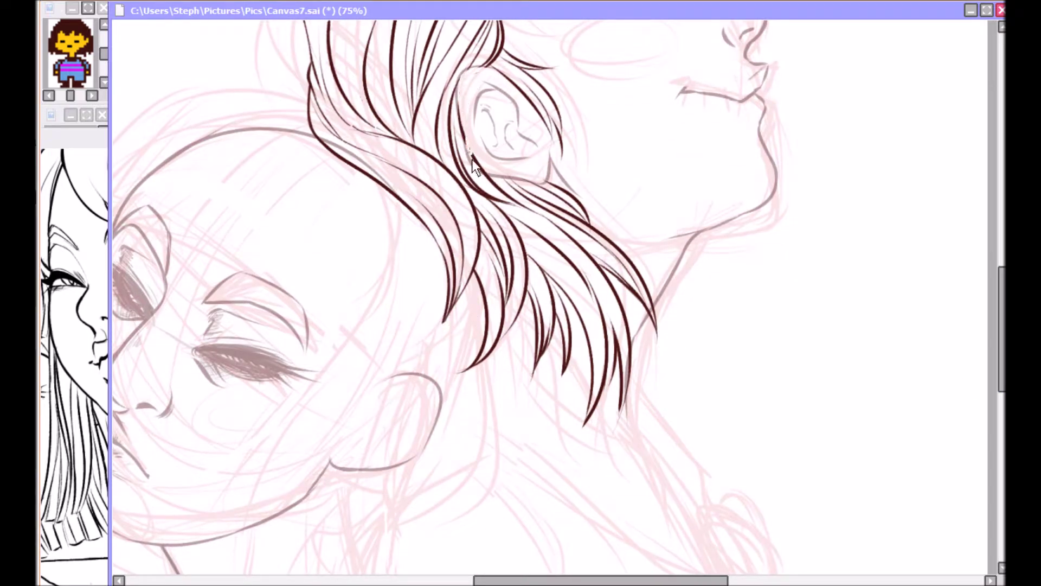
pyautogui.scroll(-1, 463, 90)
pyautogui.scroll(5, 998, 275)
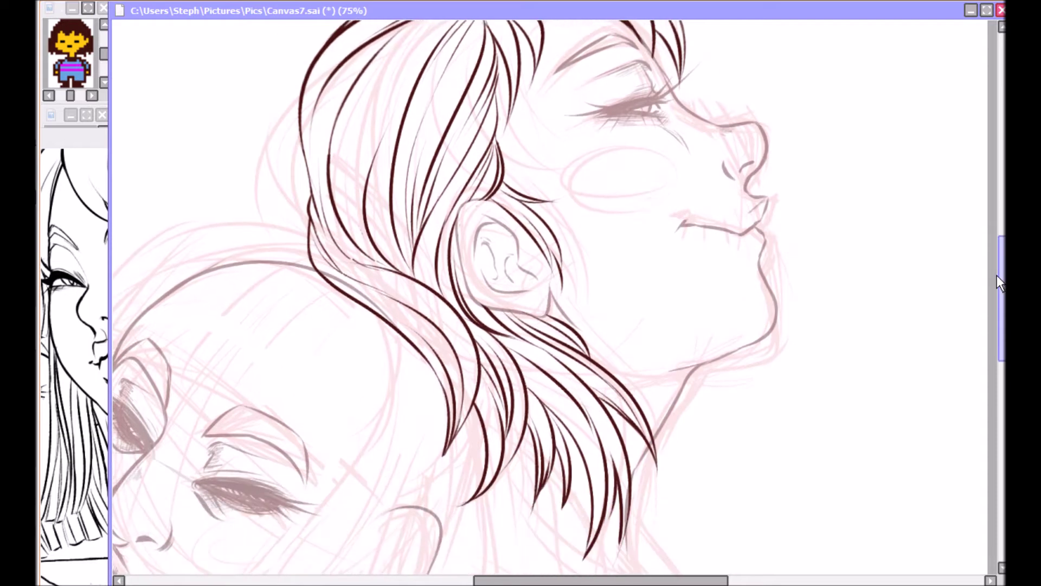
pyautogui.hscroll(-3, 602, 568)
pyautogui.scroll(3, 602, 568)
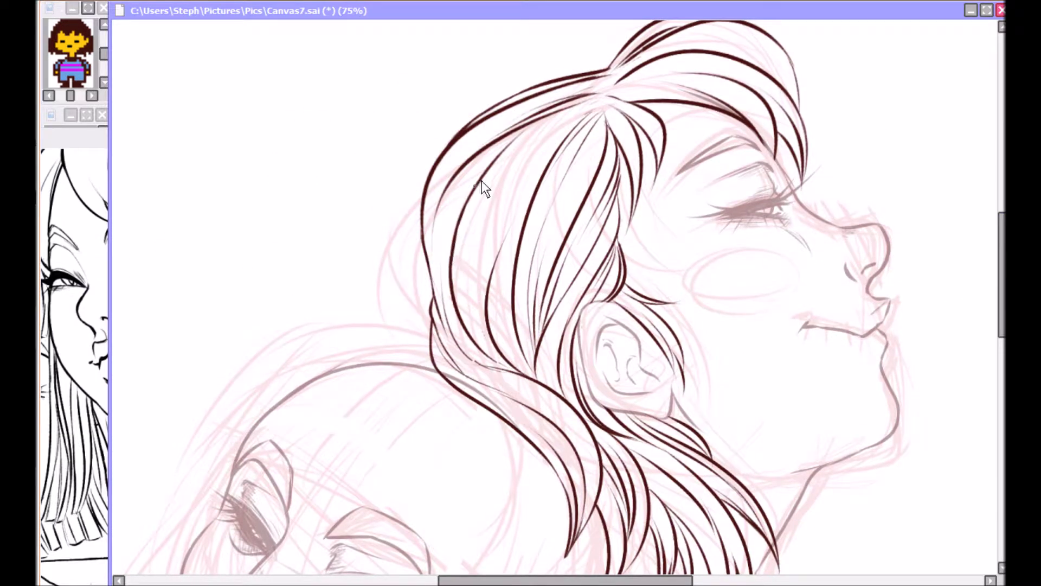
pyautogui.scroll(-2, 484, 289)
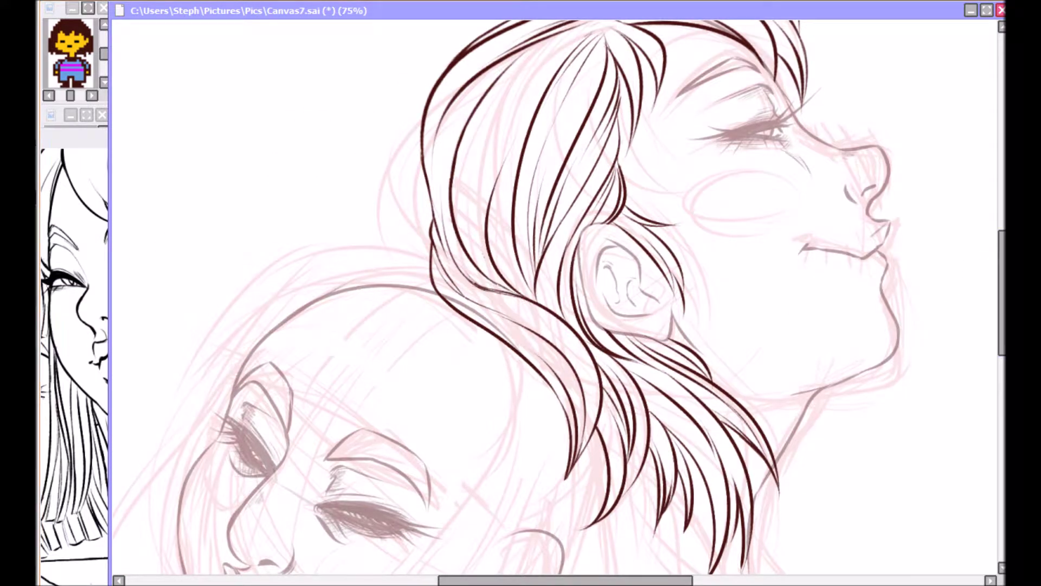
pyautogui.scroll(-1, 1001, 295)
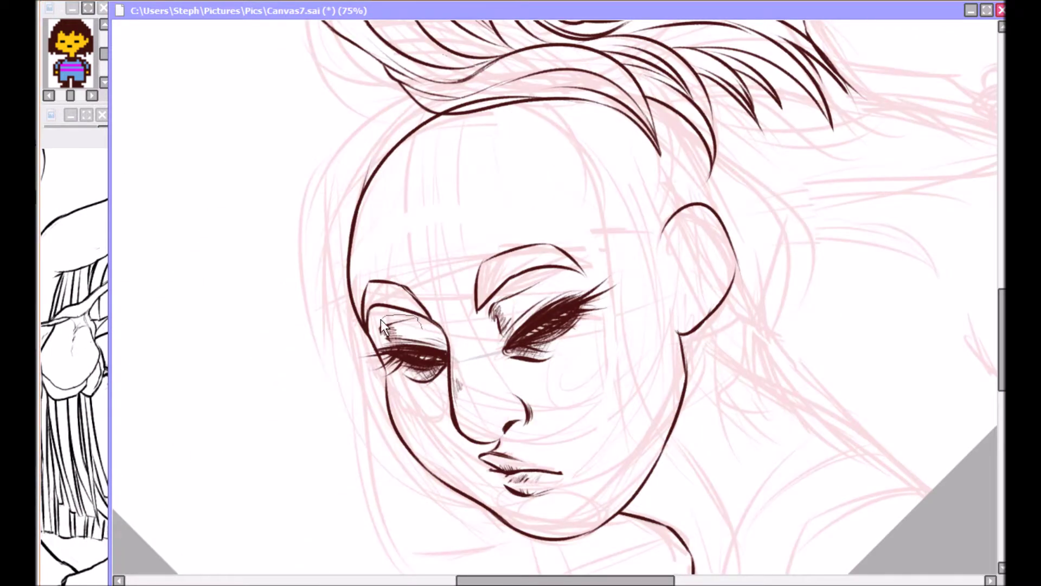
# Step: Erase both inked eyes of the shorter figure, keeping the eyebrows and the face outline
pyautogui.moveTo(381, 320); pyautogui.dragTo(418, 352)
pyautogui.moveTo(520, 325)
pyautogui.mouseDown()
pyautogui.moveTo(493, 366)
pyautogui.moveTo(569, 320)
pyautogui.mouseUp()
pyautogui.hotkey('ctrl', '+')
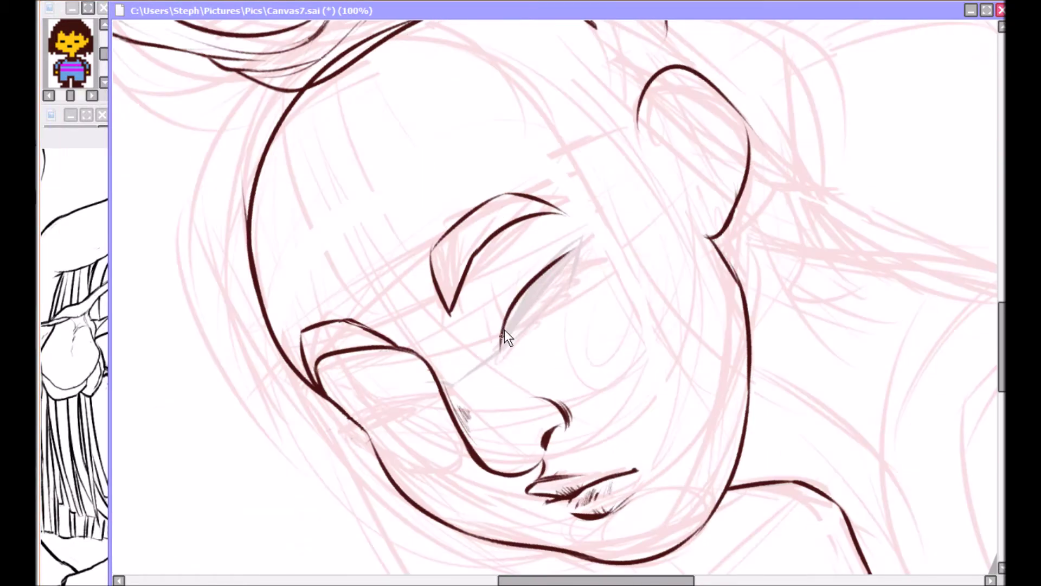
# Step: Redraw the shorter figure's near eye as a lowered lid with dark lashes, inner-corner hatching and a crease above it
pyautogui.moveTo(572, 251)
pyautogui.mouseDown()
pyautogui.moveTo(527, 344)
pyautogui.moveTo(549, 331)
pyautogui.moveTo(565, 255)
pyautogui.moveTo(602, 220)
pyautogui.mouseUp()
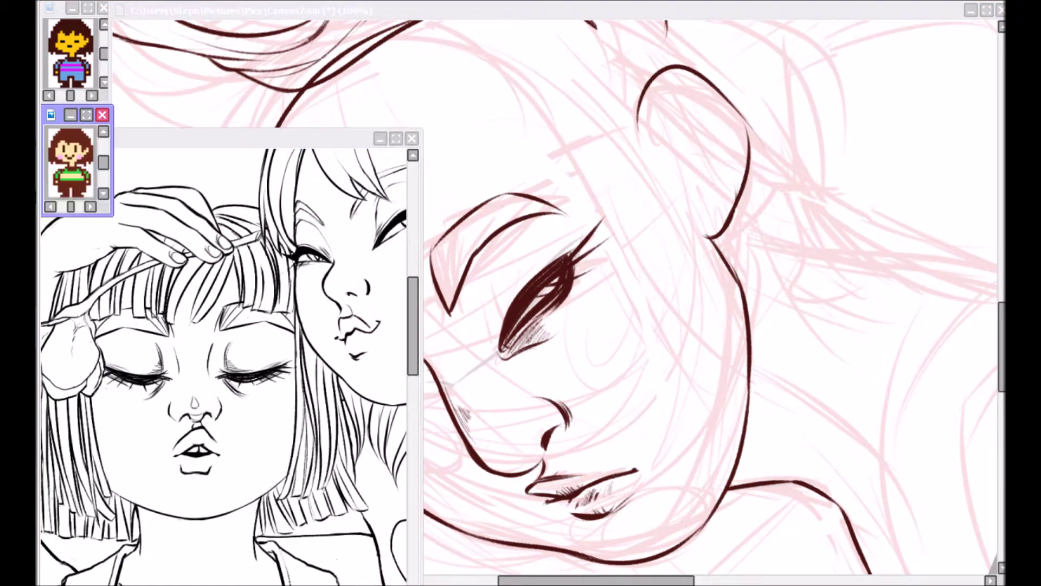
pyautogui.hotkey('ctrl', 'z')
pyautogui.hotkey('ctrl', 'z')
pyautogui.hotkey('ctrl', 'z')
pyautogui.hotkey('ctrl', 'z')
pyautogui.hotkey('ctrl', 'z')
pyautogui.moveTo(553, 284)
pyautogui.mouseDown()
pyautogui.moveTo(487, 352)
pyautogui.moveTo(600, 221)
pyautogui.mouseUp()
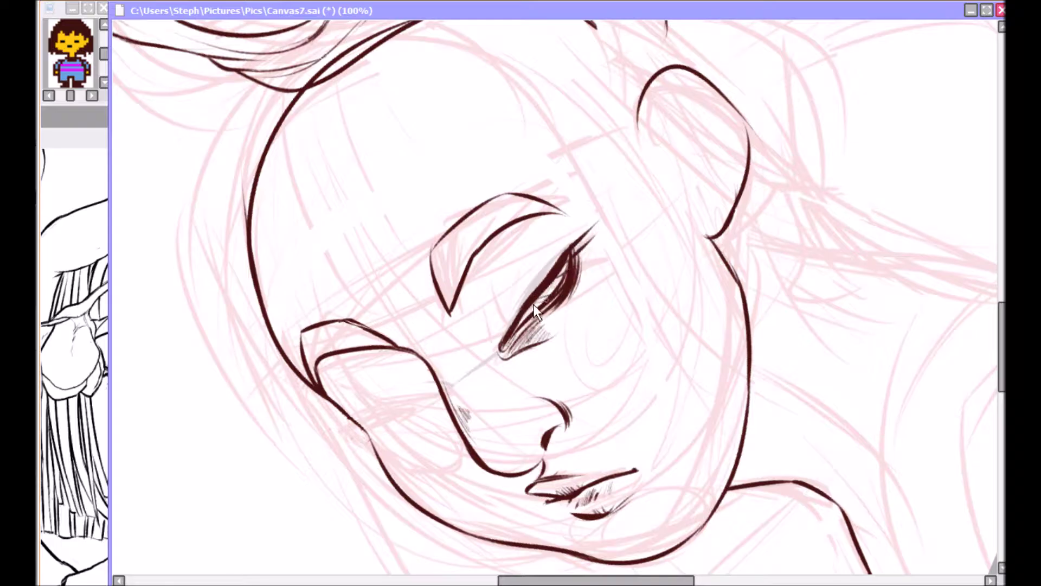
pyautogui.moveTo(521, 301)
pyautogui.mouseDown()
pyautogui.moveTo(497, 336)
pyautogui.moveTo(469, 320)
pyautogui.mouseUp()
pyautogui.press('Home')
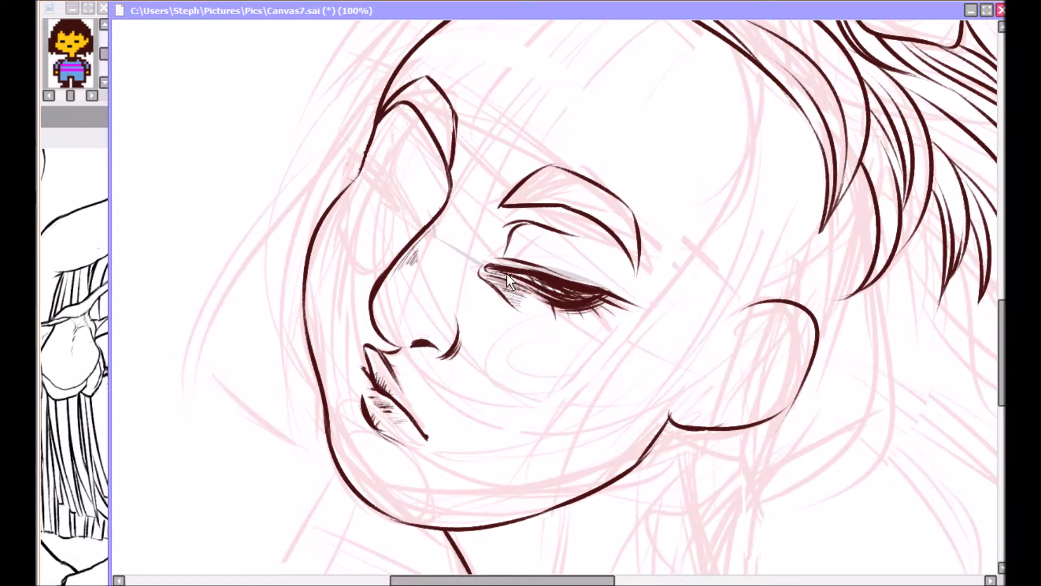
# Step: In a mirrored view, ink the shorter figure's far eye as a narrow, lowered dark lid against the nose bridge
pyautogui.press('Insert')
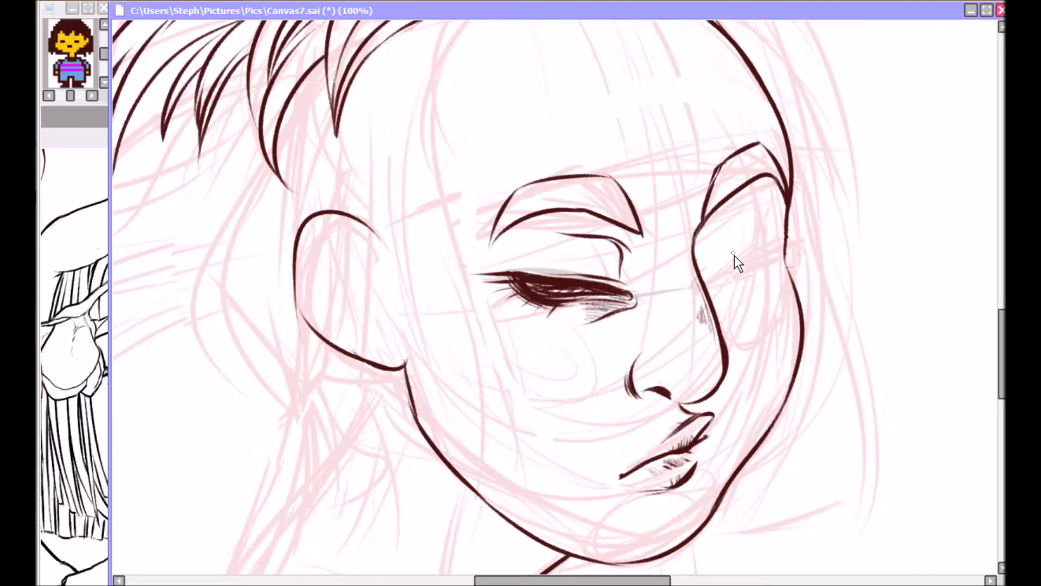
pyautogui.moveTo(777, 246); pyautogui.dragTo(733, 278)
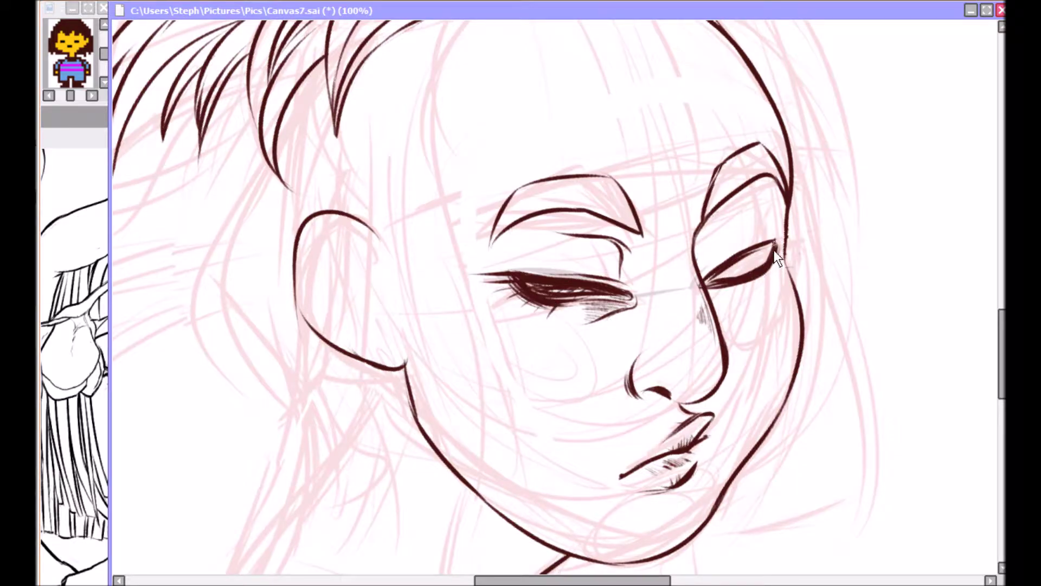
pyautogui.press('Delete')
pyautogui.moveTo(739, 161); pyautogui.dragTo(722, 217)
pyautogui.hotkey('ctrl', 'z')
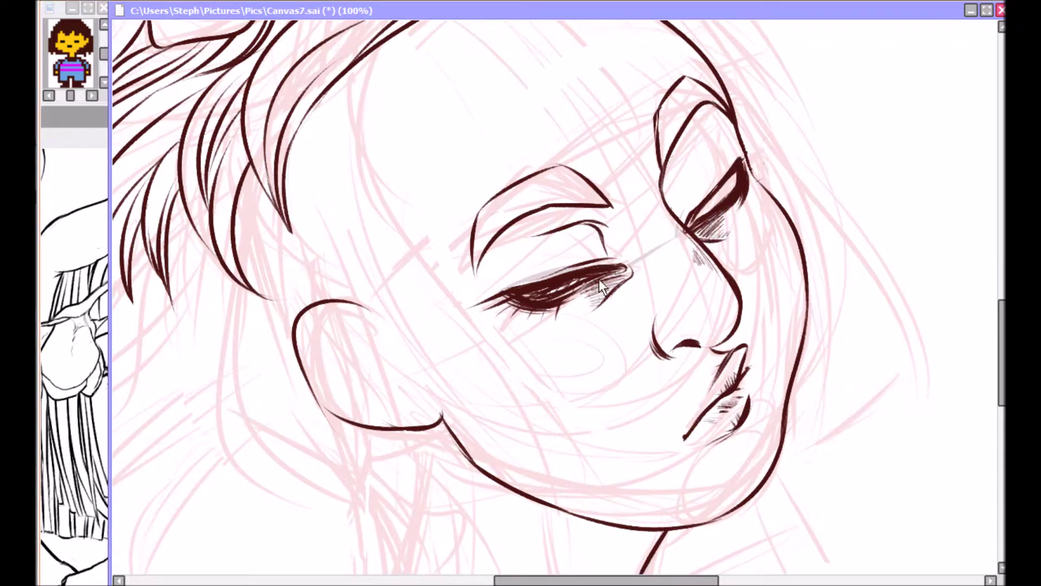
# Step: Add outer lashes, an eyelid crease and hatched shading around the shorter figure's far eye
pyautogui.press('Delete')
pyautogui.moveTo(635, 116); pyautogui.dragTo(633, 93)
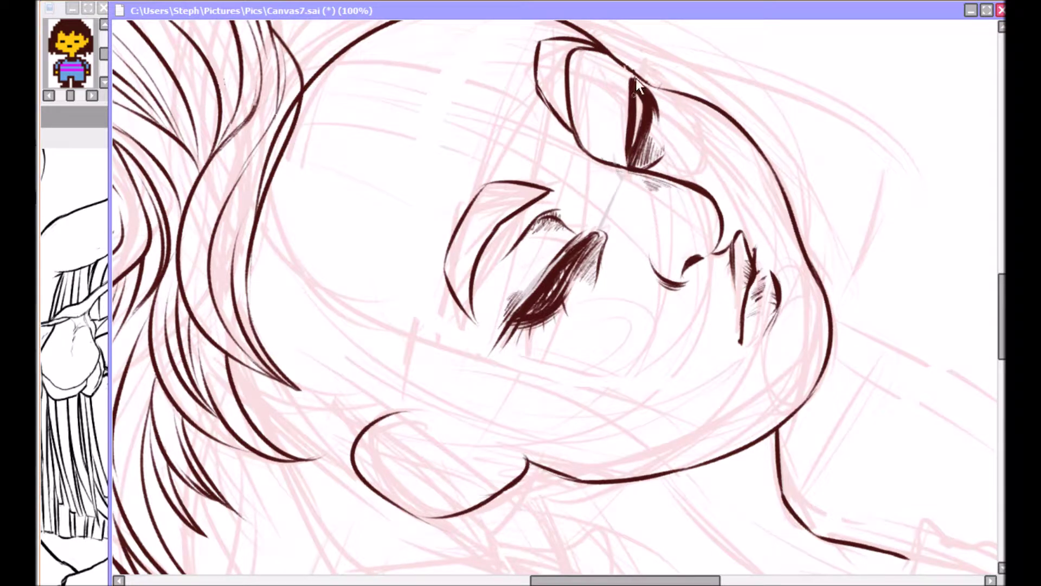
pyautogui.press('End')
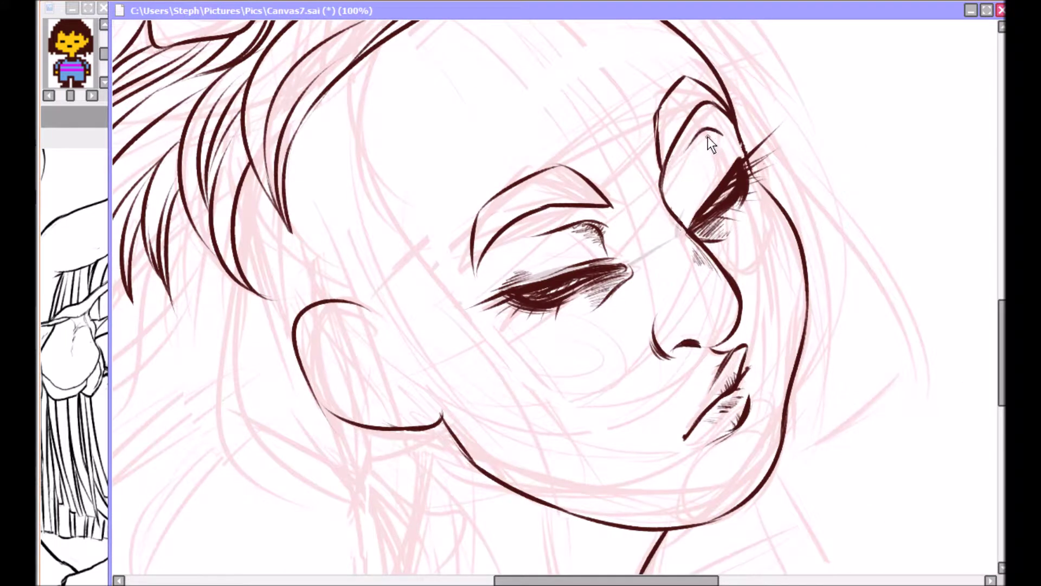
pyautogui.moveTo(684, 196)
pyautogui.mouseDown()
pyautogui.moveTo(694, 233)
pyautogui.moveTo(694, 213)
pyautogui.mouseUp()
pyautogui.moveTo(708, 133); pyautogui.dragTo(702, 142)
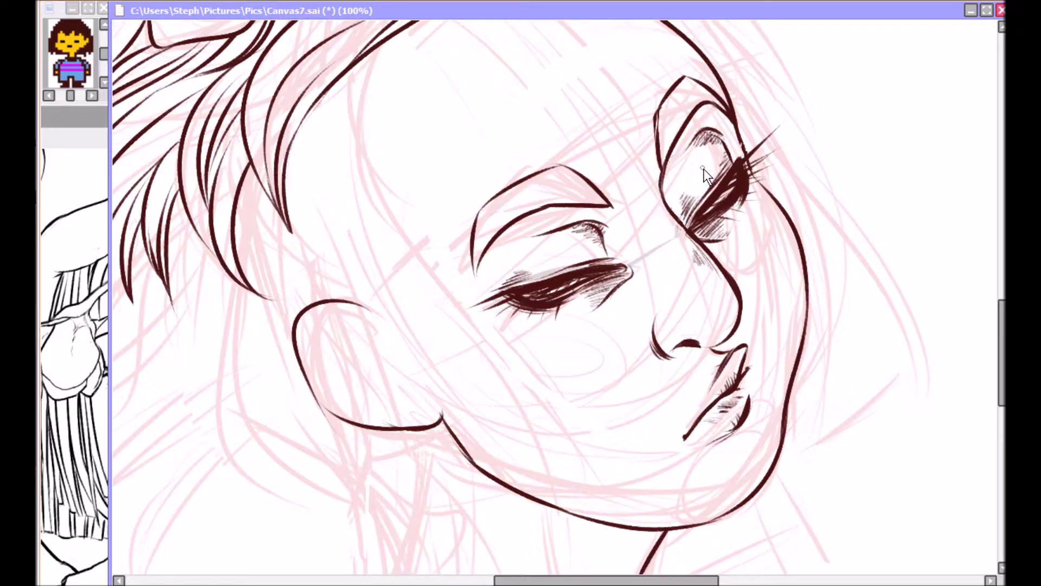
pyautogui.press('Insert')
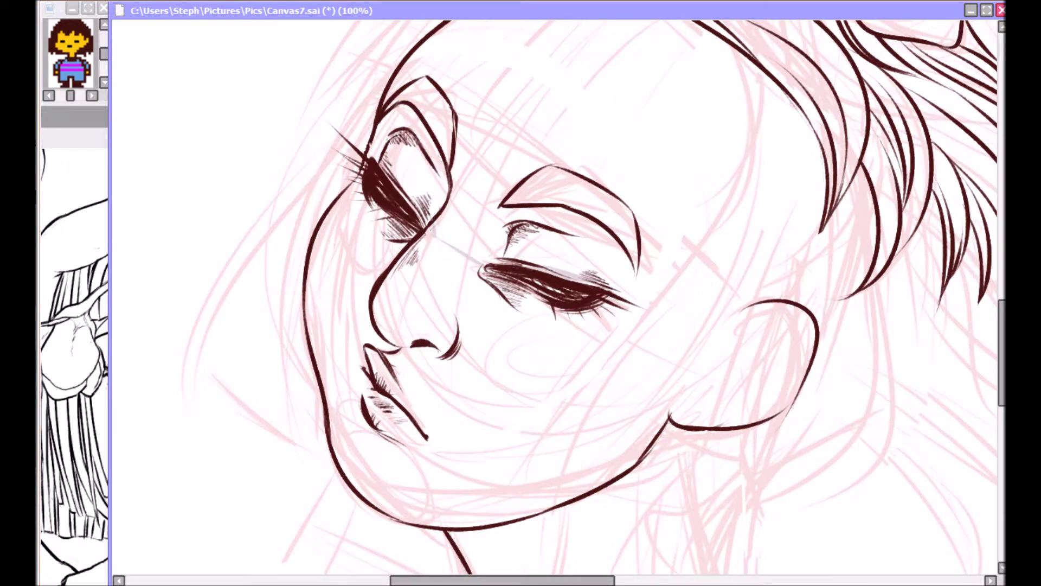
# Step: Ink long strands framing the shorter figure's near cheek down past the jaw, plus the outer strand beyond the far cheek
pyautogui.hotkey('ctrl', '-')
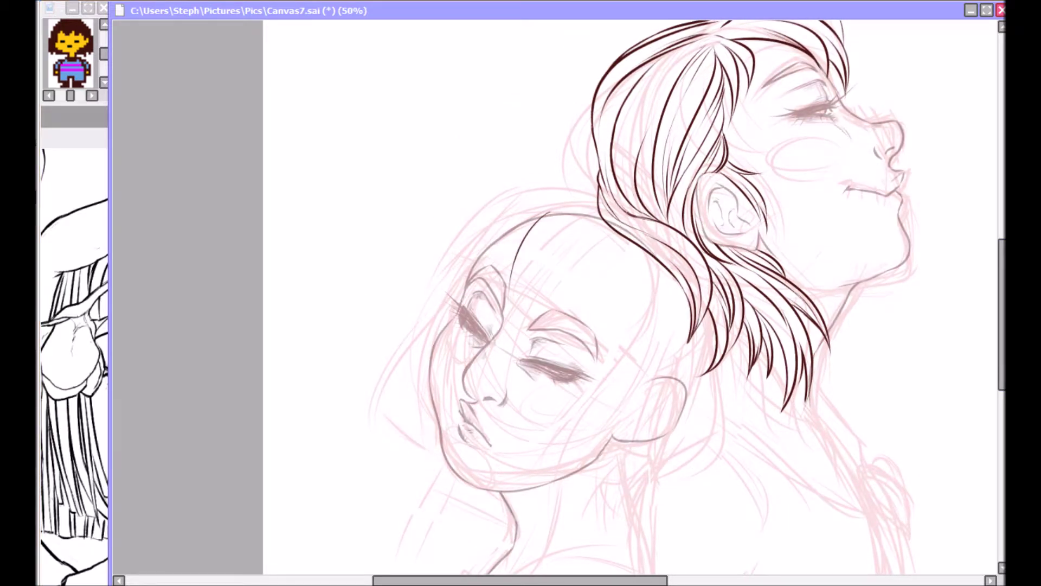
pyautogui.scroll(-3, 944, 346)
pyautogui.moveTo(656, 179); pyautogui.dragTo(564, 368)
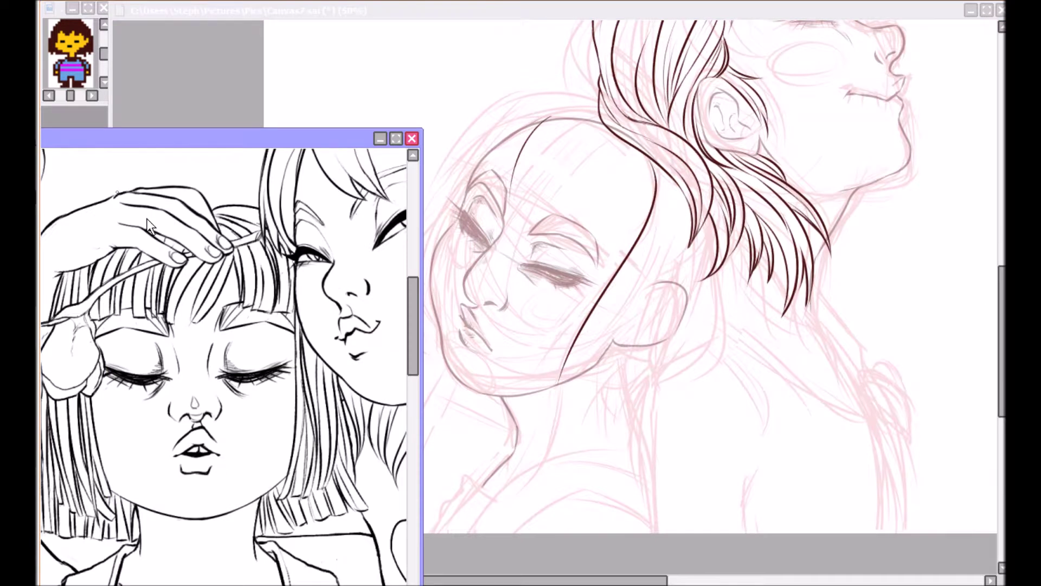
pyautogui.moveTo(467, 202); pyautogui.dragTo(397, 356)
pyautogui.moveTo(558, 404); pyautogui.dragTo(596, 307)
pyautogui.moveTo(672, 217); pyautogui.dragTo(621, 404)
pyautogui.hotkey('ctrl', 'z')
pyautogui.moveTo(678, 176); pyautogui.dragTo(624, 408)
pyautogui.moveTo(659, 214); pyautogui.dragTo(599, 442)
# Step: Fill the lock beyond the shorter figure's far cheek with straight strands ending bluntly at jaw level
pyautogui.moveTo(447, 228); pyautogui.dragTo(402, 358)
pyautogui.moveTo(459, 202); pyautogui.dragTo(413, 347)
pyautogui.moveTo(431, 282)
pyautogui.mouseDown()
pyautogui.moveTo(427, 370)
pyautogui.moveTo(431, 359)
pyautogui.mouseUp()
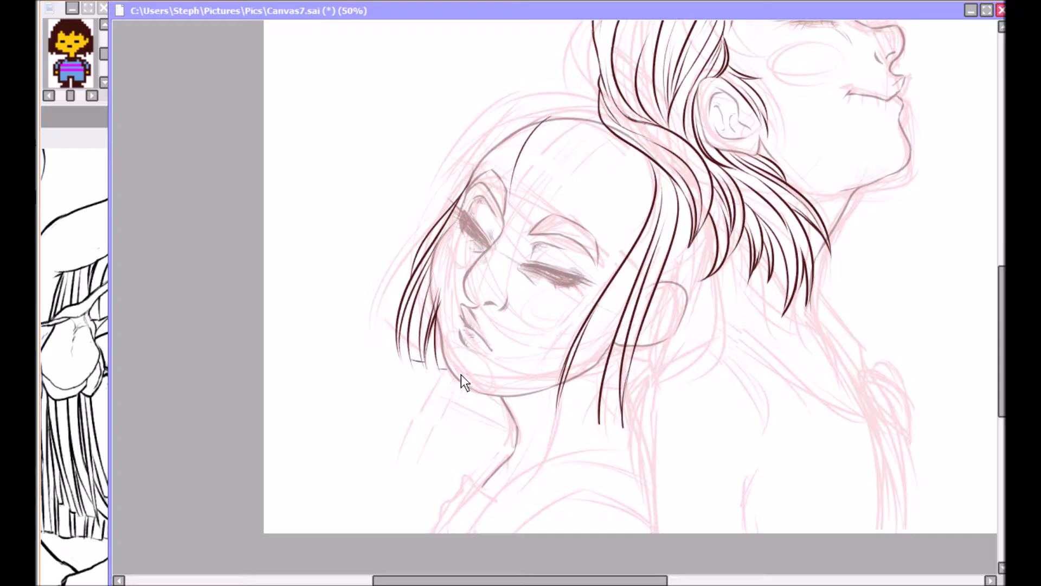
# Step: Ink the near and far sections of the shorter figure's blunt fringe and the rounded crown contour above the forehead
pyautogui.moveTo(612, 151)
pyautogui.mouseDown()
pyautogui.moveTo(558, 220)
pyautogui.moveTo(618, 260)
pyautogui.mouseUp()
pyautogui.moveTo(648, 209); pyautogui.dragTo(643, 228)
pyautogui.moveTo(567, 124); pyautogui.dragTo(518, 215)
pyautogui.moveTo(592, 107); pyautogui.dragTo(447, 186)
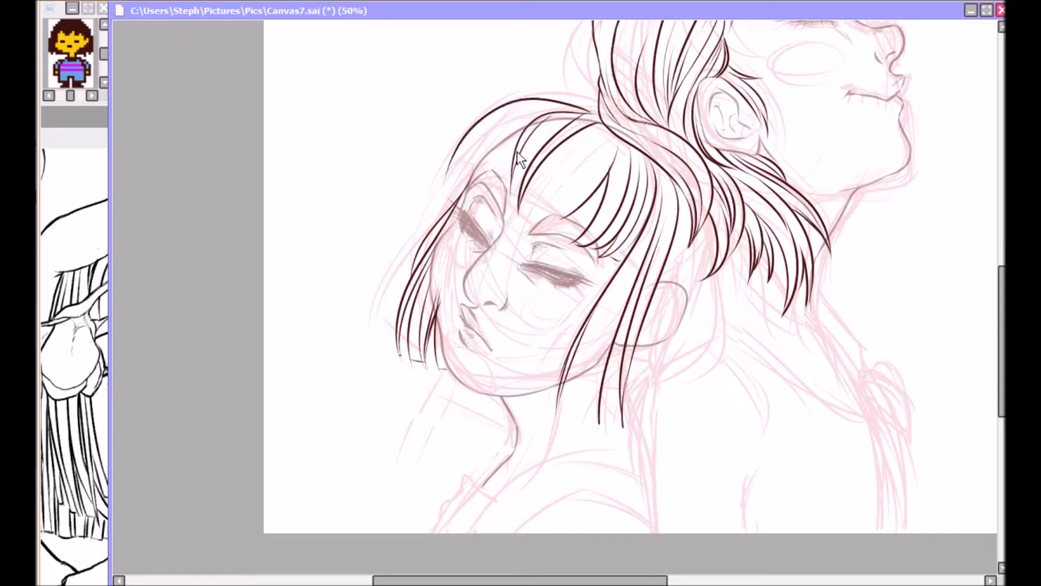
pyautogui.moveTo(545, 109); pyautogui.dragTo(465, 147)
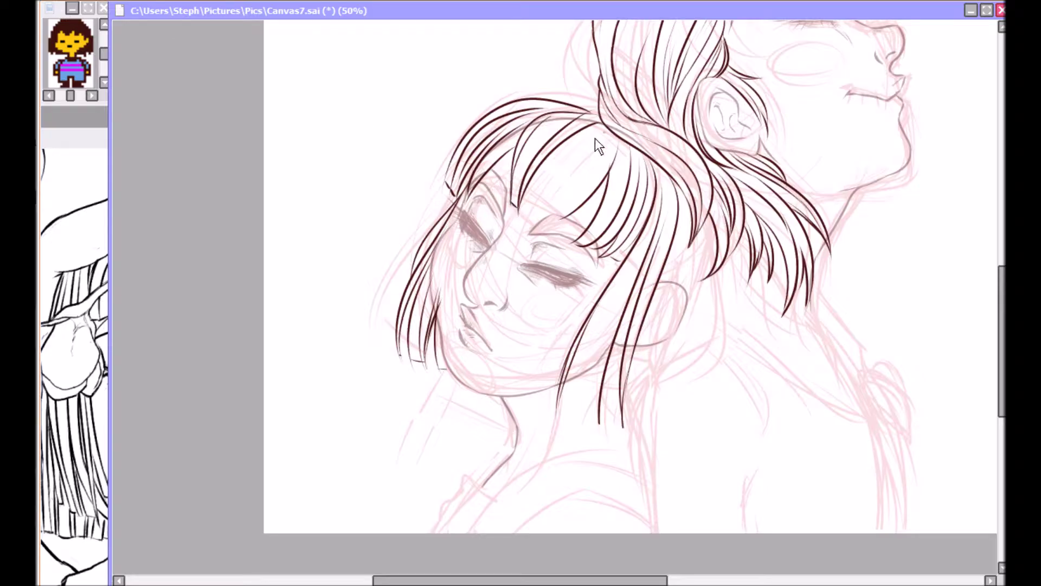
# Step: Fill the middle of the shorter figure's fringe with dense strands fanning from the parting to the eyebrows
pyautogui.moveTo(611, 135); pyautogui.dragTo(539, 223)
pyautogui.moveTo(607, 166)
pyautogui.mouseDown()
pyautogui.moveTo(573, 215)
pyautogui.moveTo(566, 198)
pyautogui.mouseUp()
pyautogui.moveTo(601, 153)
pyautogui.mouseDown()
pyautogui.moveTo(563, 198)
pyautogui.moveTo(572, 246)
pyautogui.mouseUp()
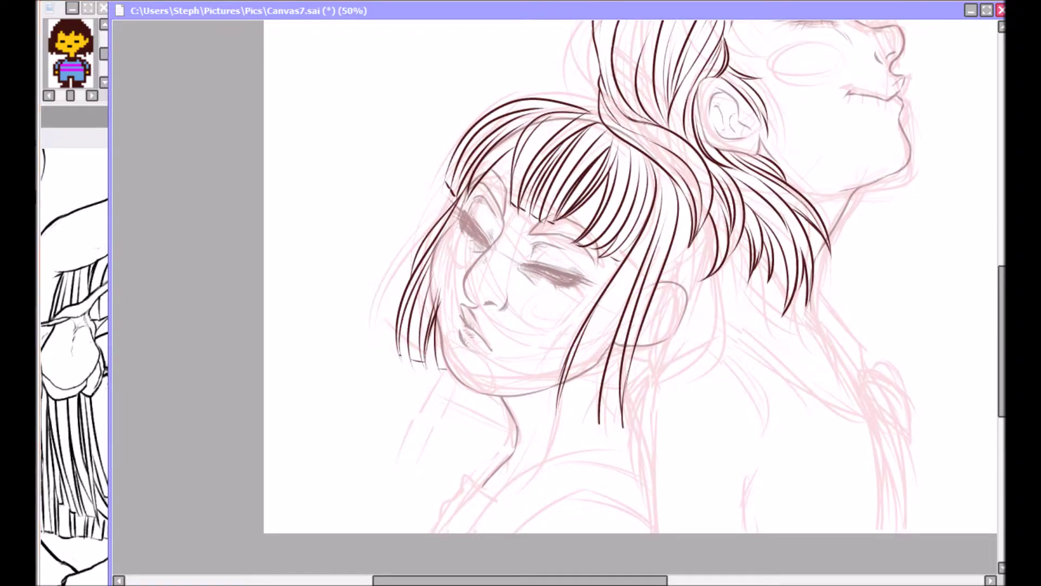
pyautogui.scroll(1, 665, 125)
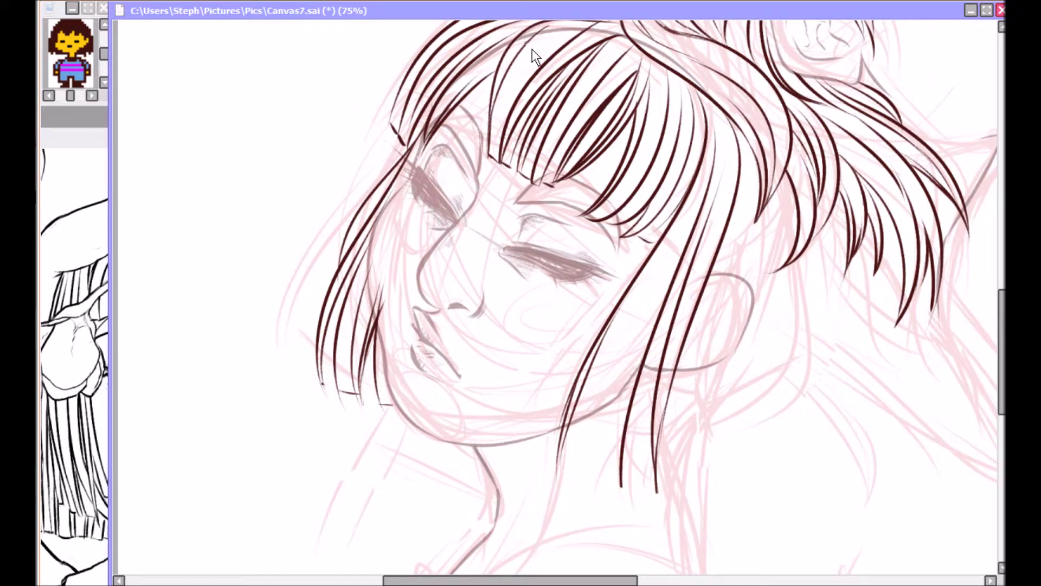
pyautogui.scroll(3, 524, 40)
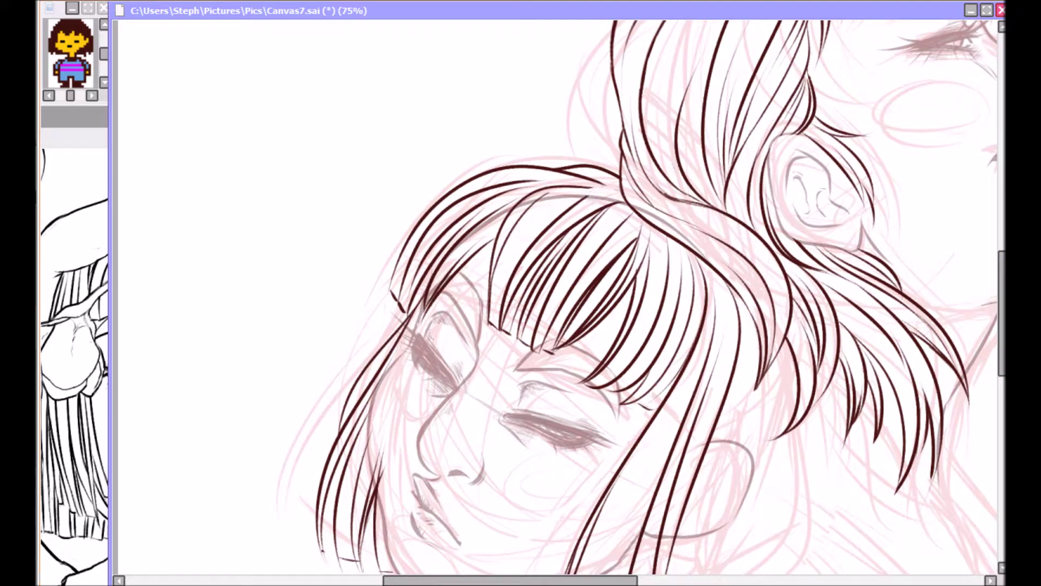
# Step: Ink the back contour of the shorter figure's hair, dropping below the taller figure's locks and curving toward the neck, with a parallel inner line
pyautogui.hscroll(2, 502, 330)
pyautogui.scroll(-3, 1003, 317)
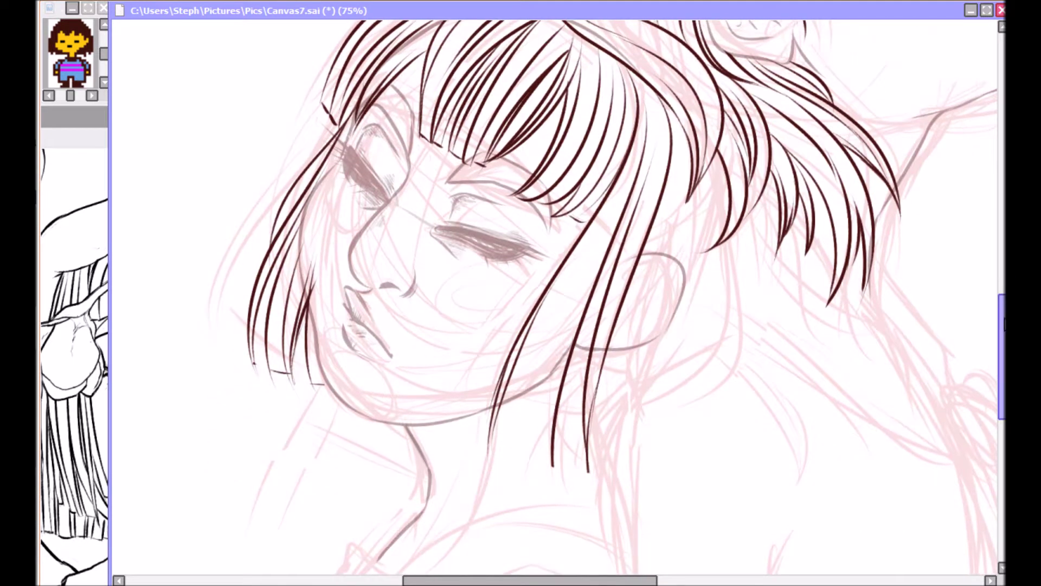
pyautogui.scroll(-1, 1002, 317)
pyautogui.moveTo(624, 407); pyautogui.dragTo(727, 323)
pyautogui.scroll(2, 727, 323)
pyautogui.moveTo(767, 255); pyautogui.dragTo(770, 382)
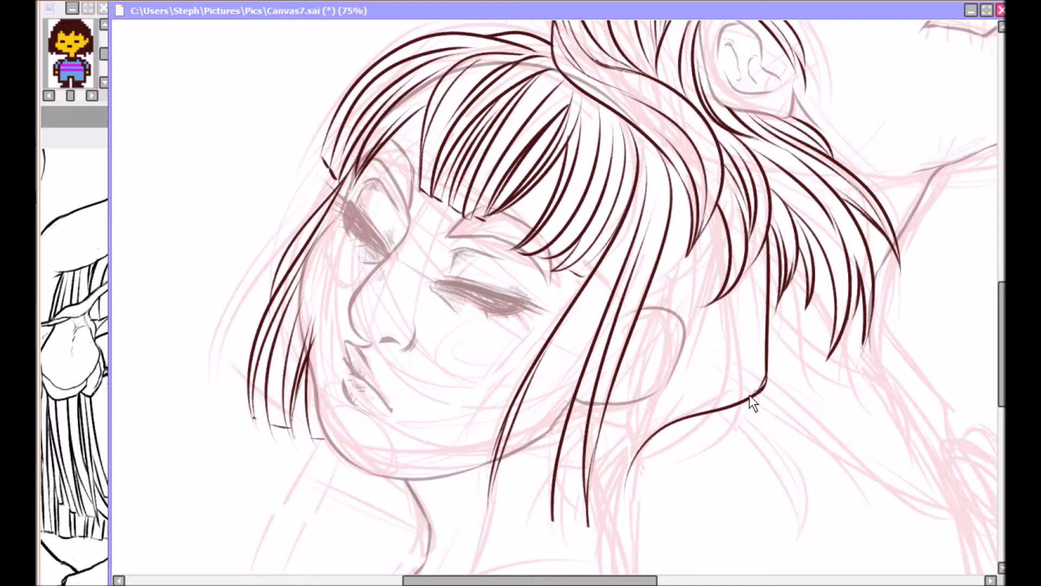
pyautogui.scroll(1, 750, 395)
pyautogui.moveTo(817, 197); pyautogui.dragTo(635, 395)
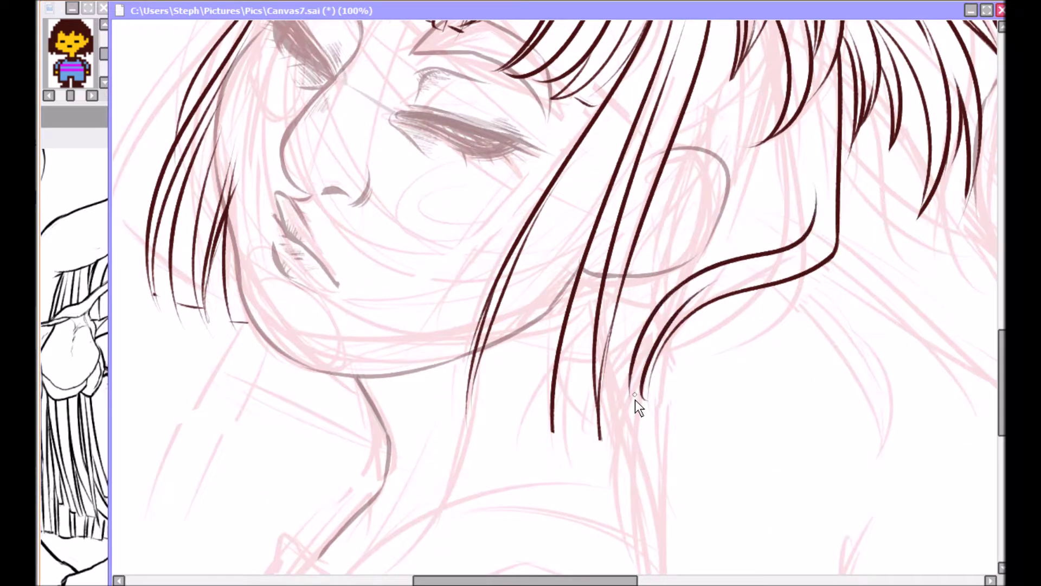
# Step: Add vertical inner strands along the straight upper part of the shorter figure's back hair
pyautogui.moveTo(802, 142); pyautogui.dragTo(780, 249)
pyautogui.moveTo(836, 142); pyautogui.dragTo(827, 243)
pyautogui.hotkey('ctrl', 'z')
pyautogui.moveTo(828, 77); pyautogui.dragTo(818, 220)
# Step: Ink the curved lower locks of the shorter figure's back hair, sweeping down behind the neck to blunt tips
pyautogui.moveTo(767, 269); pyautogui.dragTo(719, 290)
pyautogui.scroll(2, 740, 188)
pyautogui.scroll(-2, 740, 189)
pyautogui.moveTo(749, 325); pyautogui.dragTo(710, 439)
pyautogui.moveTo(716, 323); pyautogui.dragTo(681, 456)
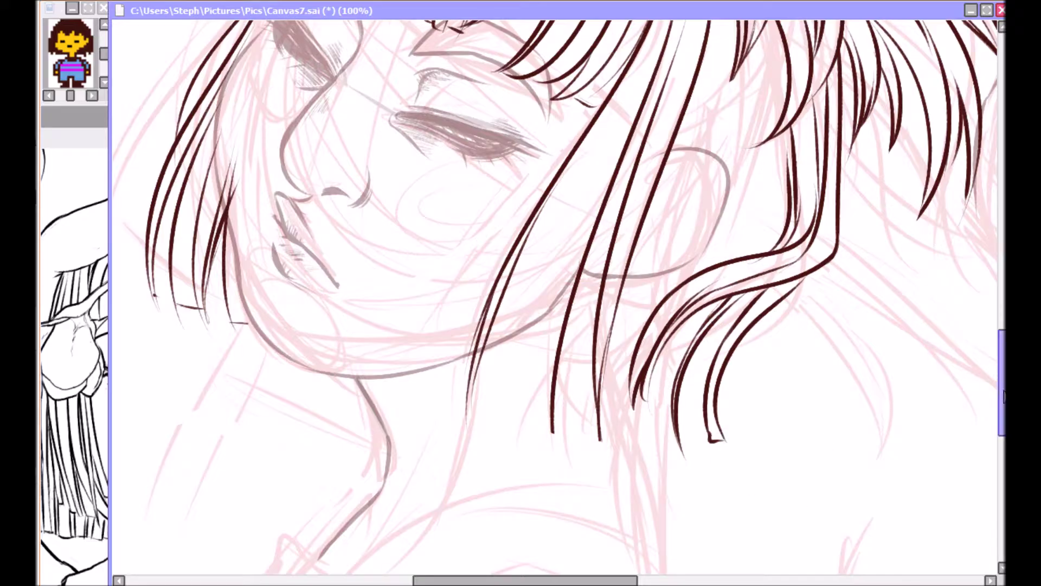
pyautogui.scroll(1, 666, 369)
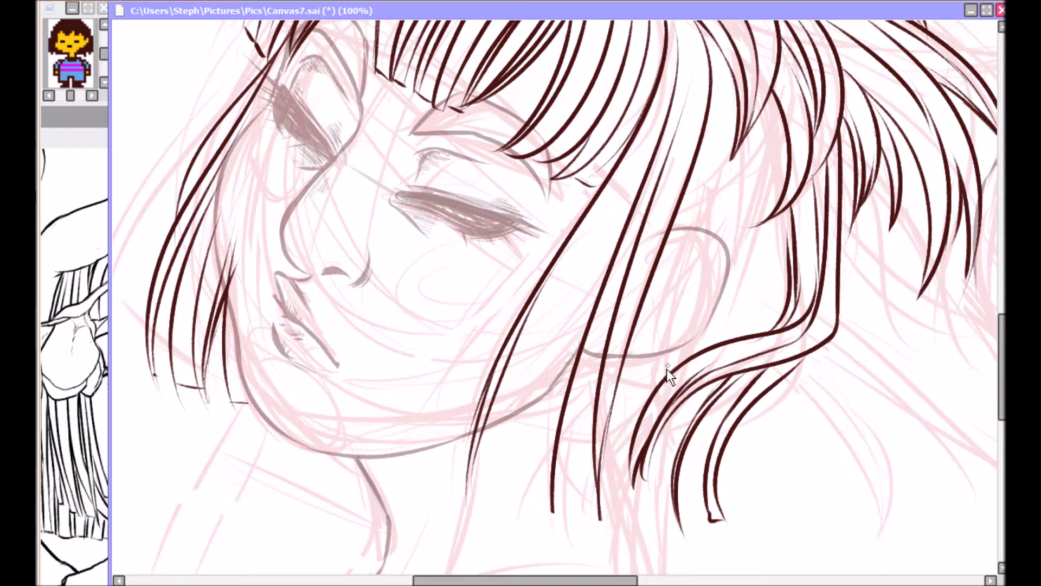
# Step: Fill the shorter figure's near-side hair with long strands from the fringe's end down over the ear and jaw to blunt tips
pyautogui.moveTo(753, 128); pyautogui.dragTo(658, 363)
pyautogui.moveTo(737, 74); pyautogui.dragTo(605, 485)
pyautogui.moveTo(666, 88); pyautogui.dragTo(548, 510)
pyautogui.moveTo(590, 364); pyautogui.dragTo(575, 515)
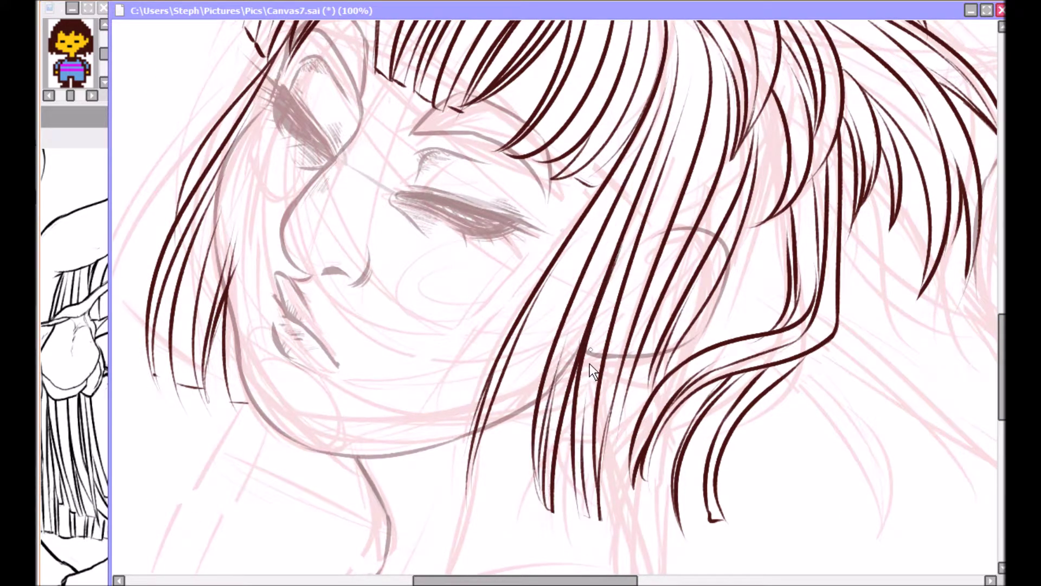
pyautogui.moveTo(558, 264); pyautogui.dragTo(504, 497)
pyautogui.moveTo(543, 347); pyautogui.dragTo(520, 467)
pyautogui.moveTo(645, 125); pyautogui.dragTo(529, 326)
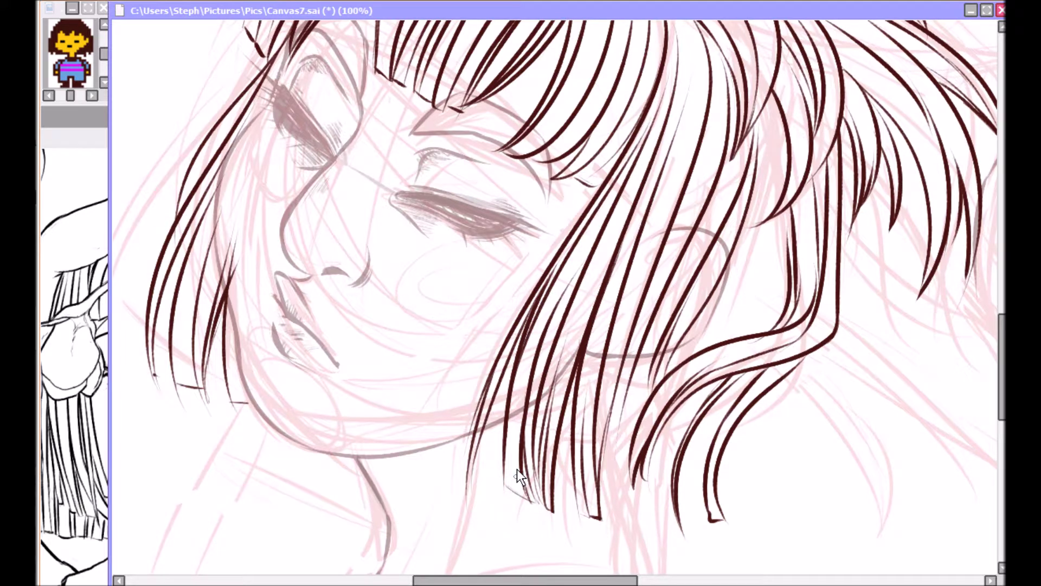
pyautogui.hotkey('alt', 'Tab')
pyautogui.hotkey('ctrl', 'Right')
pyautogui.hotkey('ctrl', 'Right')
pyautogui.hotkey('ctrl', 'Right')
pyautogui.hotkey('ctrl', 'Right')
pyautogui.hotkey('ctrl', 'Right')
pyautogui.hotkey('alt', 'Tab')
pyautogui.hotkey('ctrl', '+')
# Step: Ink fine strands behind the shorter figure's ear and extend the inner back lock downward to blunt ends below the side hair
pyautogui.scroll(-3, 621, 384)
pyautogui.moveTo(660, 329); pyautogui.dragTo(643, 489)
pyautogui.moveTo(631, 337); pyautogui.dragTo(619, 485)
pyautogui.scroll(4, 767, 193)
pyautogui.moveTo(771, 270); pyautogui.dragTo(748, 437)
pyautogui.moveTo(779, 237); pyautogui.dragTo(754, 431)
pyautogui.moveTo(695, 108); pyautogui.dragTo(665, 295)
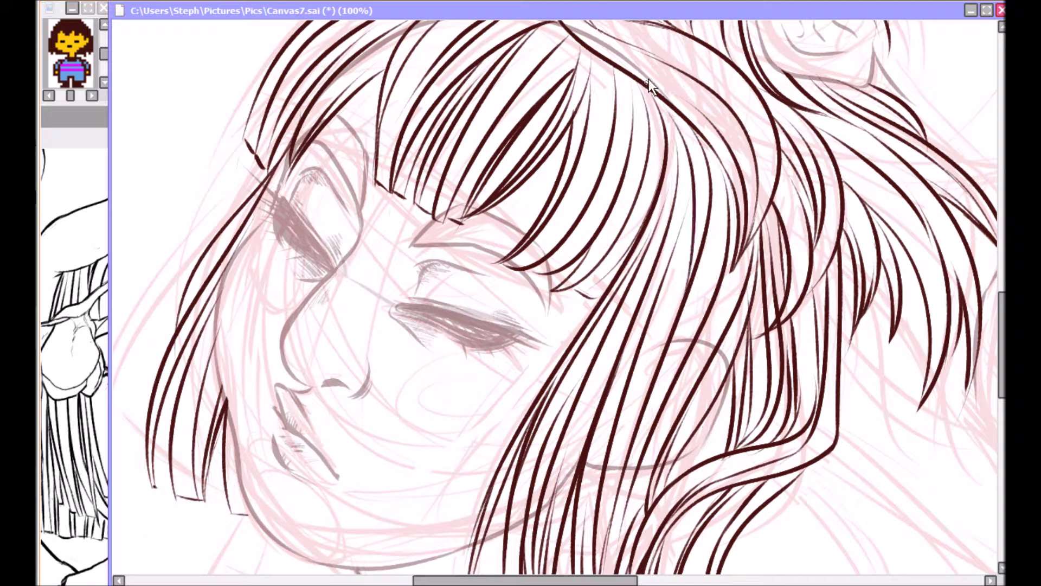
pyautogui.scroll(-2, 721, 286)
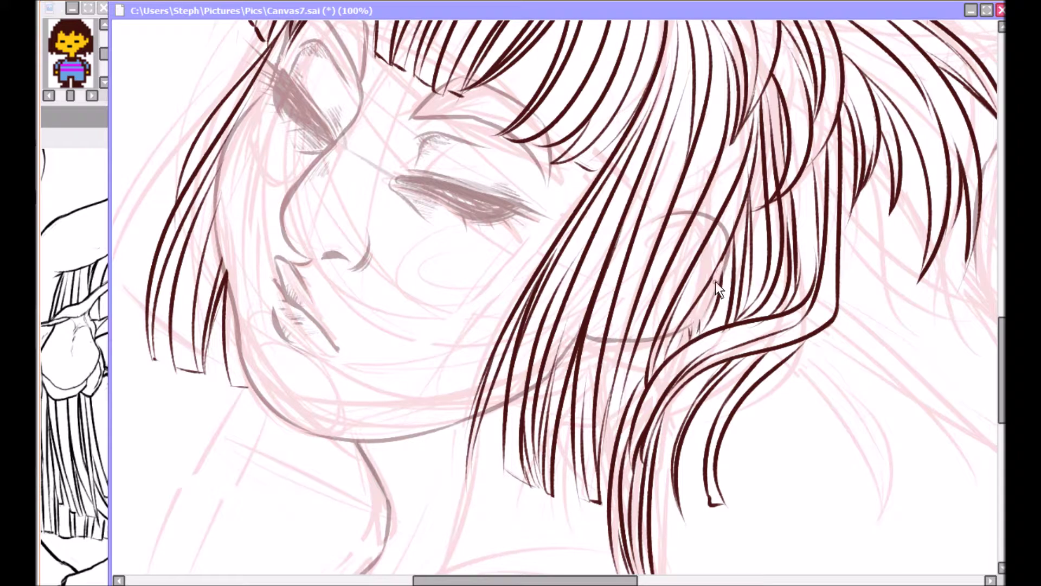
pyautogui.scroll(-2, 699, 313)
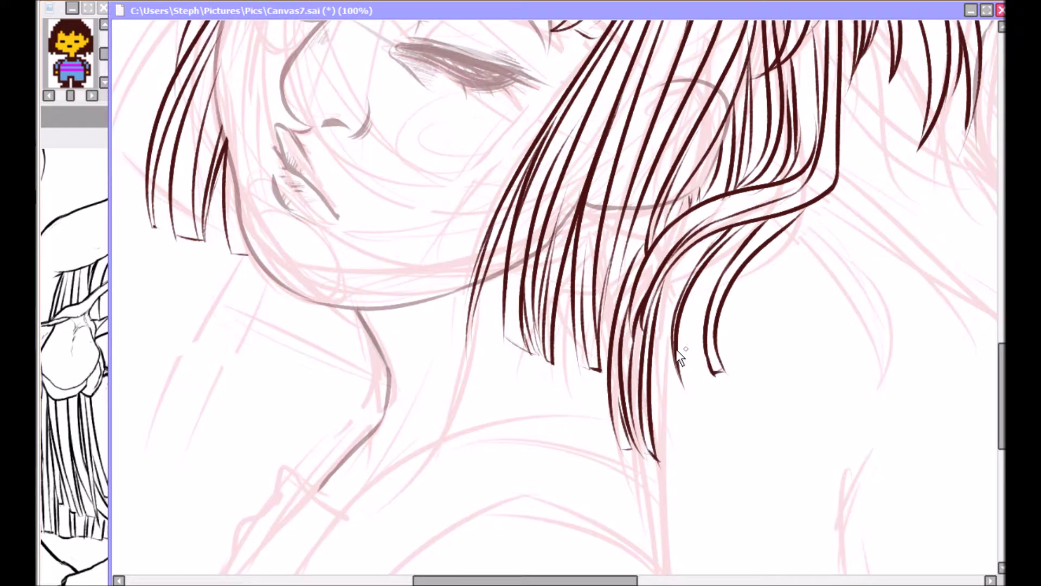
# Step: Free-transform the straight section of the shorter figure's back hair and hide the rough sketch
pyautogui.scroll(4, 675, 349)
pyautogui.moveTo(825, 421); pyautogui.dragTo(874, 466)
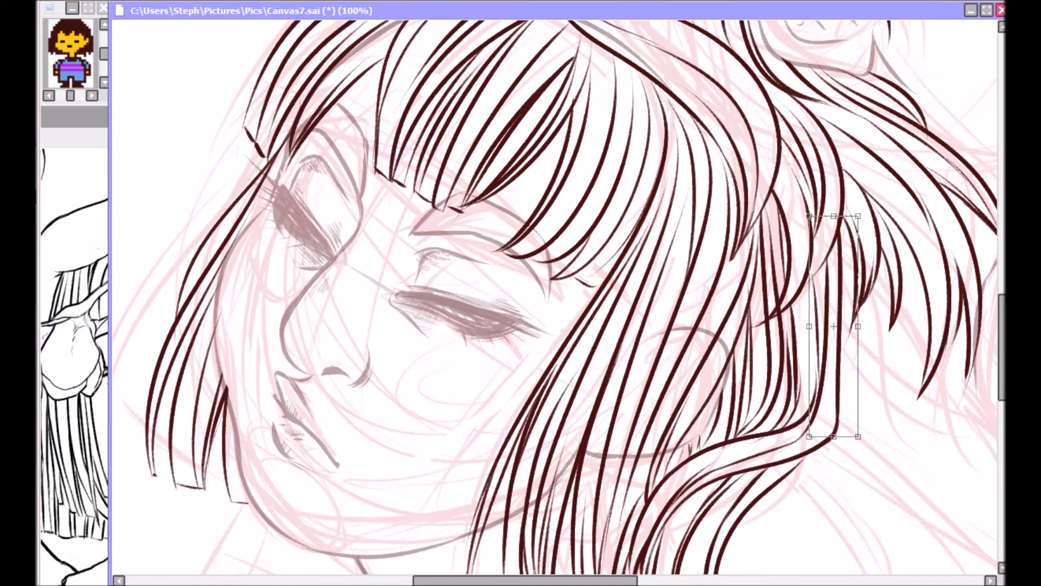
pyautogui.scroll(-4, 555, 298)
pyautogui.scroll(3, 555, 297)
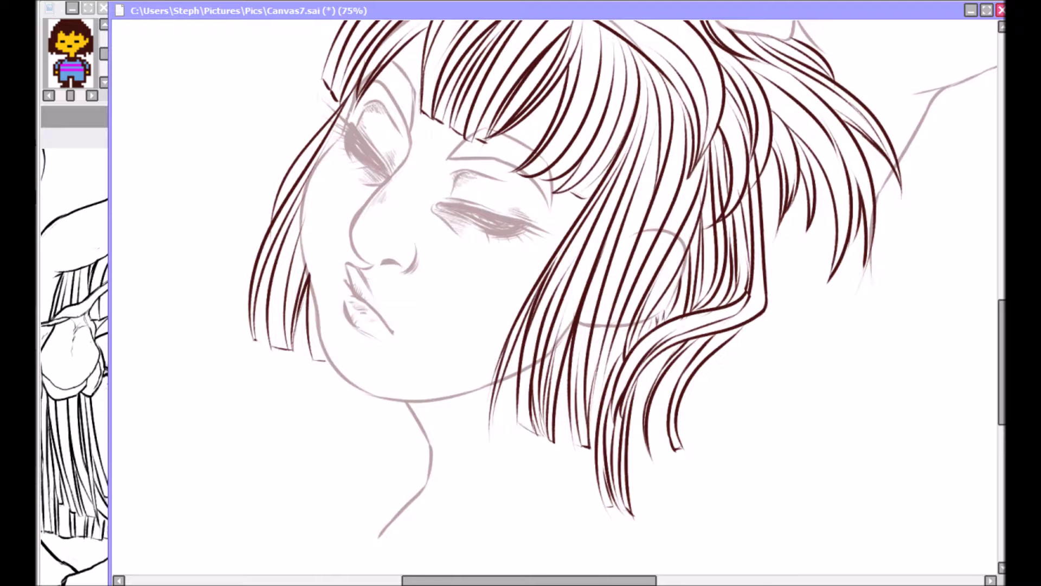
pyautogui.scroll(2, 554, 298)
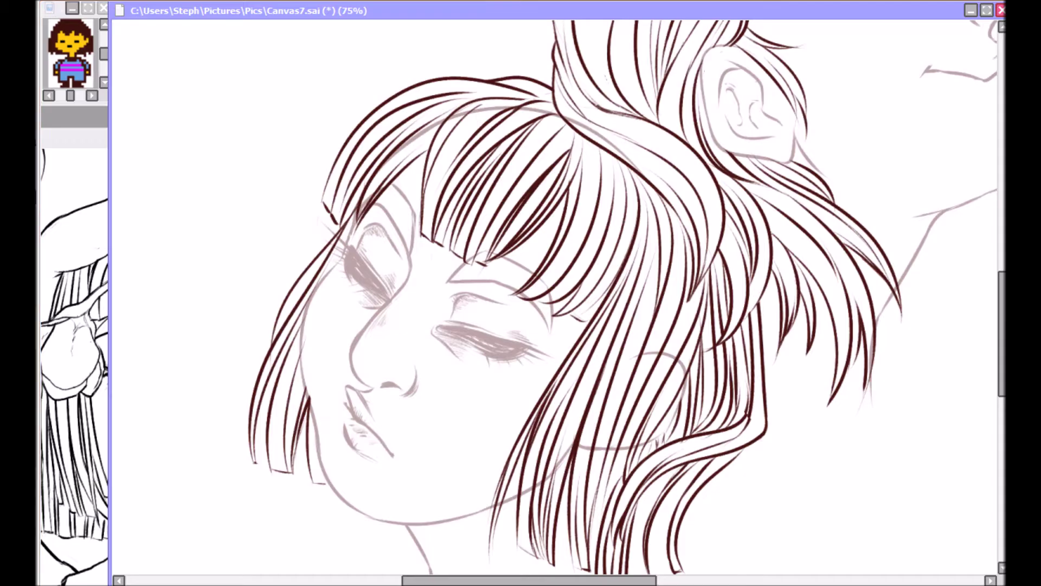
pyautogui.scroll(-2, 776, 306)
pyautogui.scroll(2, 776, 306)
pyautogui.scroll(-3, 554, 296)
# Step: Ink the shorter figure's far-side locks hanging below the jaw in front of the neck, ending in blunt tips
pyautogui.moveTo(334, 314); pyautogui.dragTo(359, 420)
pyautogui.moveTo(350, 336)
pyautogui.mouseDown()
pyautogui.moveTo(373, 350)
pyautogui.moveTo(383, 417)
pyautogui.mouseUp()
pyautogui.moveTo(382, 337)
pyautogui.mouseDown()
pyautogui.moveTo(399, 412)
pyautogui.moveTo(423, 418)
pyautogui.mouseUp()
pyautogui.moveTo(316, 303)
pyautogui.mouseDown()
pyautogui.moveTo(326, 416)
pyautogui.moveTo(321, 384)
pyautogui.mouseUp()
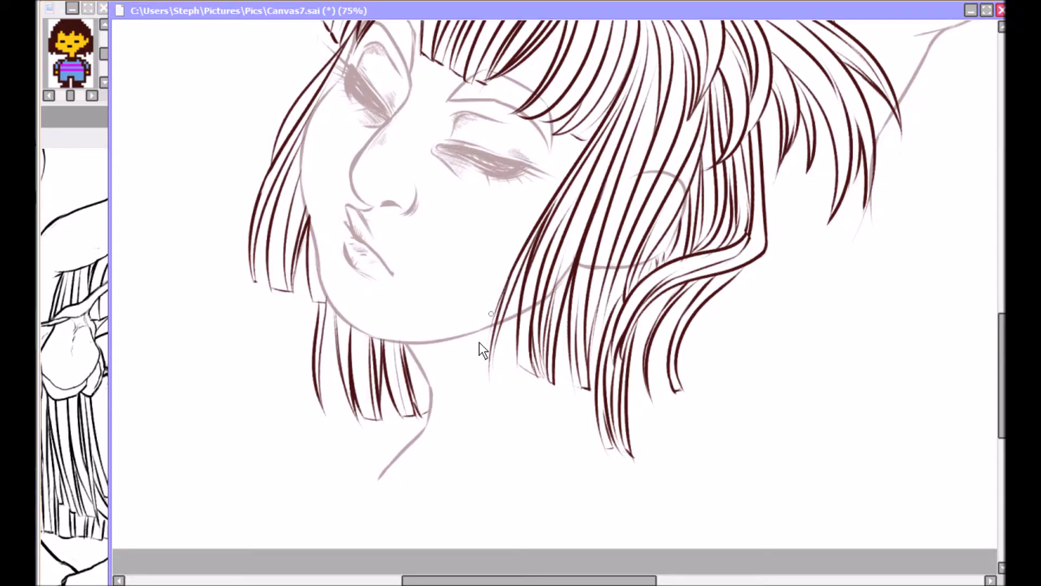
# Step: Clean up the head contours overlapped by the shorter figure's hair and bring the facial line art to full opacity
pyautogui.scroll(3, 460, 402)
pyautogui.moveTo(382, 184)
pyautogui.mouseDown()
pyautogui.moveTo(708, 295)
pyautogui.moveTo(555, 470)
pyautogui.moveTo(590, 243)
pyautogui.mouseUp()
pyautogui.moveTo(496, 242); pyautogui.dragTo(382, 187)
pyautogui.hotkey('ctrl', 'd')
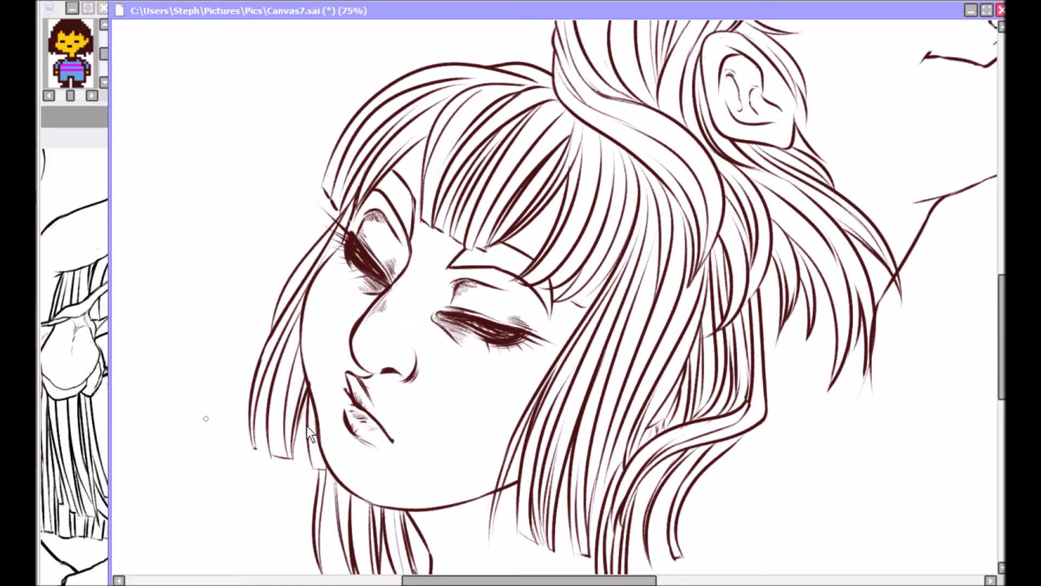
# Step: Examine the combined line art of both heads and the shorter figure's hair for stray overlaps and balance
pyautogui.hotkey('ctrl', '-')
pyautogui.hotkey('ctrl', '+')
pyautogui.scroll(-3, 558, 297)
pyautogui.hotkey('ctrl', '-')
pyautogui.hotkey('ctrl', '-')
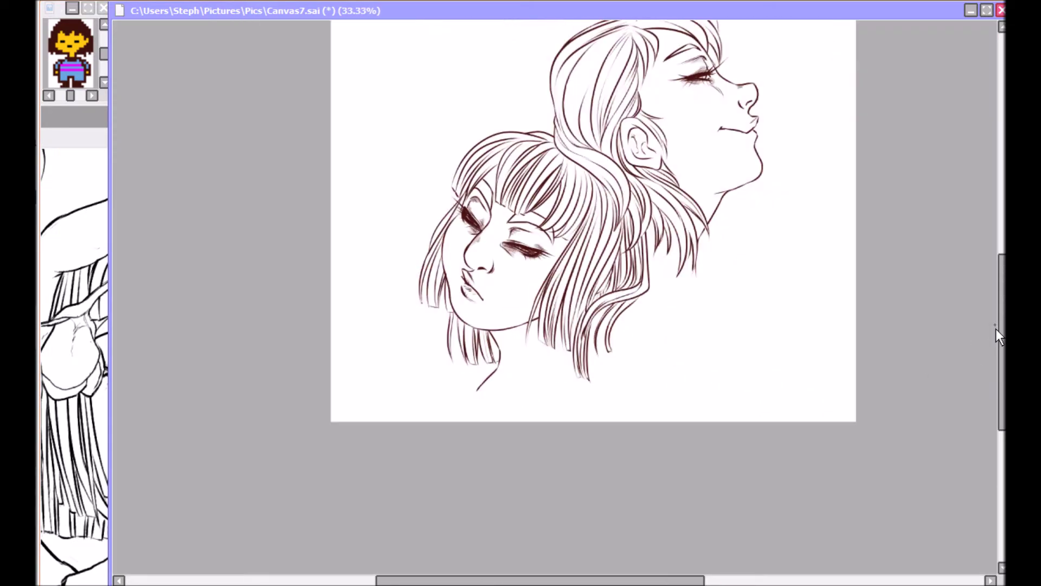
pyautogui.hotkey('ctrl', '+')
pyautogui.hotkey('ctrl', '+')
pyautogui.hotkey('ctrl', '+')
pyautogui.scroll(-5, 554, 297)
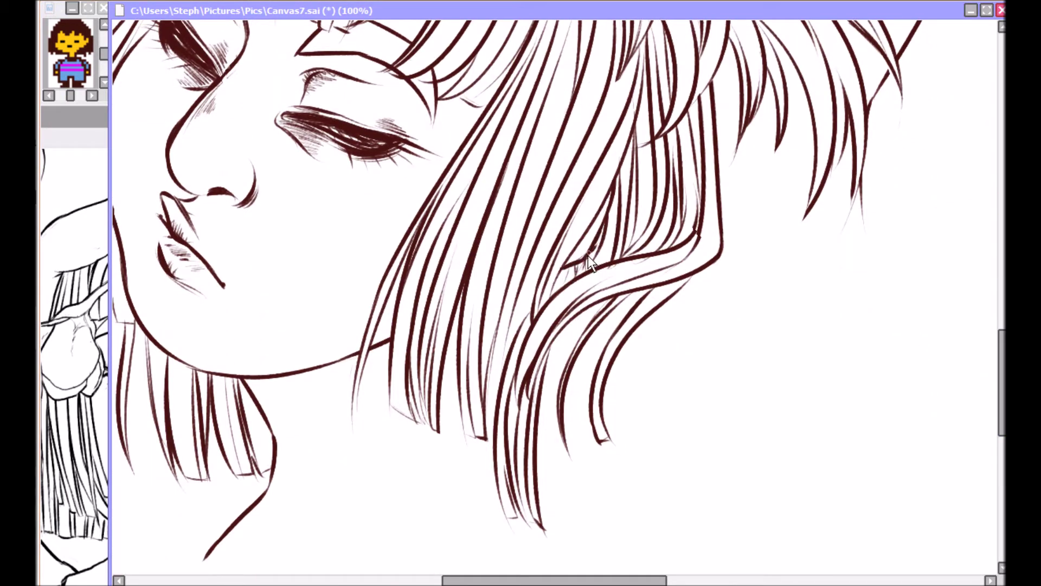
pyautogui.hotkey('ctrl', '-')
pyautogui.hotkey('ctrl', '-')
pyautogui.hotkey('ctrl', '+')
pyautogui.hotkey('ctrl', '+')
pyautogui.hotkey('ctrl', '-')
pyautogui.hotkey('ctrl', '-')
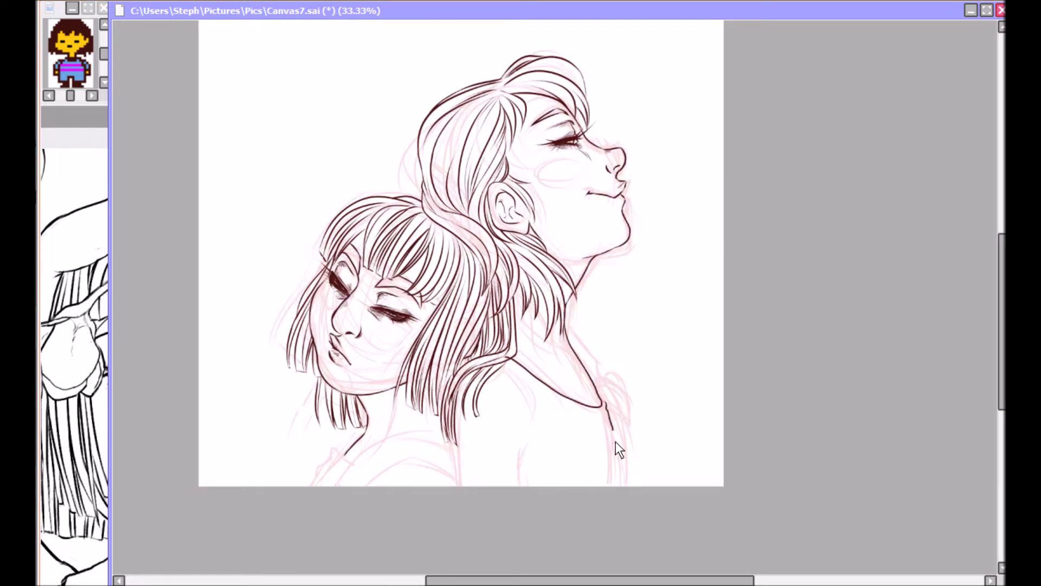
pyautogui.moveTo(616, 441); pyautogui.dragTo(616, 486)
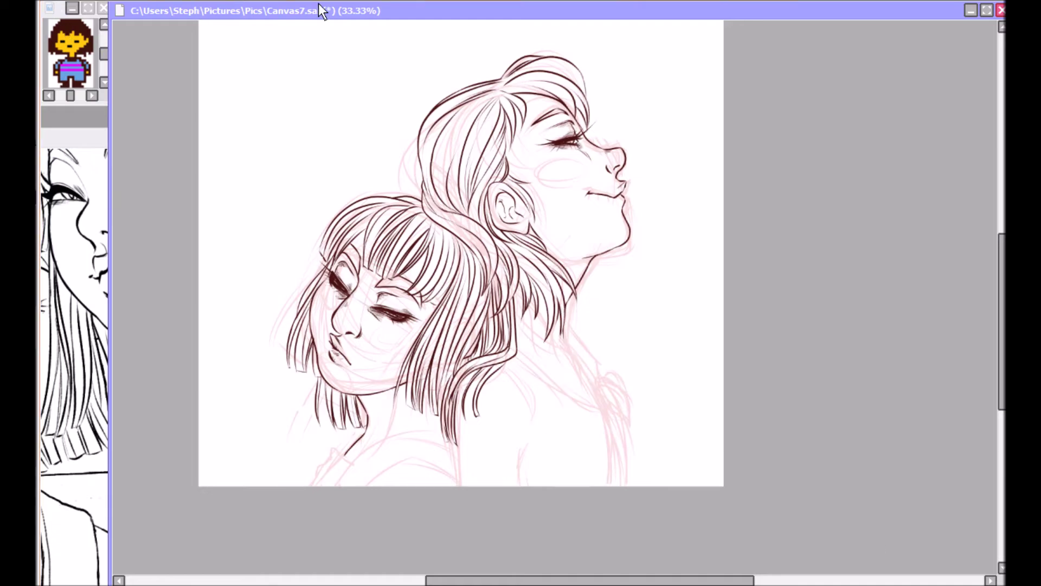
# Step: Ink the taller figure's lower neck line and the sloping collar edge running from the hair to the front of the neck
pyautogui.hotkey('ctrl', '+')
pyautogui.hotkey('ctrl', '+')
pyautogui.moveTo(624, 396); pyautogui.dragTo(574, 295)
pyautogui.moveTo(472, 314); pyautogui.dragTo(626, 395)
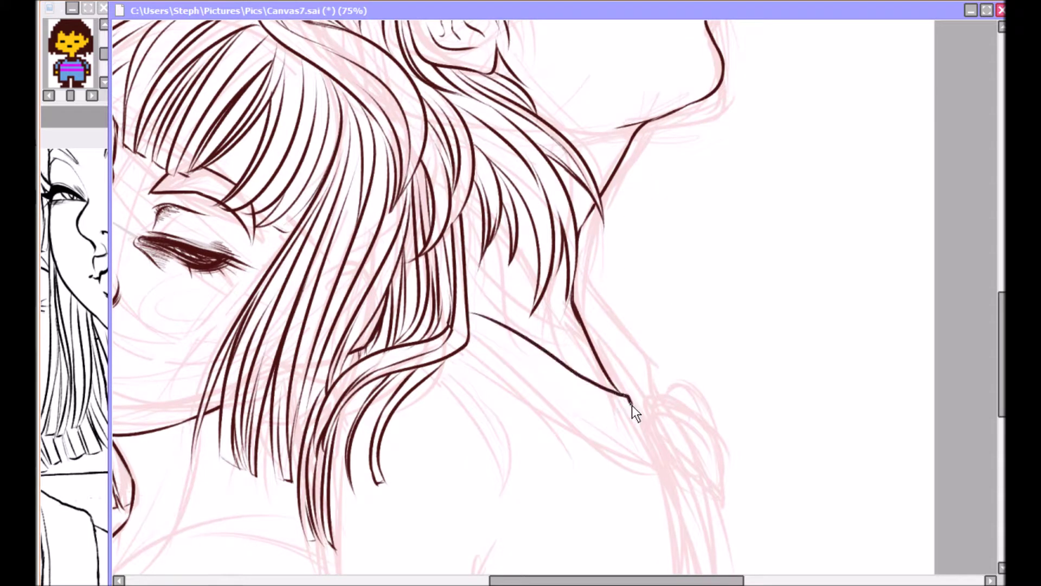
# Step: Ink the taller figure's chest contour and armpit creases down to the canvas edge, and double the collar line with light hatching
pyautogui.scroll(-3, 627, 395)
pyautogui.moveTo(629, 227); pyautogui.dragTo(696, 466)
pyautogui.moveTo(503, 322); pyautogui.dragTo(476, 466)
pyautogui.moveTo(517, 379); pyautogui.dragTo(484, 427)
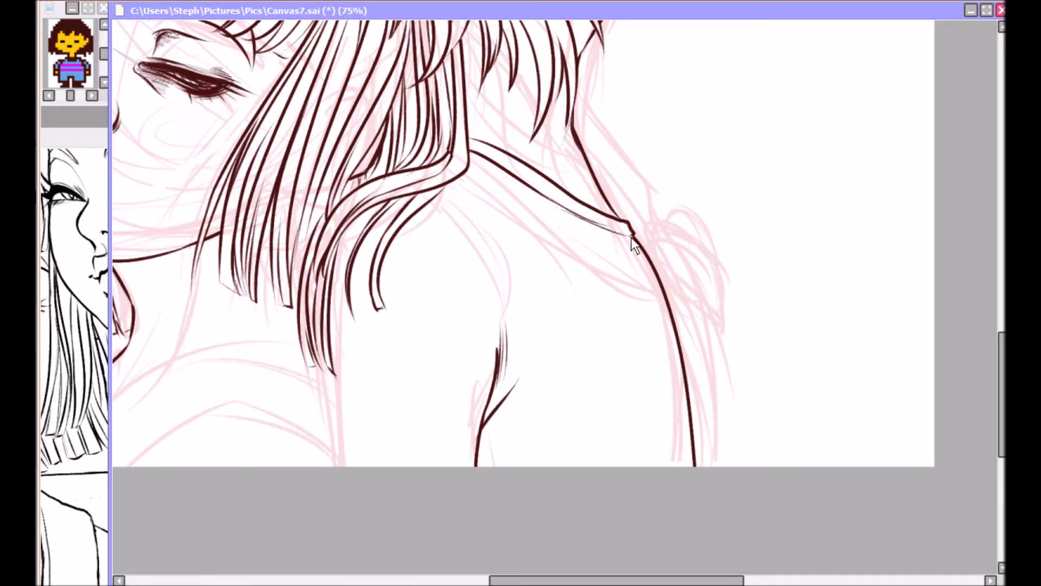
pyautogui.scroll(3, 490, 333)
pyautogui.moveTo(497, 272); pyautogui.dragTo(570, 347)
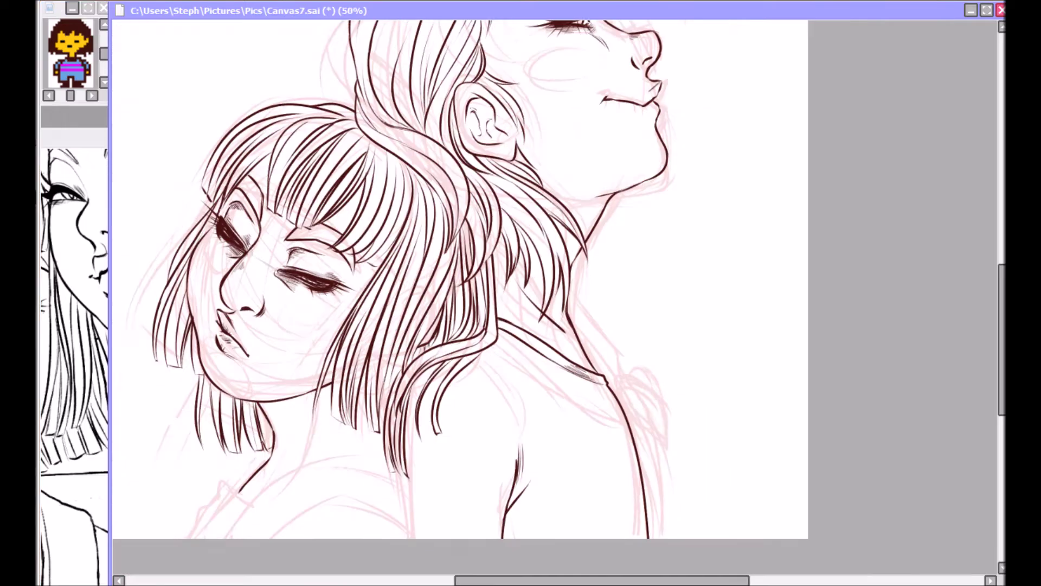
# Step: Ink the outer and inner curves of the band arching across the shorter figure's shoulder at the canvas's lower edge
pyautogui.moveTo(627, 435); pyautogui.dragTo(928, 285)
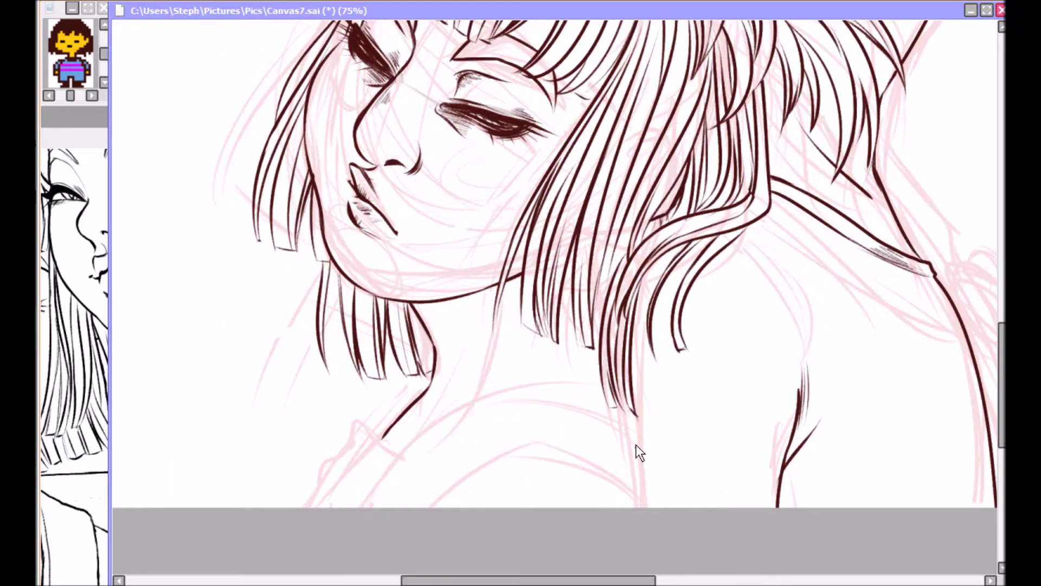
pyautogui.moveTo(355, 507); pyautogui.dragTo(697, 508)
pyautogui.moveTo(437, 508); pyautogui.dragTo(659, 505)
pyautogui.press('Delete')
pyautogui.moveTo(706, 228)
pyautogui.mouseDown()
pyautogui.moveTo(795, 125)
pyautogui.moveTo(682, 252)
pyautogui.moveTo(695, 361)
pyautogui.mouseUp()
pyautogui.moveTo(636, 301); pyautogui.dragTo(648, 204)
# Step: Refine the shoulder band's contours with short hatched fold marks and ink the garment edge where it meets the neck
pyautogui.scroll(2, 718, 155)
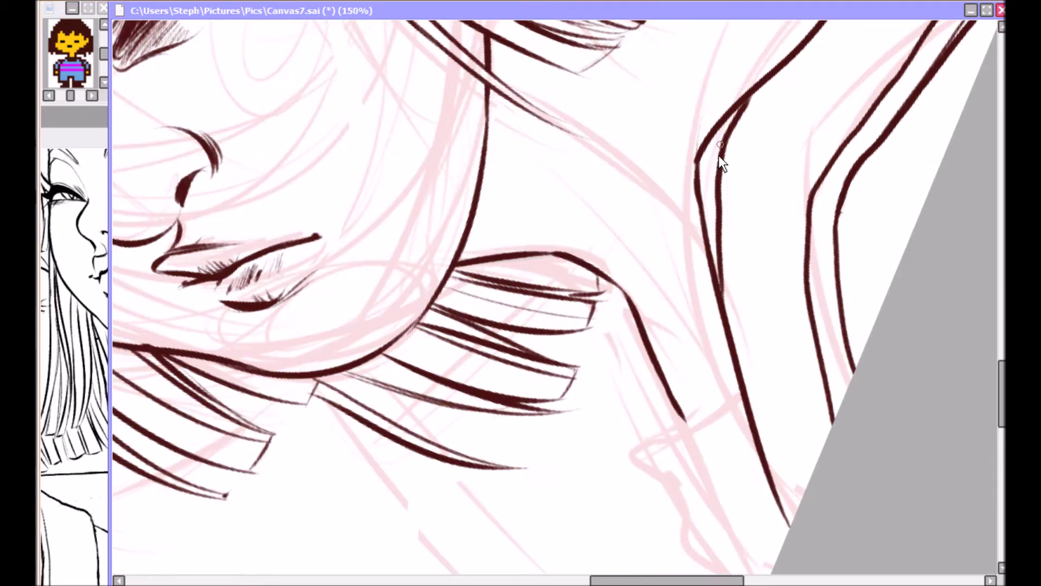
pyautogui.press('Delete')
pyautogui.moveTo(749, 309)
pyautogui.mouseDown()
pyautogui.moveTo(393, 182)
pyautogui.moveTo(562, 125)
pyautogui.mouseUp()
pyautogui.press('End')
pyautogui.moveTo(327, 256)
pyautogui.mouseDown()
pyautogui.moveTo(391, 183)
pyautogui.moveTo(318, 219)
pyautogui.moveTo(346, 194)
pyautogui.mouseUp()
pyautogui.scroll(-4, 551, 60)
pyautogui.scroll(3, 450, 214)
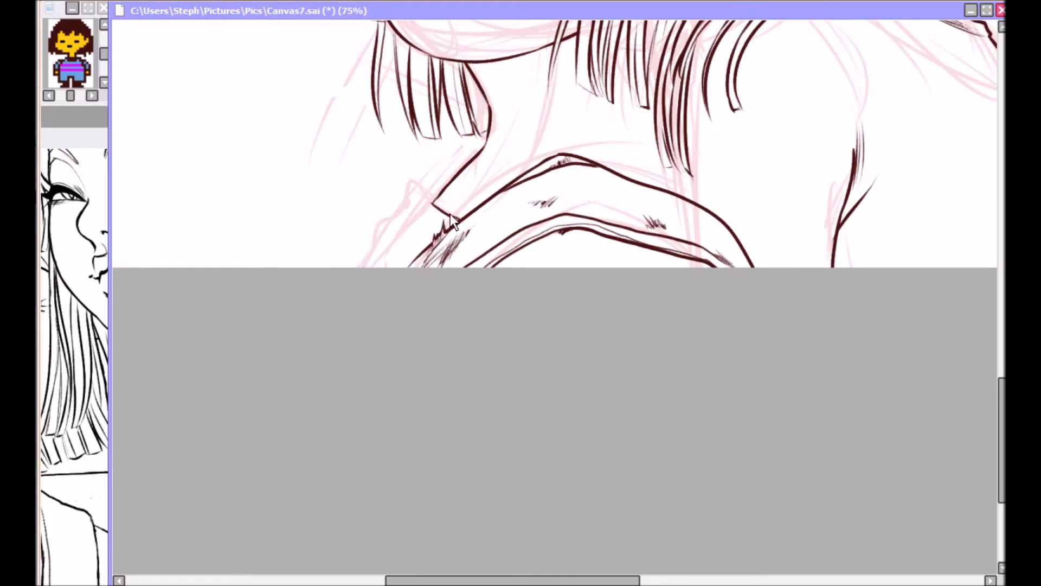
# Step: Ink the shorter figure's far shoulder contour and add small lace loops to the garment edges beside the band
pyautogui.moveTo(448, 217); pyautogui.dragTo(362, 266)
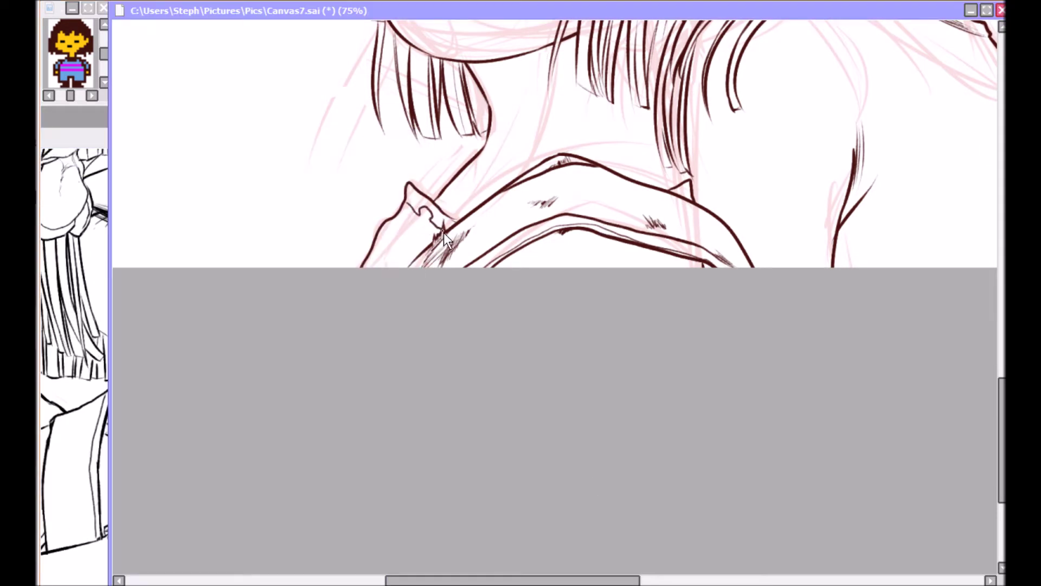
pyautogui.moveTo(411, 225); pyautogui.dragTo(418, 358)
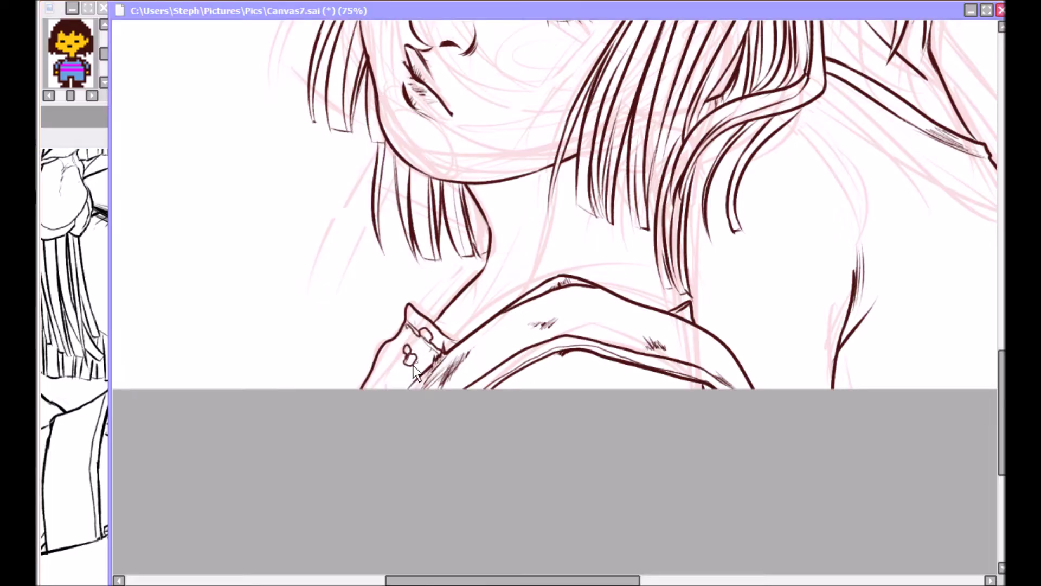
pyautogui.hscroll(3, 606, 352)
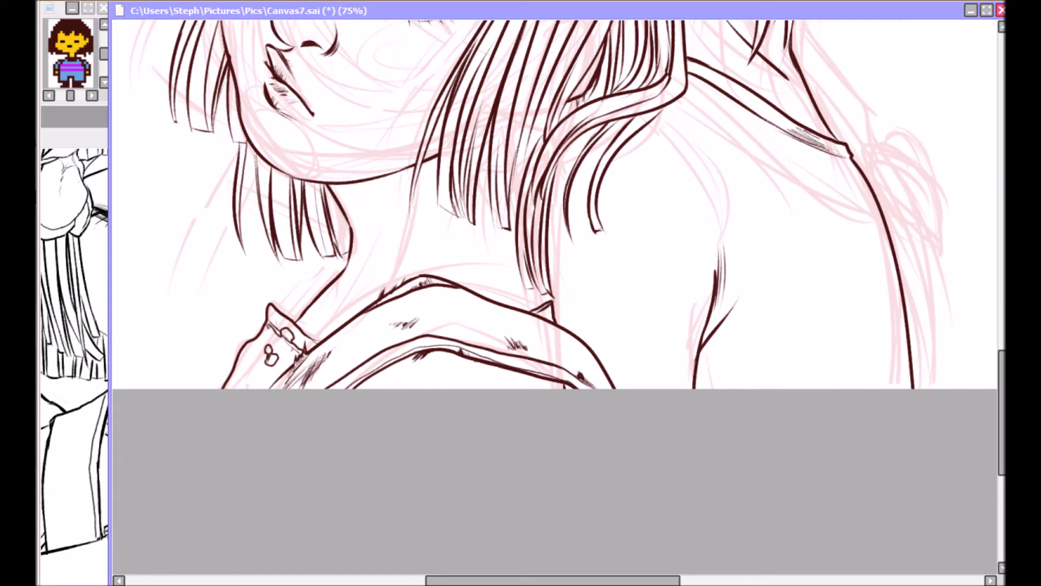
pyautogui.scroll(3, 974, 348)
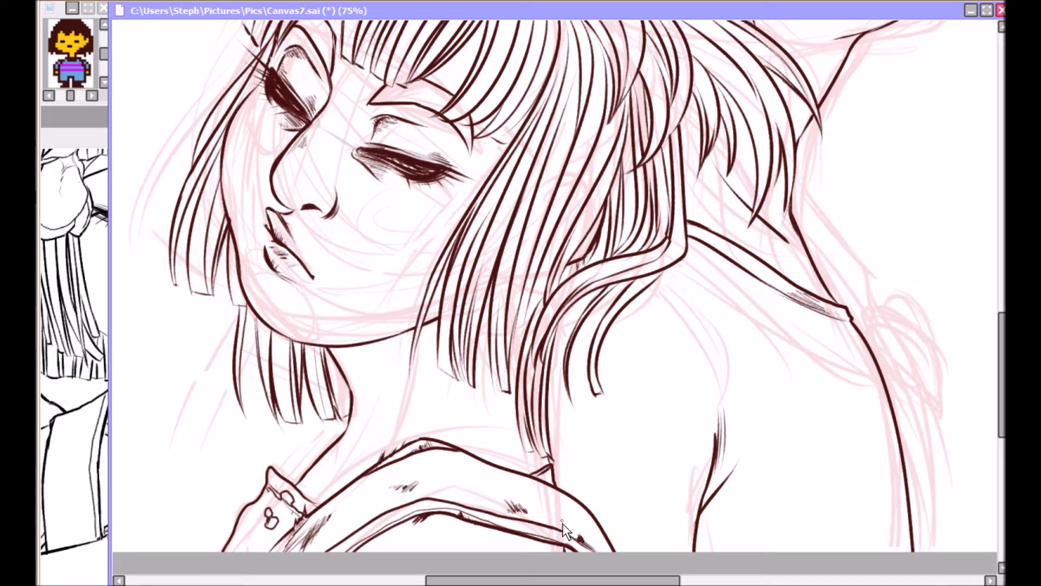
pyautogui.scroll(-3, 939, 349)
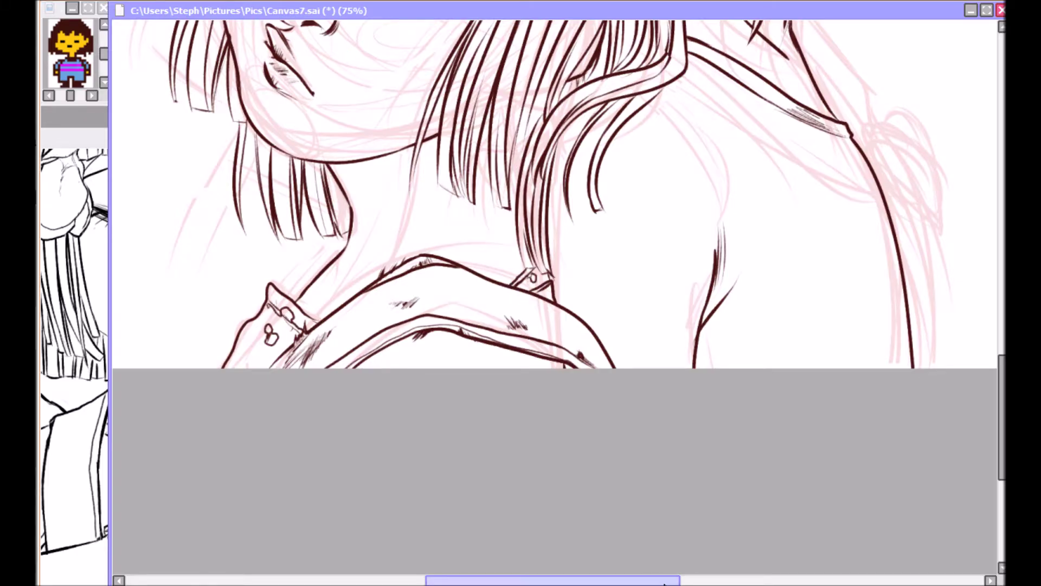
# Step: Mirror the canvas with the sketch hidden to check the proportions of both figures
pyautogui.scroll(5, 985, 339)
pyautogui.hotkey('ctrl', '-')
pyautogui.hotkey('ctrl', '-')
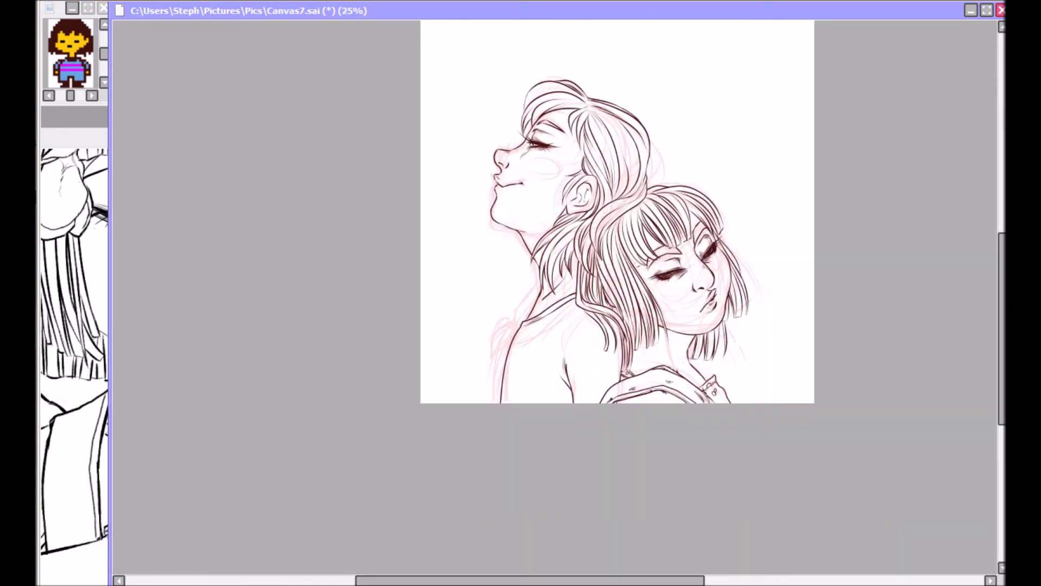
pyautogui.hotkey('ctrl', '+')
pyautogui.hotkey('ctrl', '+')
pyautogui.hotkey('ctrl', 'h')
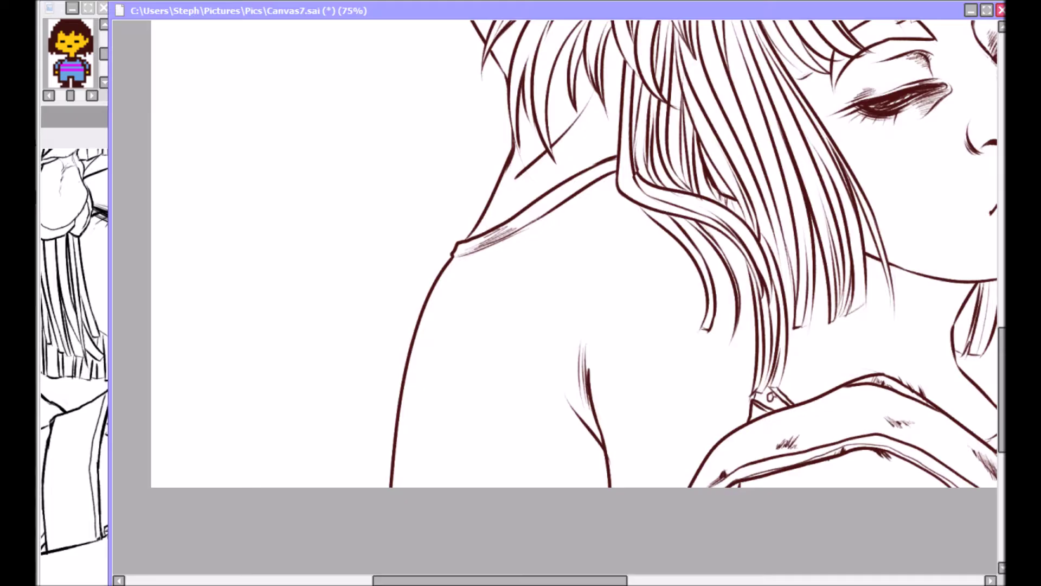
pyautogui.hotkey('alt', 'Tab')
pyautogui.scroll(2, 231, 366)
pyautogui.click(603, 151)
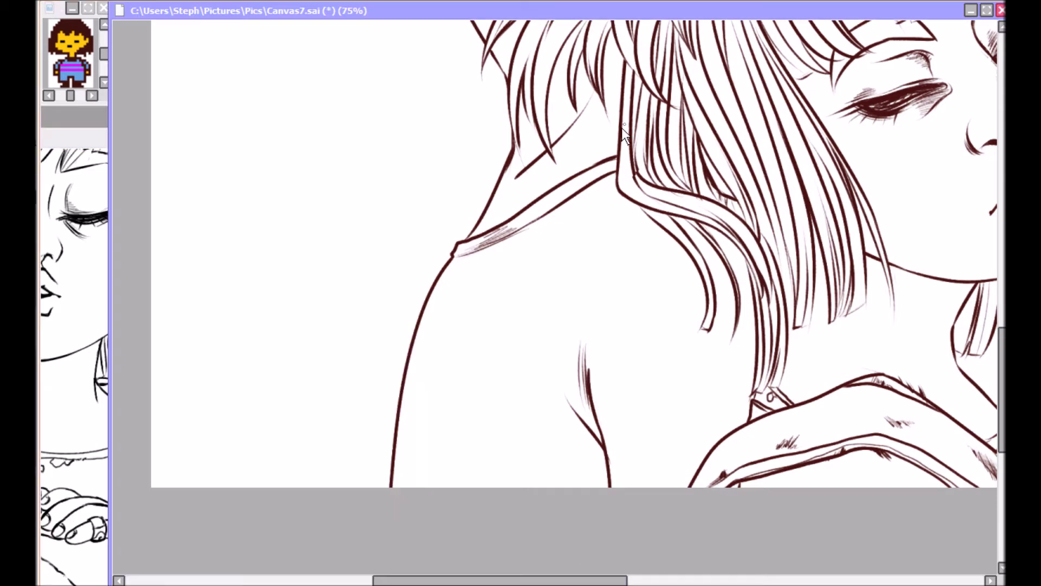
# Step: Select the taller figure's head line art, adjust it with a slightly rotated free transform, and clear the selection
pyautogui.moveTo(617, 128)
pyautogui.mouseDown()
pyautogui.moveTo(465, 209)
pyautogui.moveTo(512, 260)
pyautogui.mouseUp()
pyautogui.hotkey('ctrl', 't')
pyautogui.press('Return')
pyautogui.moveTo(1002, 356); pyautogui.dragTo(1002, 239)
pyautogui.scroll(-2, 1001, 239)
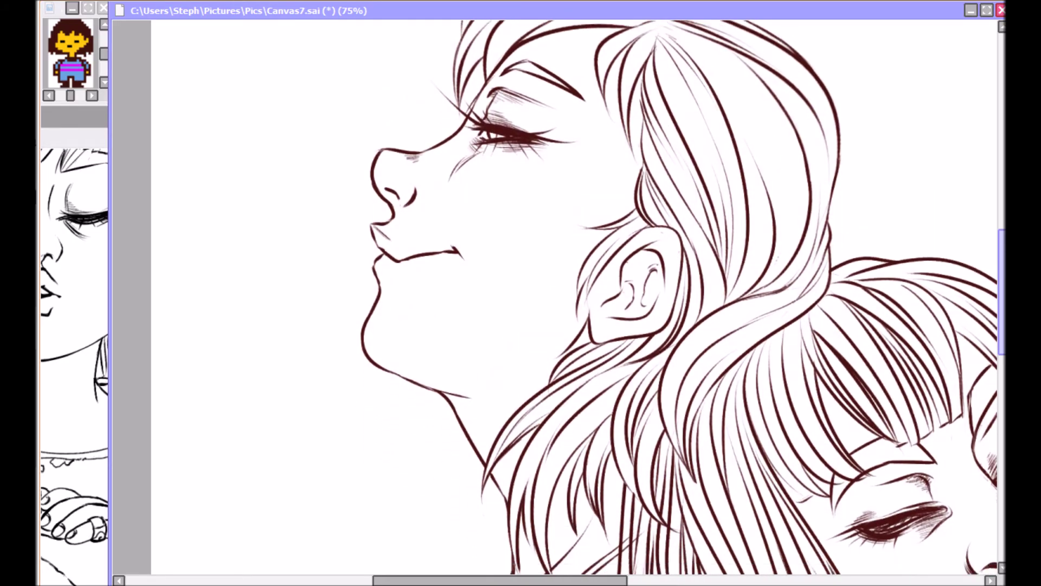
pyautogui.scroll(-3, 639, 145)
pyautogui.moveTo(639, 146)
pyautogui.mouseDown()
pyautogui.moveTo(569, 201)
pyautogui.moveTo(680, 195)
pyautogui.mouseUp()
pyautogui.hotkey('ctrl', 't')
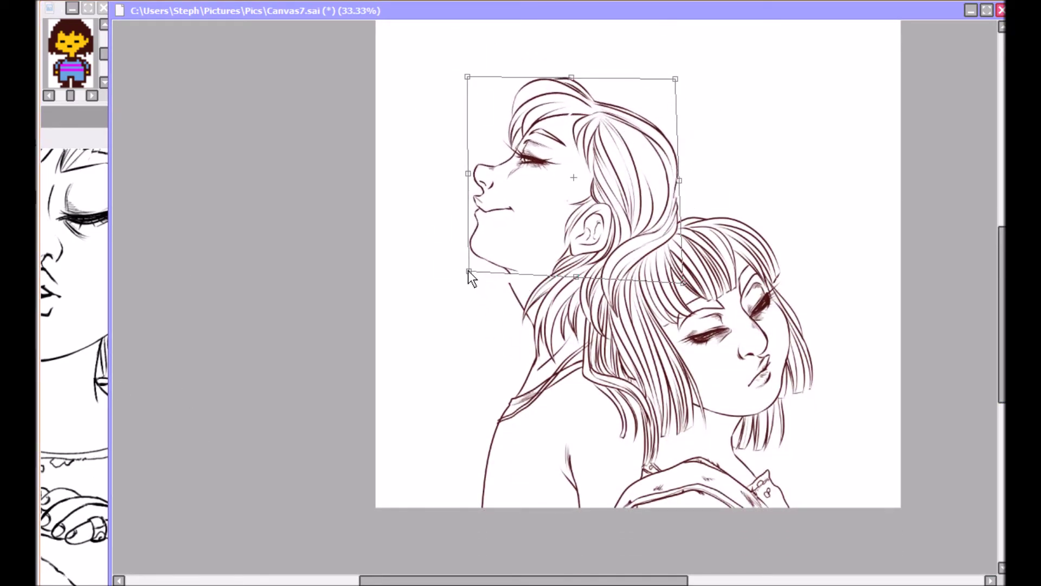
pyautogui.press('Return')
pyautogui.hotkey('ctrl', 'd')
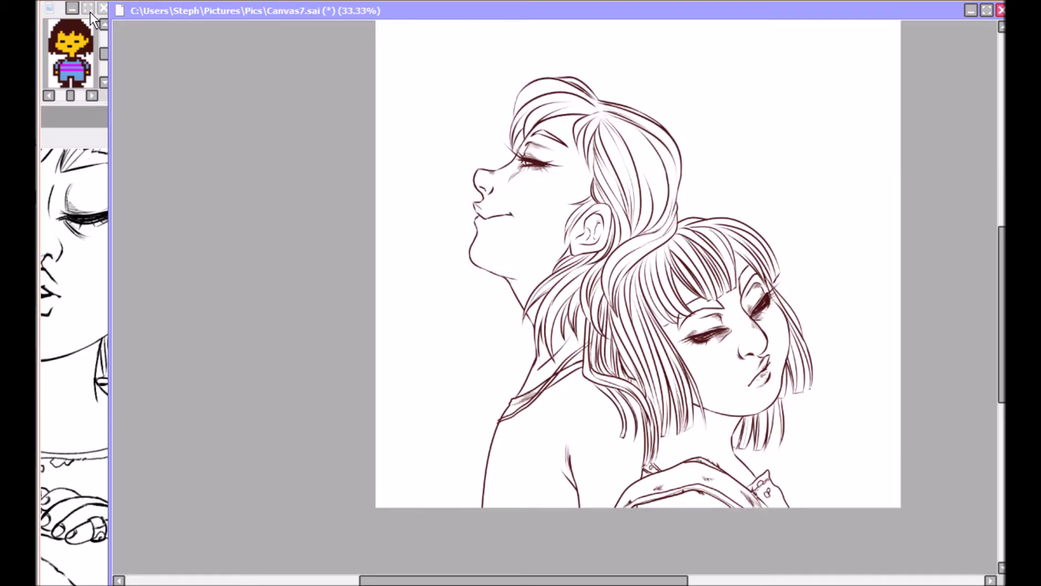
# Step: Move the taller figure's torso and front collar lines up toward the neck and flip the canvas back to its original orientation
pyautogui.moveTo(542, 361)
pyautogui.mouseDown()
pyautogui.moveTo(591, 408)
pyautogui.moveTo(583, 371)
pyautogui.moveTo(559, 346)
pyautogui.moveTo(543, 362)
pyautogui.mouseUp()
pyautogui.moveTo(540, 436); pyautogui.dragTo(536, 409)
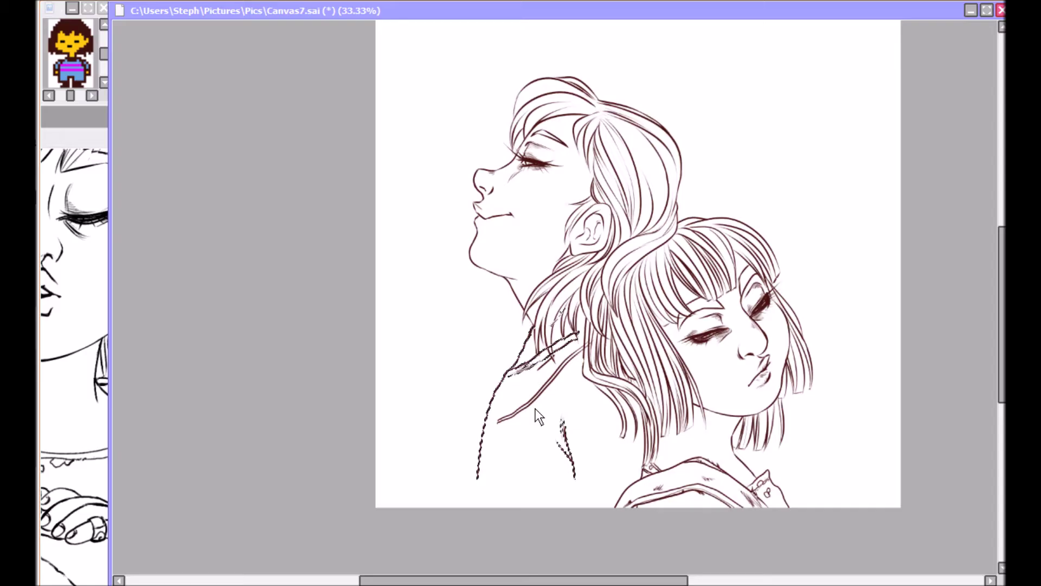
pyautogui.press('h')
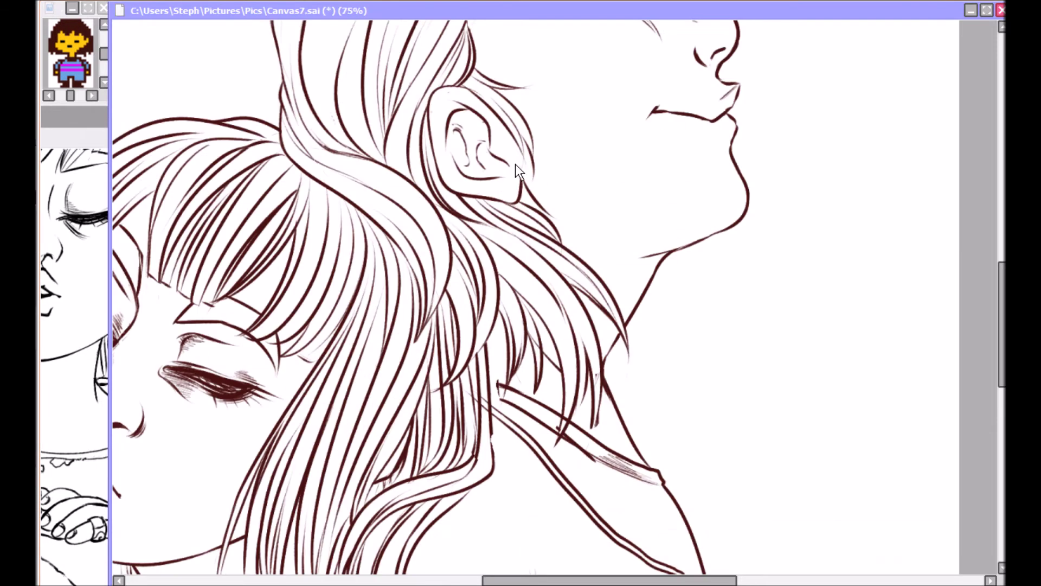
pyautogui.scroll(-3, 986, 339)
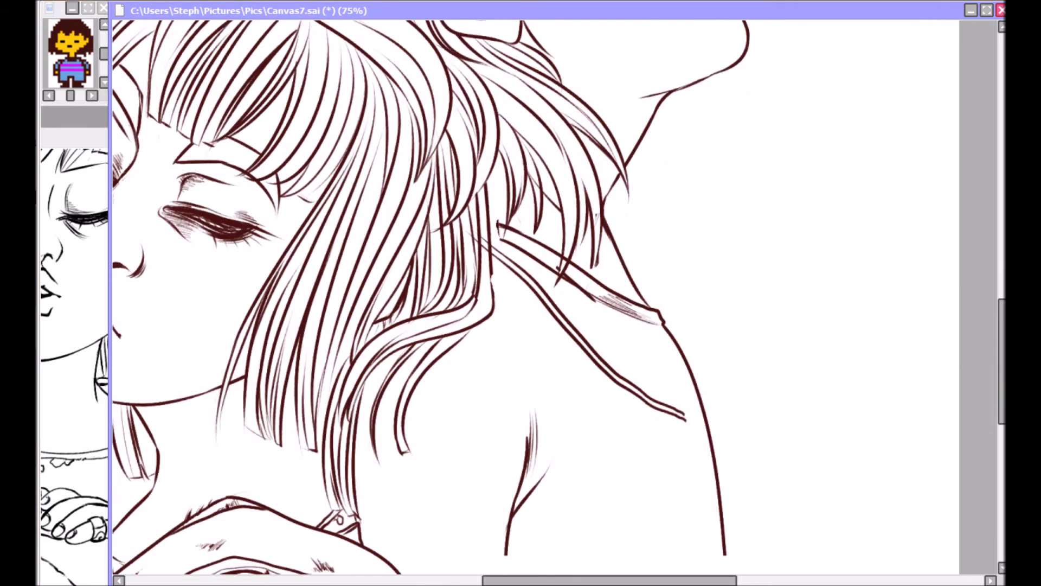
pyautogui.scroll(2, 986, 362)
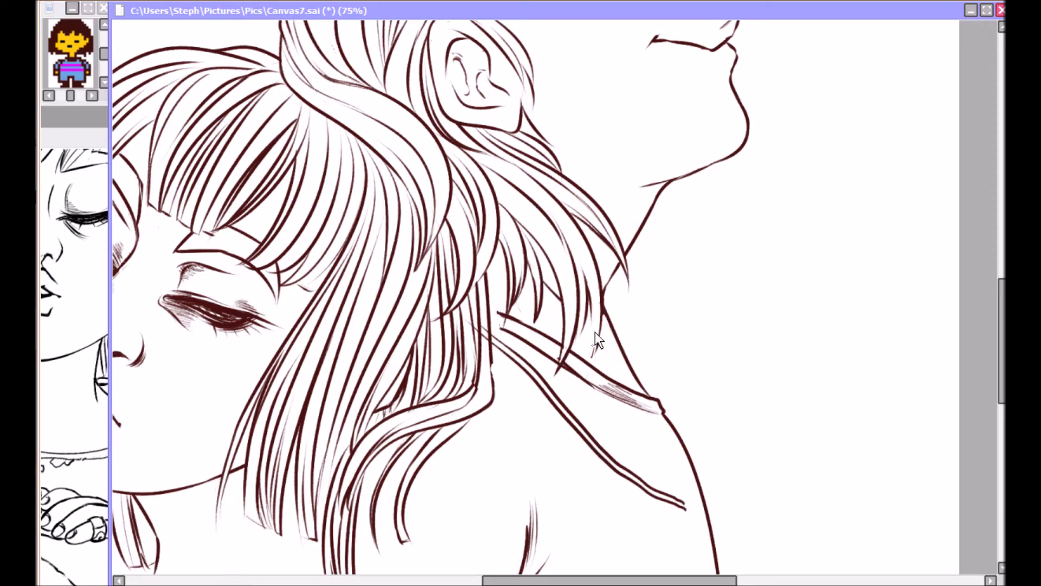
# Step: Mirror the canvas, sharpen the taller figure's lower hair tips and extend the collar lines to meet the neighbouring hair lock
pyautogui.press('h')
pyautogui.hotkey('ctrl', '+')
pyautogui.moveTo(487, 334); pyautogui.dragTo(502, 435)
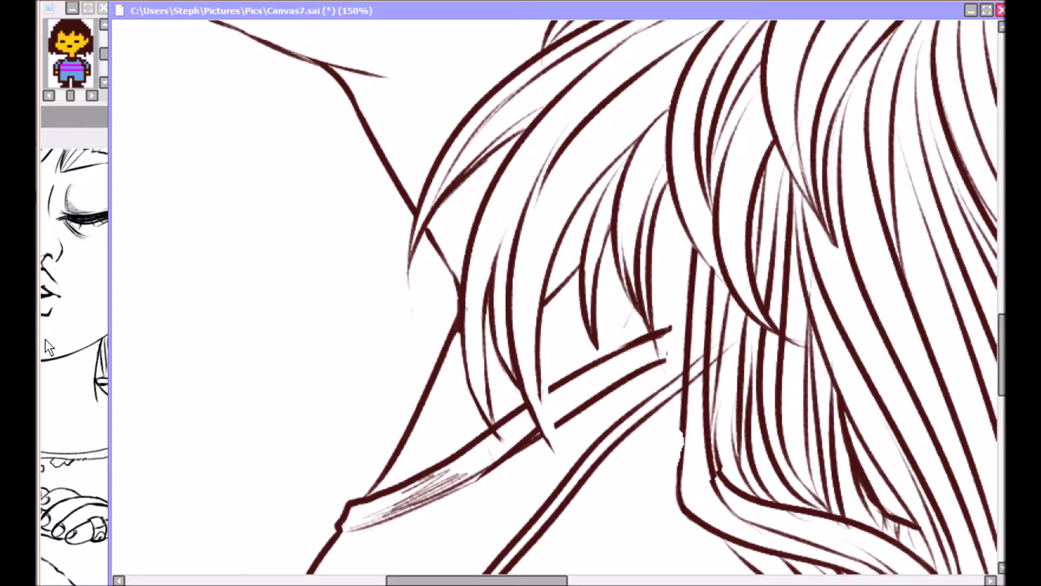
pyautogui.moveTo(548, 384); pyautogui.dragTo(562, 461)
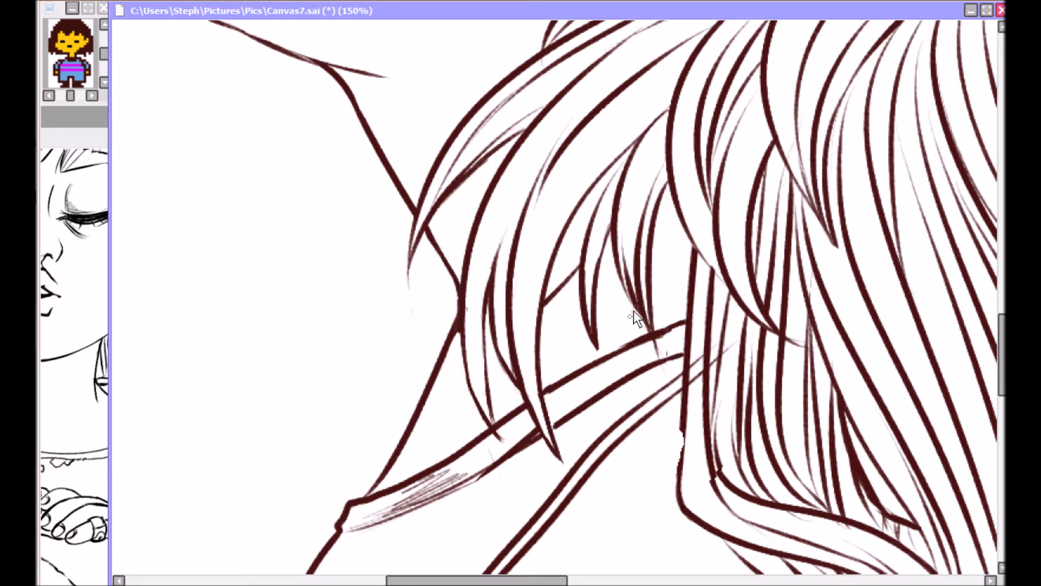
# Step: Clean up the inner contour at the bend of the long curved hair lock over the taller figure's back
pyautogui.scroll(-5, 633, 321)
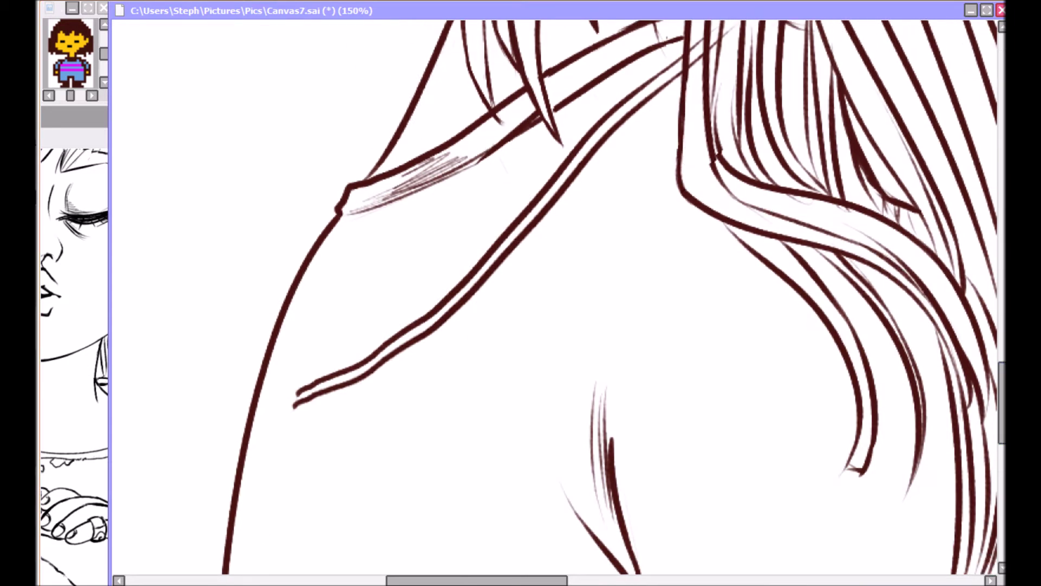
pyautogui.moveTo(963, 206); pyautogui.dragTo(730, 365)
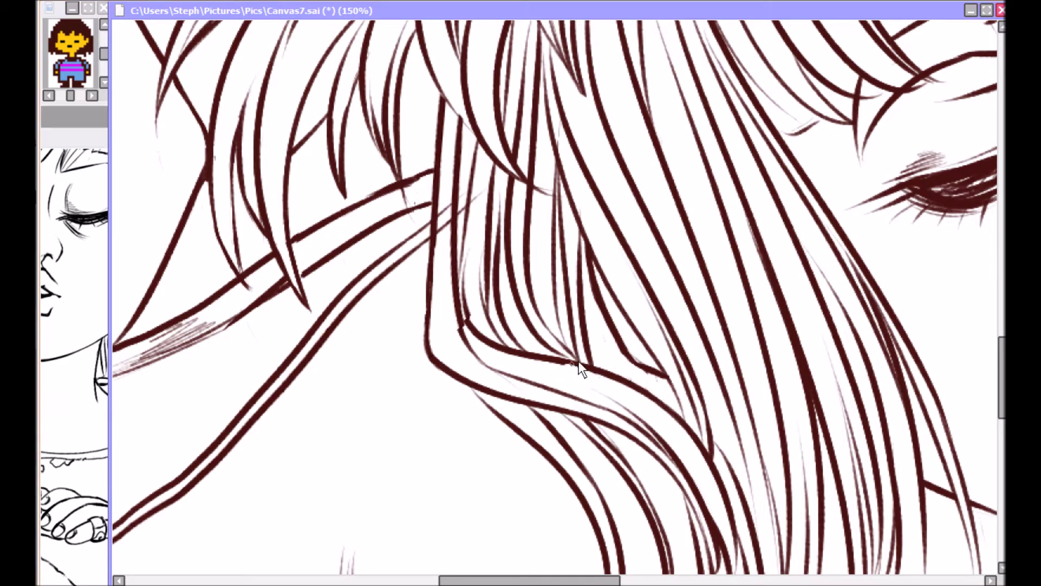
pyautogui.moveTo(464, 325); pyautogui.dragTo(456, 256)
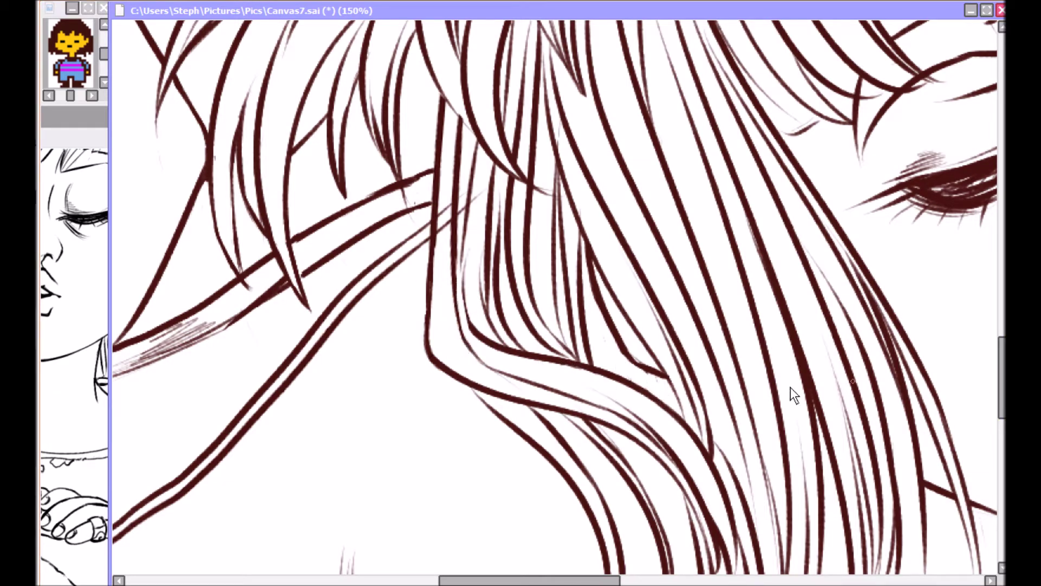
pyautogui.scroll(-2, 607, 346)
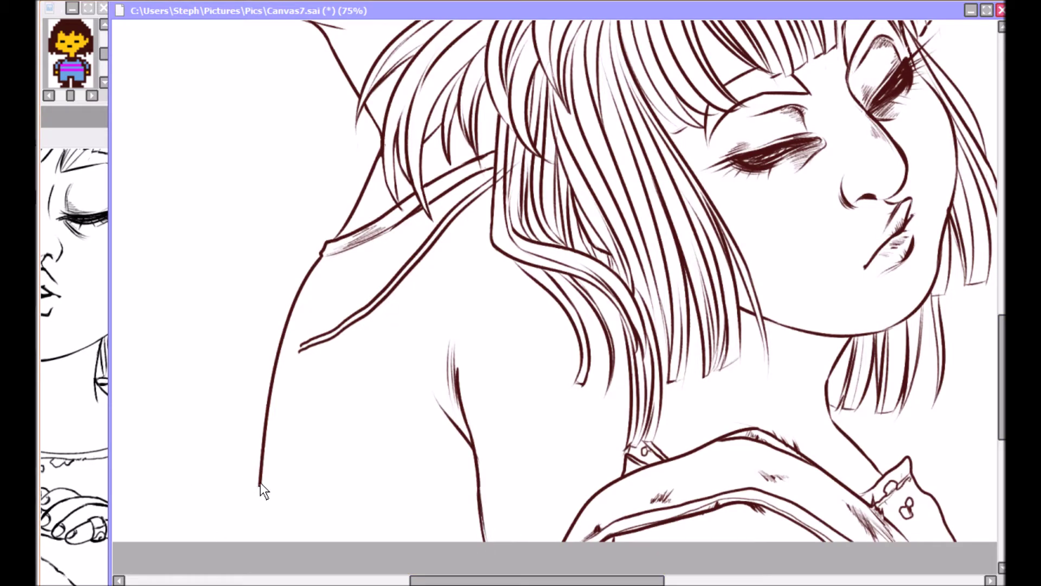
# Step: Reshape the double cord line across the taller figure's shoulder with a free transform, raising its outer end
pyautogui.hotkey('ctrl', 't')
pyautogui.moveTo(372, 256); pyautogui.dragTo(419, 409)
pyautogui.scroll(-1, 418, 409)
pyautogui.press('Return')
# Step: Draw a heart-shaped locket at the end of the shoulder cord and erase the arm and cord lines inside it
pyautogui.moveTo(254, 401)
pyautogui.mouseDown()
pyautogui.moveTo(318, 319)
pyautogui.moveTo(252, 375)
pyautogui.mouseUp()
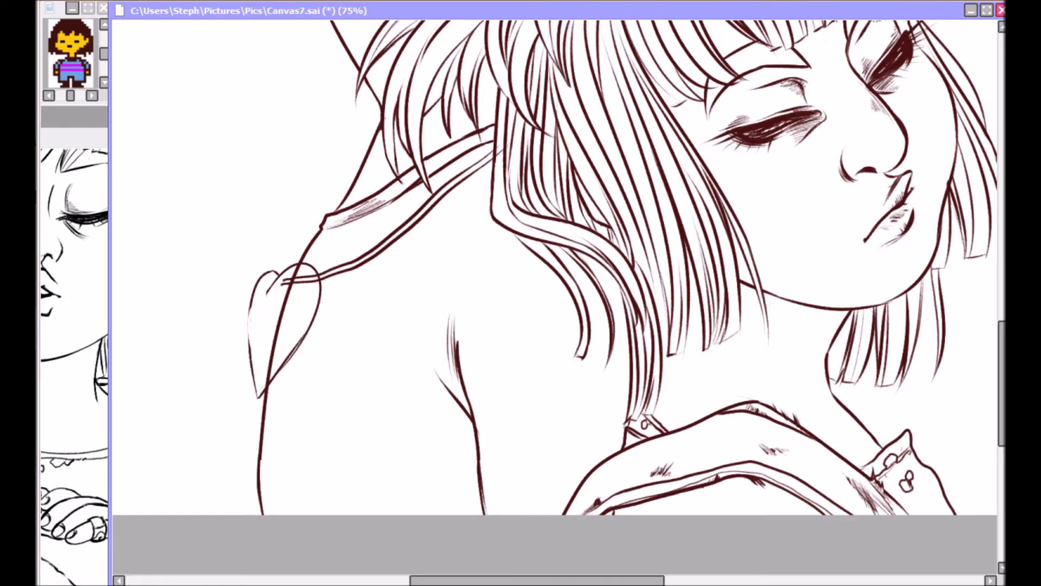
pyautogui.scroll(1, 414, 437)
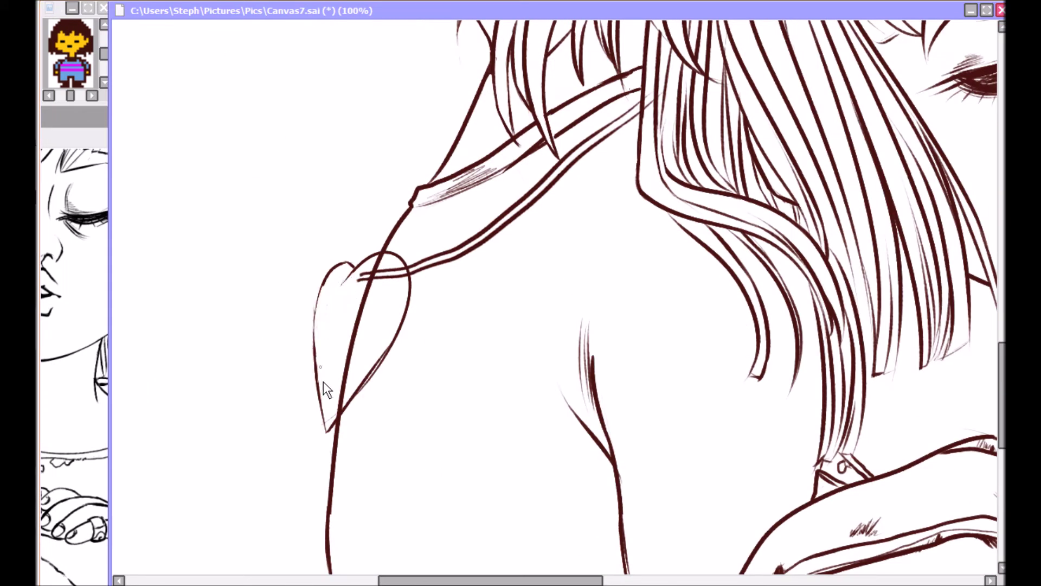
pyautogui.moveTo(347, 276); pyautogui.dragTo(336, 295)
pyautogui.press('Up')
pyautogui.press('Up')
pyautogui.press('Up')
pyautogui.press('Up')
pyautogui.press('Up')
pyautogui.press('Up')
pyautogui.press('Up')
pyautogui.press('Up')
pyautogui.moveTo(341, 398)
pyautogui.mouseDown()
pyautogui.moveTo(379, 265)
pyautogui.moveTo(387, 255)
pyautogui.moveTo(416, 262)
pyautogui.mouseUp()
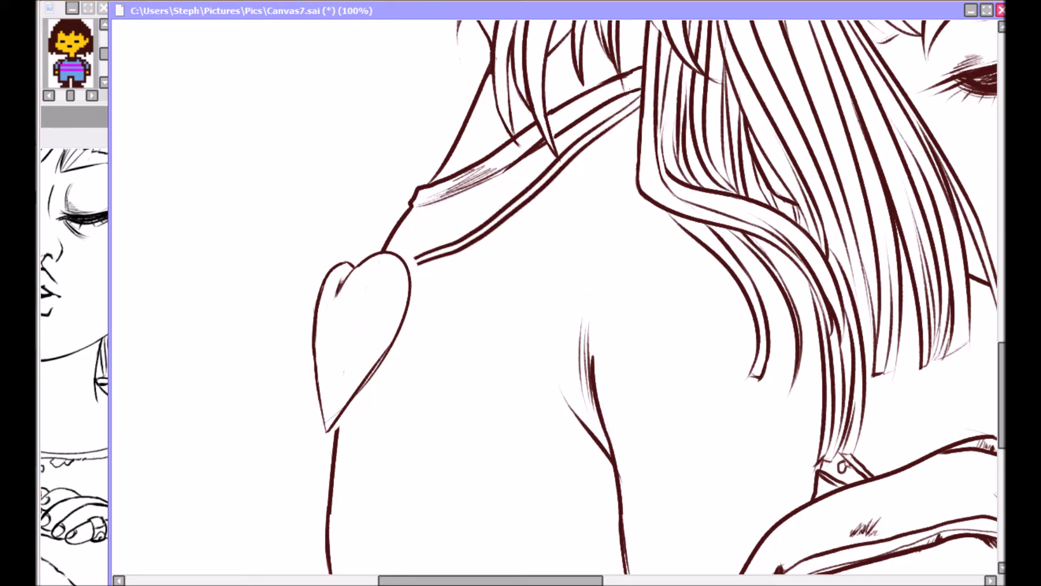
# Step: Give the heart locket a thick shaded side edge, two oval highlights and a redrawn outer contour
pyautogui.moveTo(342, 272)
pyautogui.mouseDown()
pyautogui.moveTo(404, 256)
pyautogui.moveTo(412, 327)
pyautogui.moveTo(334, 429)
pyautogui.moveTo(370, 389)
pyautogui.mouseUp()
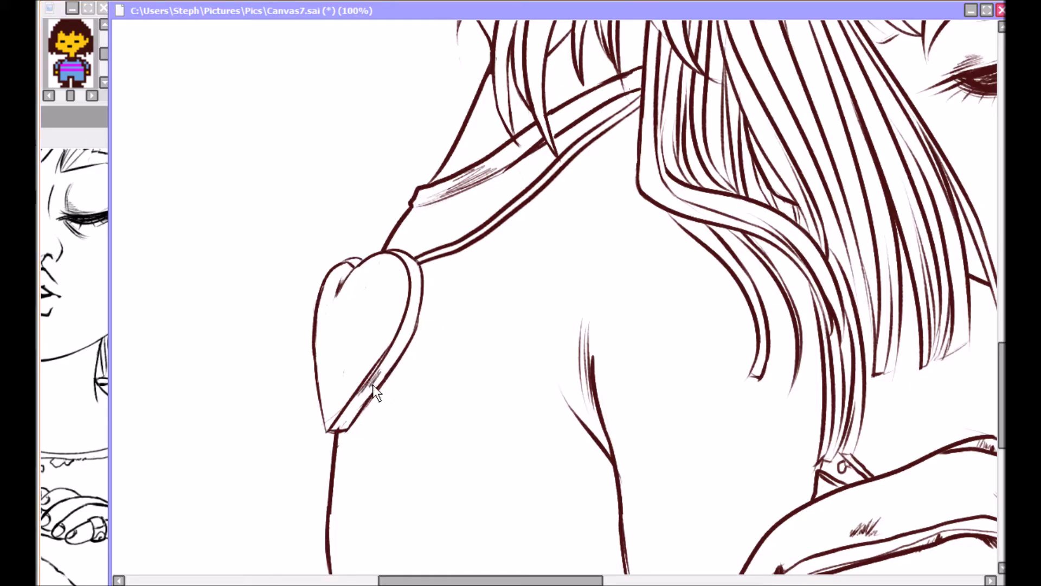
pyautogui.hotkey('ctrl', 'z')
pyautogui.moveTo(325, 270); pyautogui.dragTo(314, 390)
pyautogui.hotkey('ctrl', 'z')
pyautogui.moveTo(320, 301); pyautogui.dragTo(333, 429)
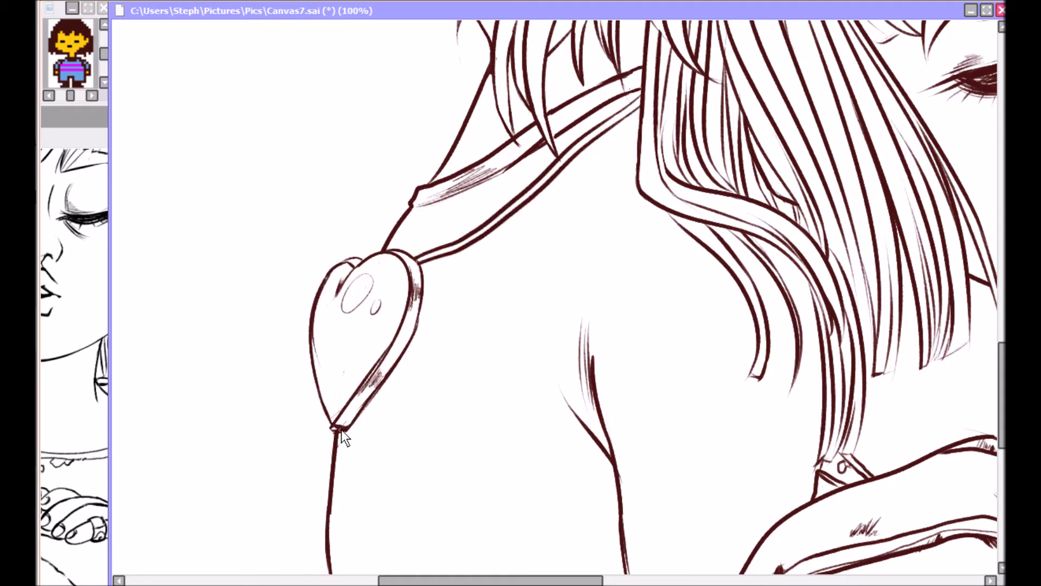
# Step: Draw the far section of cord curving over the shoulder above the locket and adjust it with a free transform
pyautogui.hotkey('ctrl', '-')
pyautogui.hotkey('ctrl', '-')
pyautogui.hotkey('ctrl', '-')
pyautogui.hotkey('ctrl', '-')
pyautogui.hotkey('ctrl', '+')
pyautogui.hotkey('ctrl', '+')
pyautogui.hotkey('ctrl', '+')
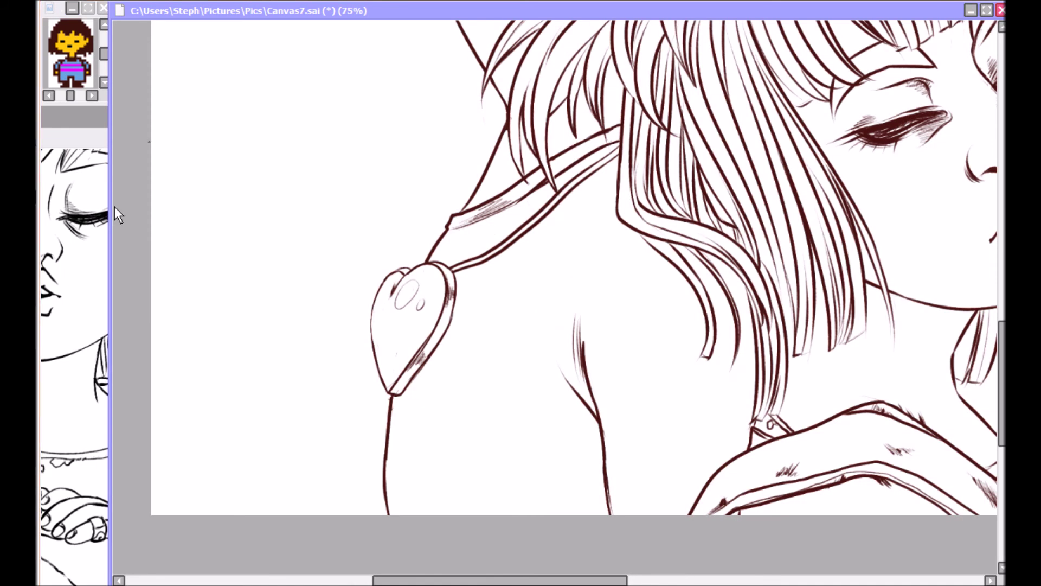
pyautogui.hotkey('ctrl', '+')
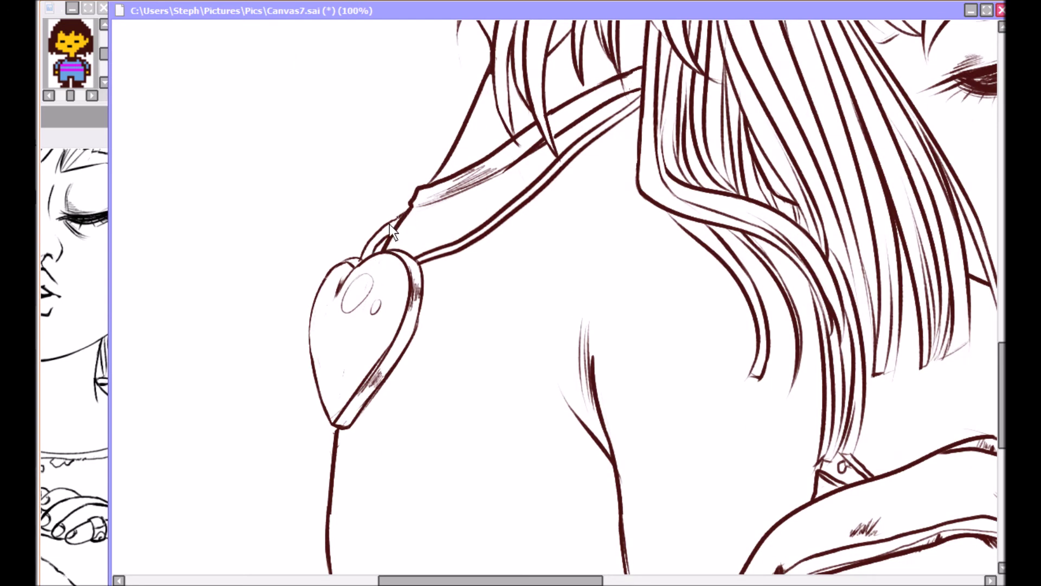
pyautogui.moveTo(369, 254); pyautogui.dragTo(363, 266)
pyautogui.hotkey('ctrl', 't')
pyautogui.moveTo(359, 220); pyautogui.dragTo(355, 221)
pyautogui.press('Return')
# Step: Select the outer half of the heart locket, widen it with a free transform and clear the selection
pyautogui.moveTo(347, 256); pyautogui.dragTo(347, 440)
pyautogui.hotkey('ctrl', 't')
pyautogui.moveTo(288, 255); pyautogui.dragTo(290, 250)
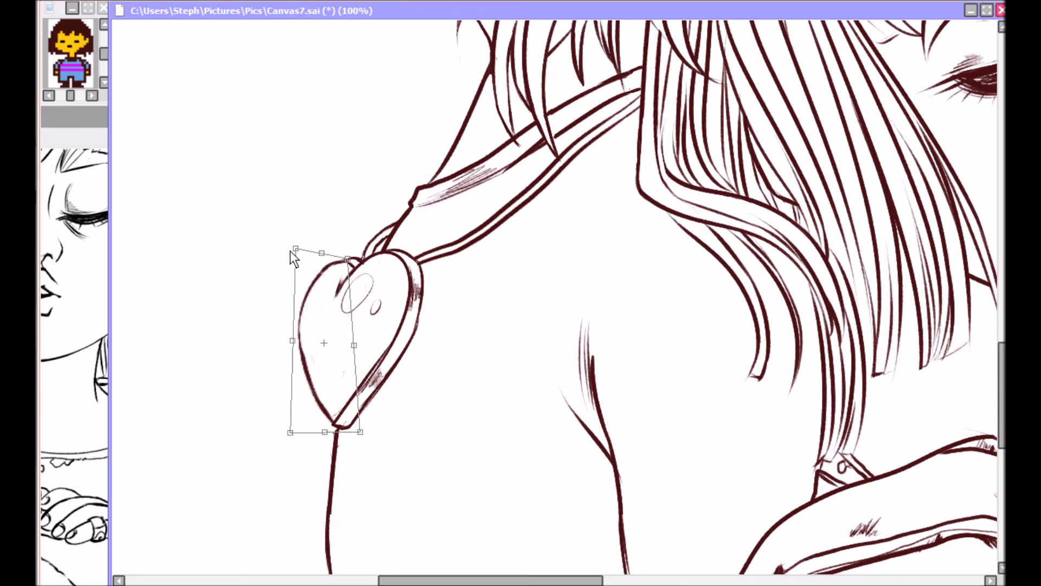
pyautogui.press('Return')
pyautogui.scroll(-2, 291, 251)
pyautogui.press('Delete')
# Step: Mirror the canvas, select the taller figure's eye and eyebrow, and shift them slightly down and forward with a free transform
pyautogui.scroll(2, 532, 405)
pyautogui.scroll(-3, 580, 303)
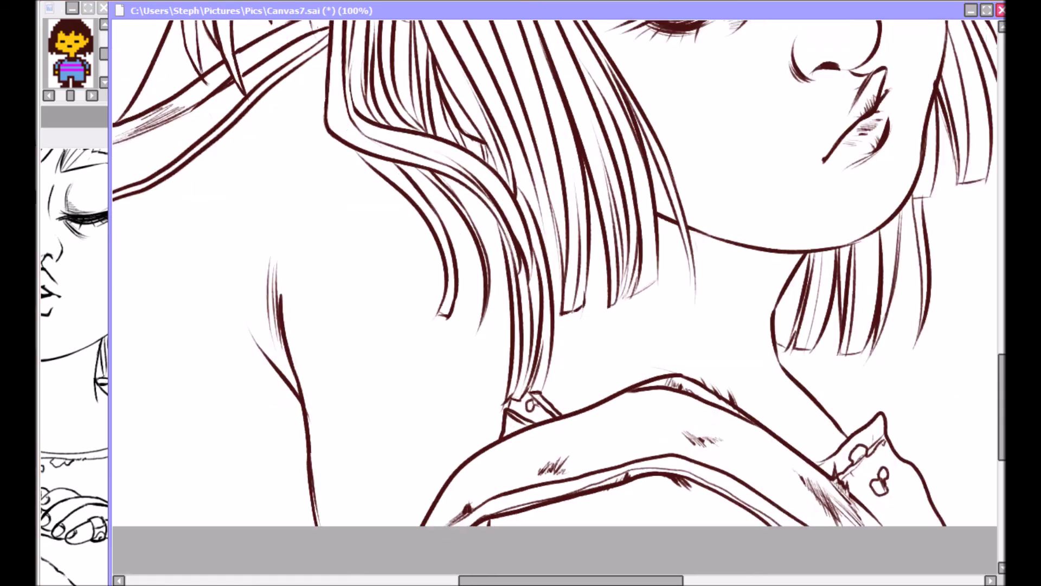
pyautogui.press('Home')
pyautogui.scroll(3, 575, 271)
pyautogui.scroll(3, 304, 113)
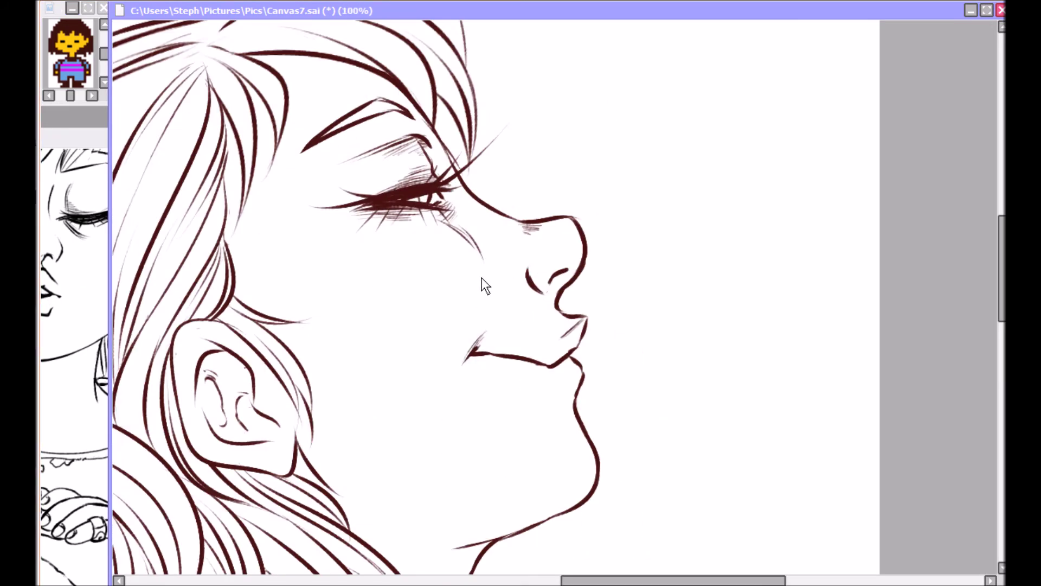
pyautogui.moveTo(299, 99); pyautogui.dragTo(484, 263)
pyautogui.hotkey('ctrl', 't')
pyautogui.moveTo(434, 176); pyautogui.dragTo(439, 193)
pyautogui.scroll(-2, 438, 193)
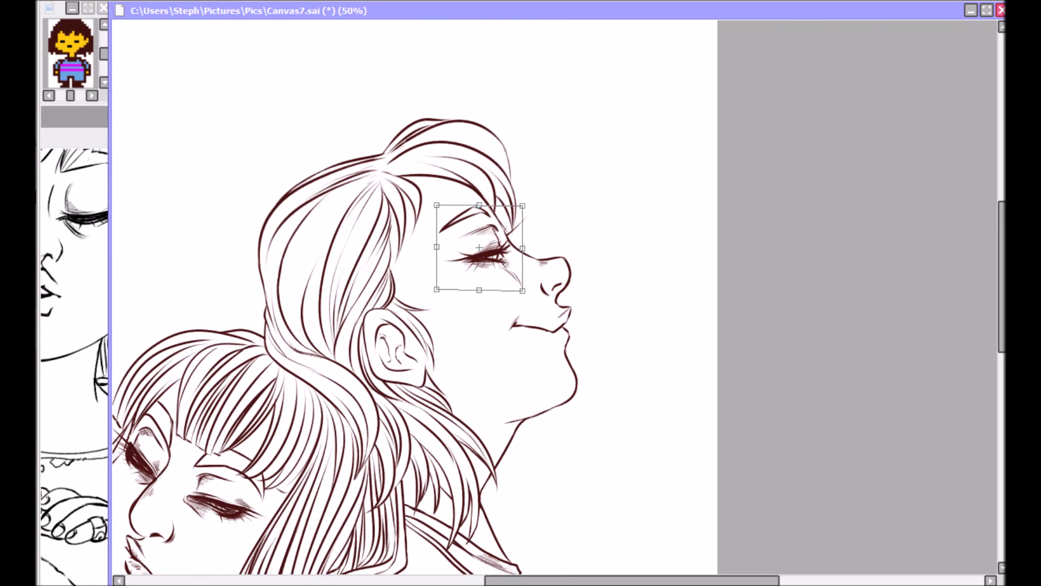
pyautogui.press('Return')
pyautogui.scroll(2, 556, 297)
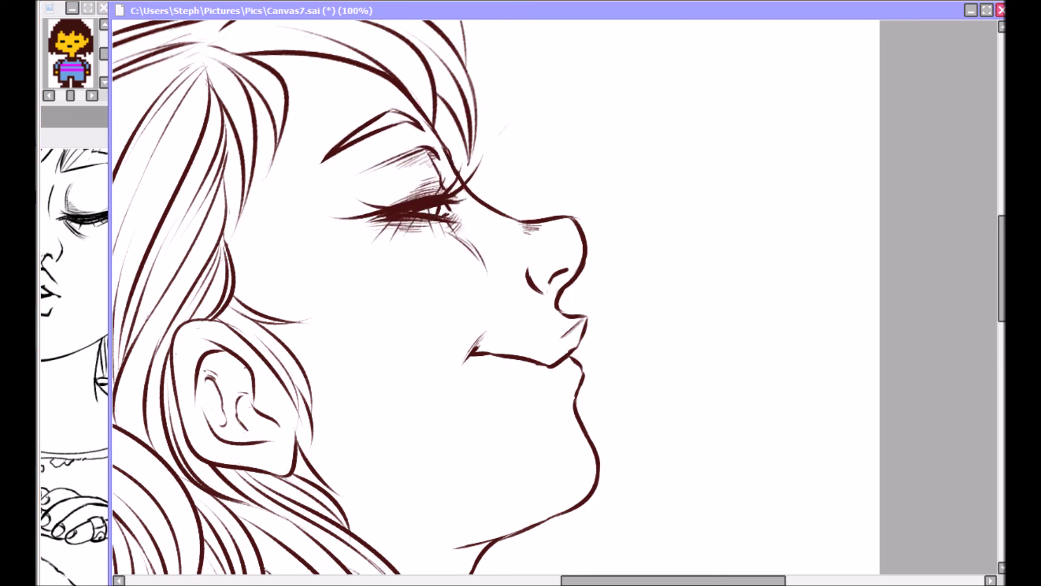
# Step: Paint a peach patch on the taller figure's cheek, colour the iris dark red, and mirror the canvas
pyautogui.click(447, 311)
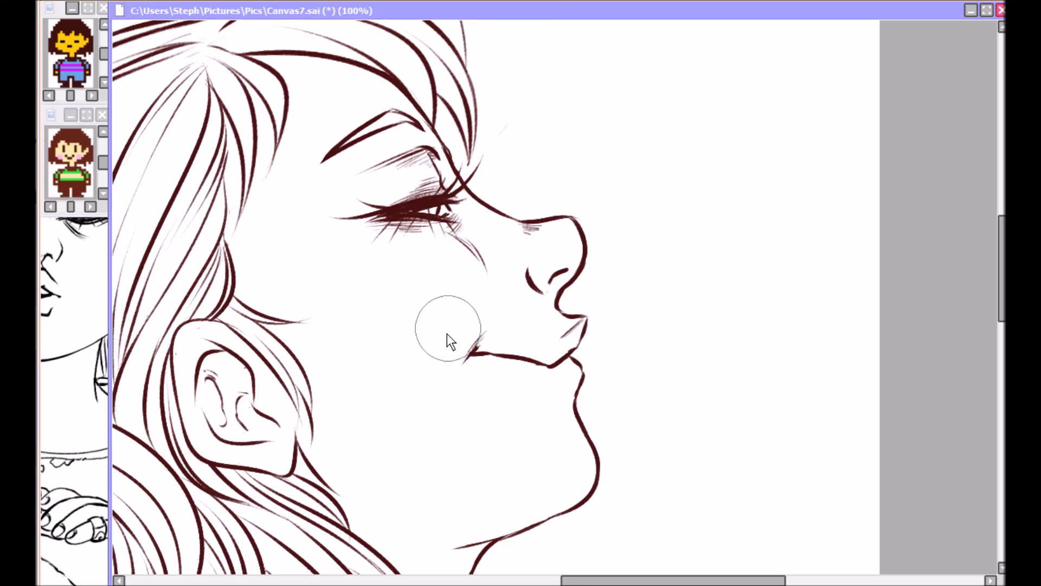
pyautogui.moveTo(447, 312); pyautogui.dragTo(380, 282)
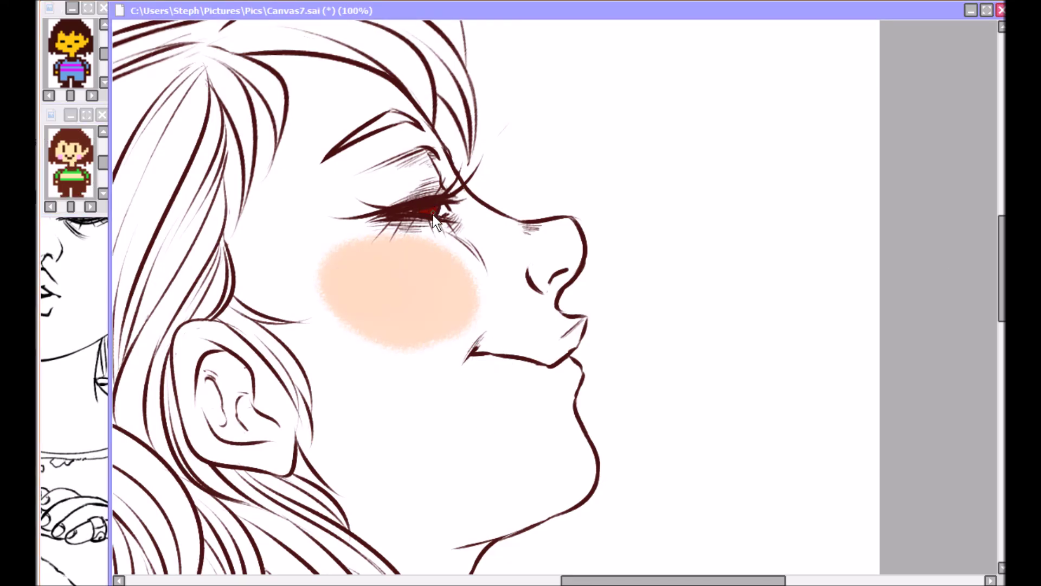
pyautogui.scroll(-3, 858, 256)
pyautogui.scroll(1, 858, 256)
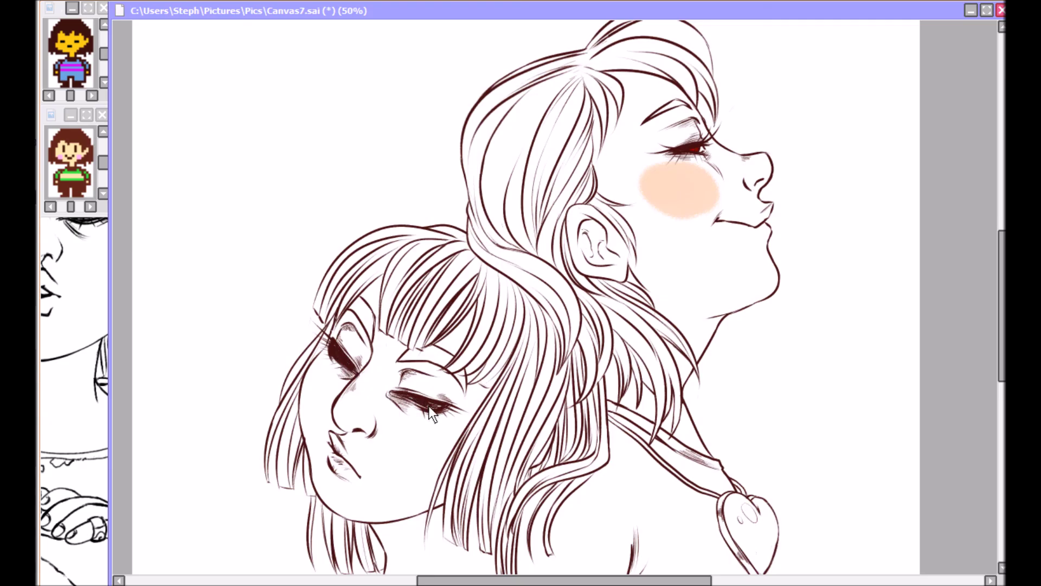
pyautogui.scroll(-1, 568, 554)
pyautogui.press('h')
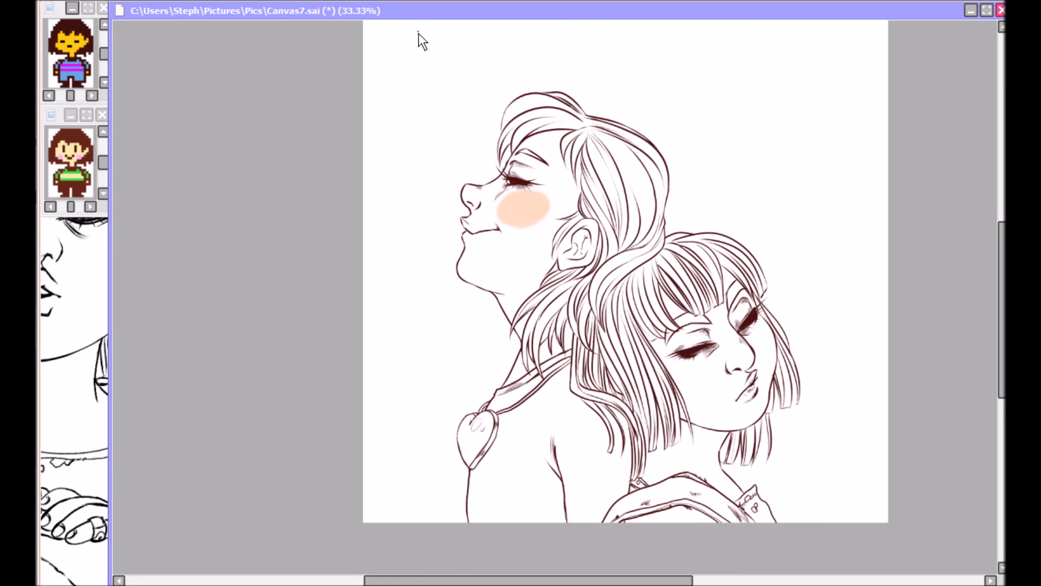